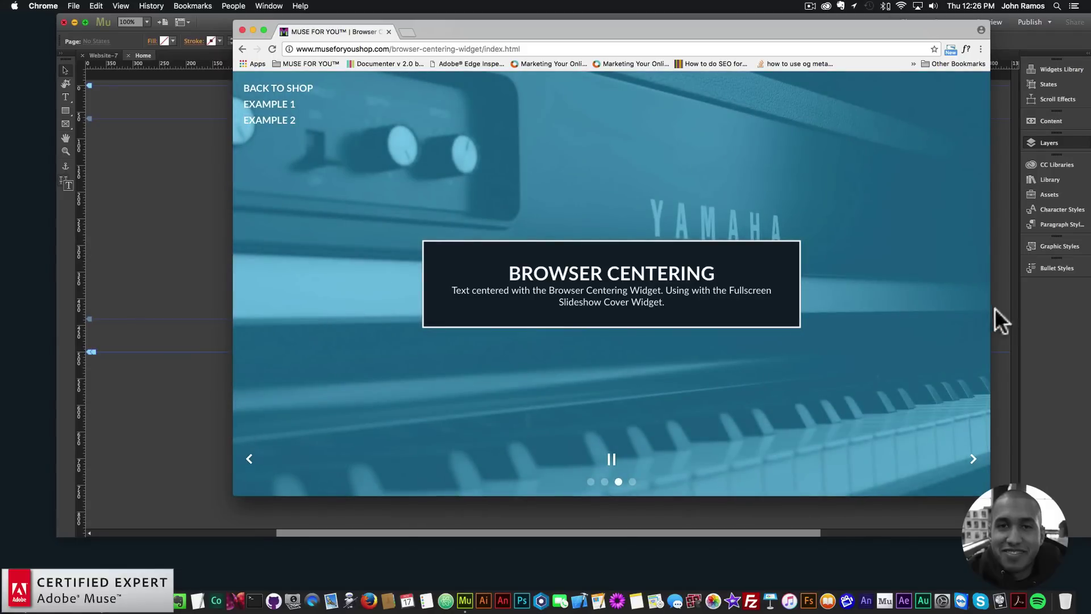
- Test the Browser Centering demo by resizing the browser window on Example 1 and on Example 2
{"action": "left_click_drag", "start_coordinate": [990, 312], "coordinate": [906, 305]}
{"action": "left_click_drag", "start_coordinate": [897, 495], "coordinate": [991, 497]}
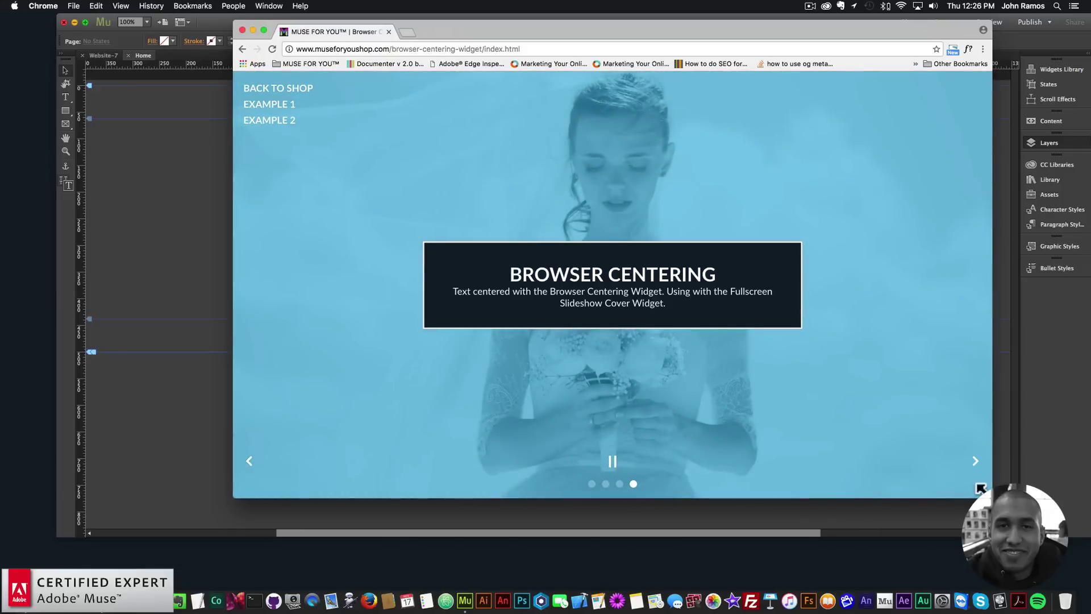
{"action": "mouse_move", "coordinate": [989, 494]}
{"action": "left_mouse_down"}
{"action": "mouse_move", "coordinate": [746, 395]}
{"action": "mouse_move", "coordinate": [421, 319]}
{"action": "mouse_move", "coordinate": [370, 192]}
{"action": "mouse_move", "coordinate": [714, 339]}
{"action": "mouse_move", "coordinate": [984, 485]}
{"action": "left_mouse_up"}
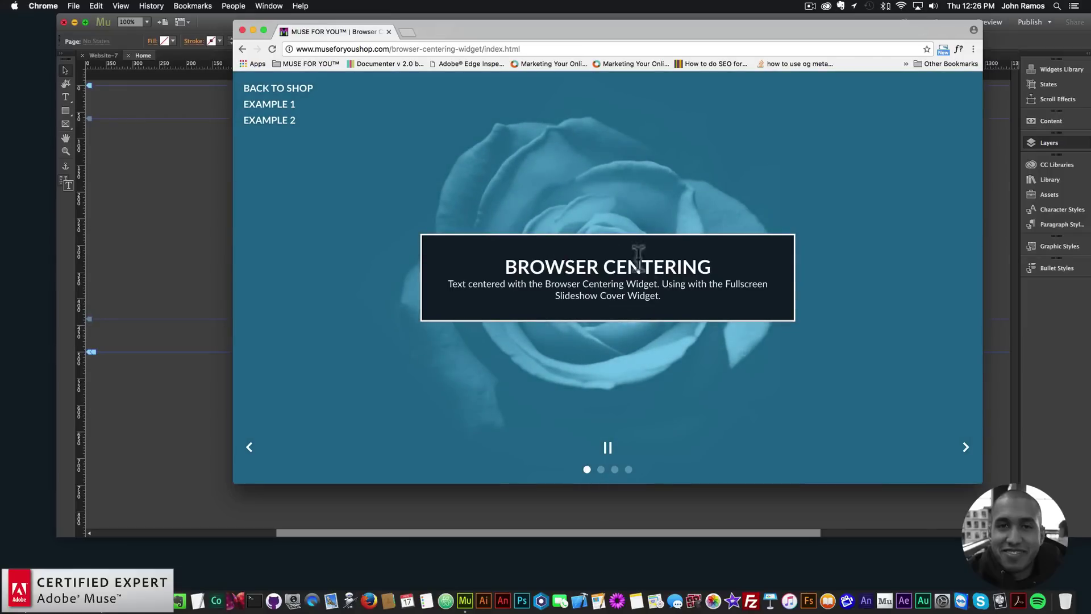
{"action": "left_click", "coordinate": [273, 121]}
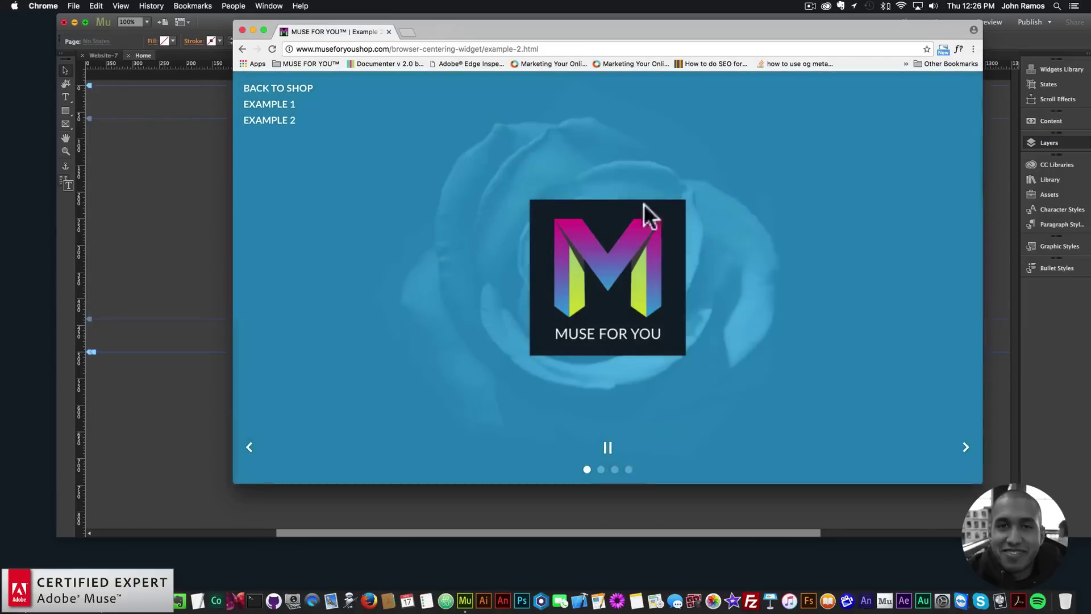
{"action": "mouse_move", "coordinate": [975, 479]}
{"action": "left_mouse_down"}
{"action": "mouse_move", "coordinate": [487, 295]}
{"action": "mouse_move", "coordinate": [397, 273]}
{"action": "mouse_move", "coordinate": [333, 137]}
{"action": "mouse_move", "coordinate": [629, 321]}
{"action": "mouse_move", "coordinate": [820, 375]}
{"action": "mouse_move", "coordinate": [966, 470]}
{"action": "mouse_move", "coordinate": [587, 392]}
{"action": "mouse_move", "coordinate": [397, 373]}
{"action": "mouse_move", "coordinate": [358, 125]}
{"action": "mouse_move", "coordinate": [660, 336]}
{"action": "mouse_move", "coordinate": [988, 476]}
{"action": "left_mouse_up"}
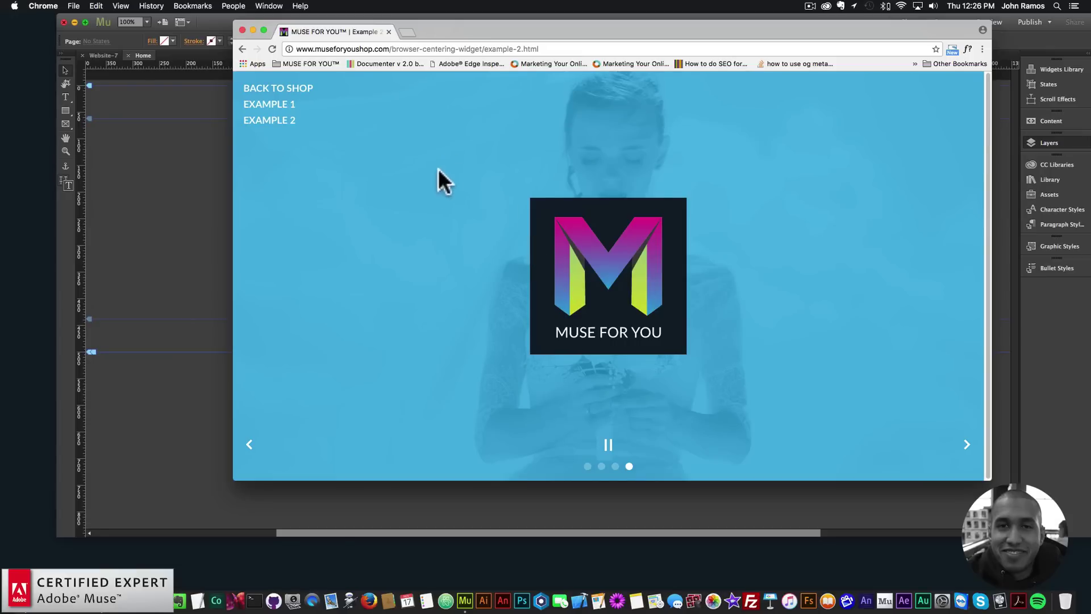
- Open museforyoushop.com in a new browser tab and go to the Browser Centering Widget's product page in the shop
{"action": "left_click", "coordinate": [407, 32]}
{"action": "type", "text": "m"}
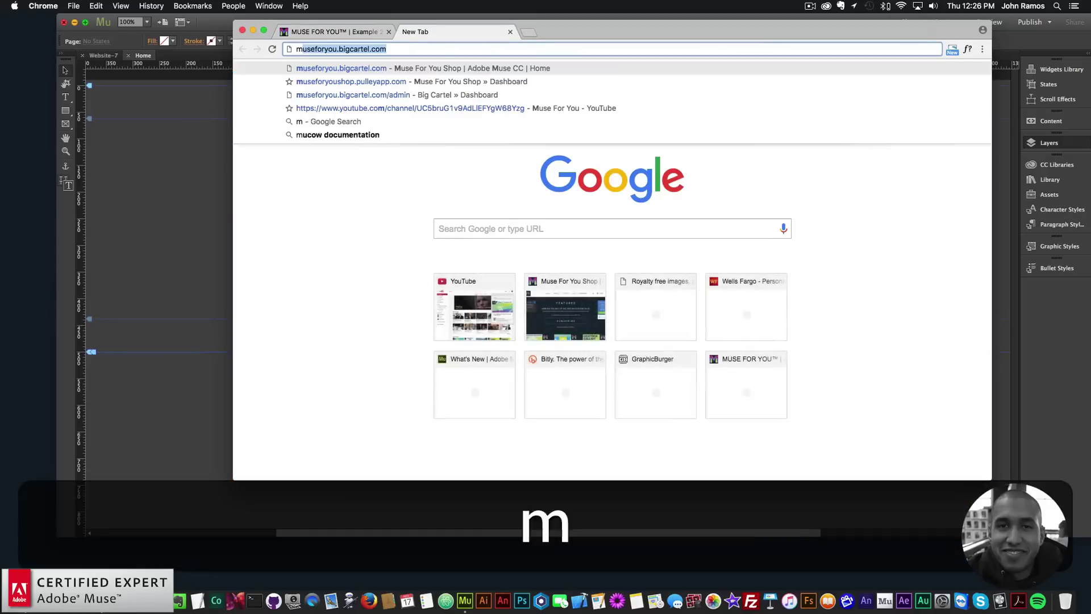
{"action": "type", "text": "useforyoushop.com"}
{"action": "key", "text": "Return"}
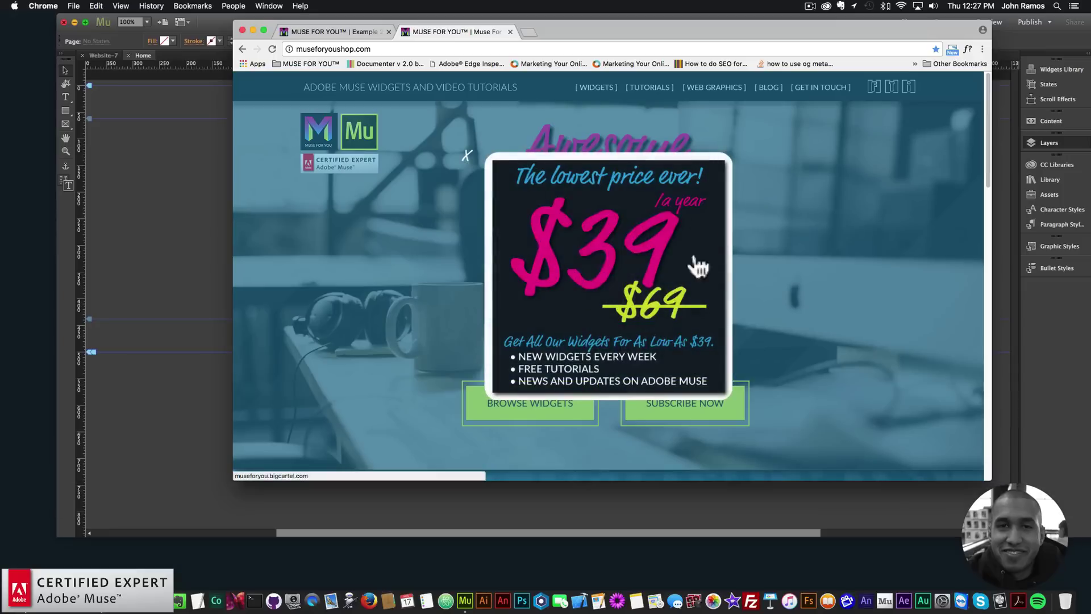
{"action": "left_click", "coordinate": [597, 273]}
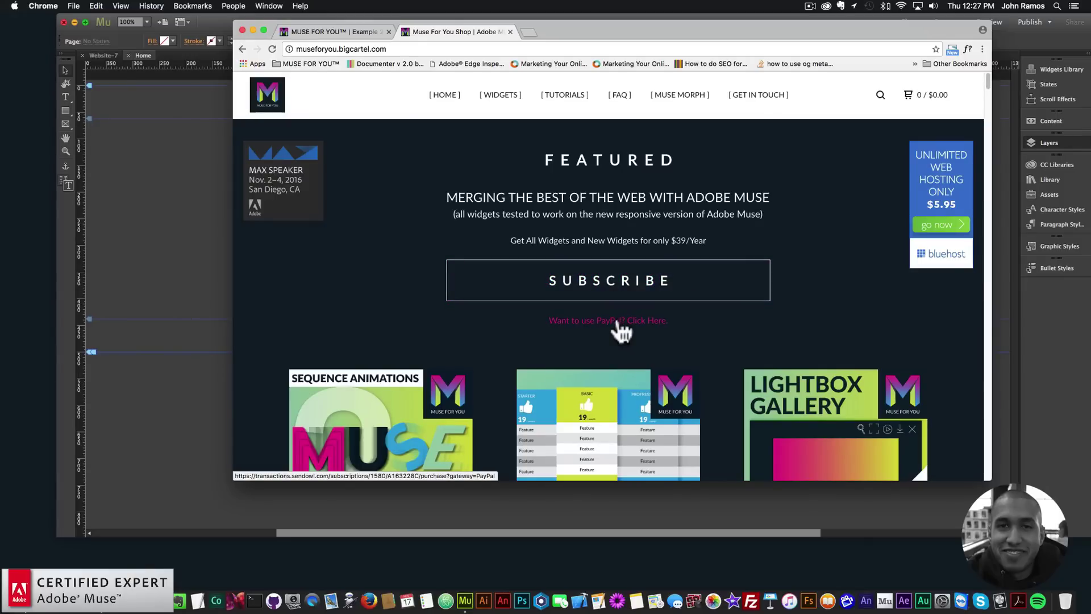
{"action": "scroll", "coordinate": [621, 333], "scroll_direction": "down", "scroll_amount": 7}
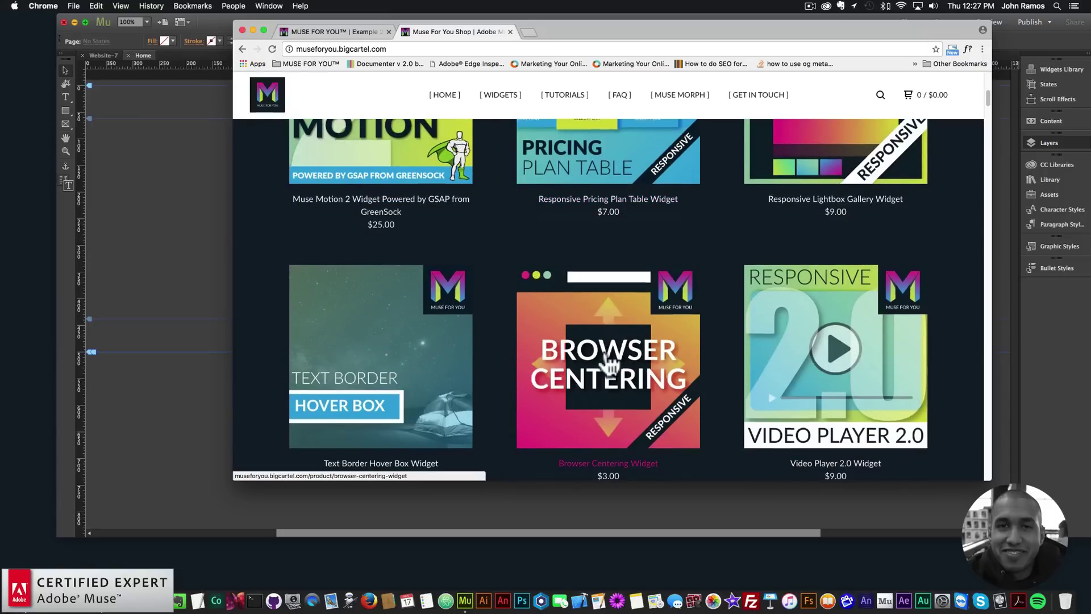
{"action": "left_click", "coordinate": [620, 343]}
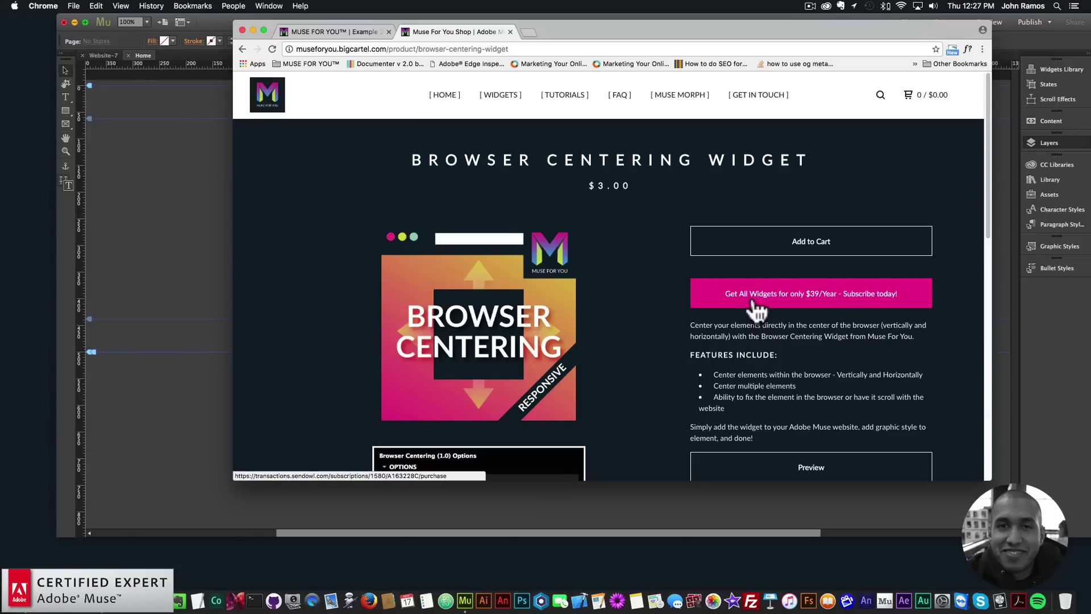
- Review the feature list and the options screenshot on the Browser Centering Widget's product page
{"action": "scroll", "coordinate": [756, 302], "scroll_direction": "down", "scroll_amount": 5}
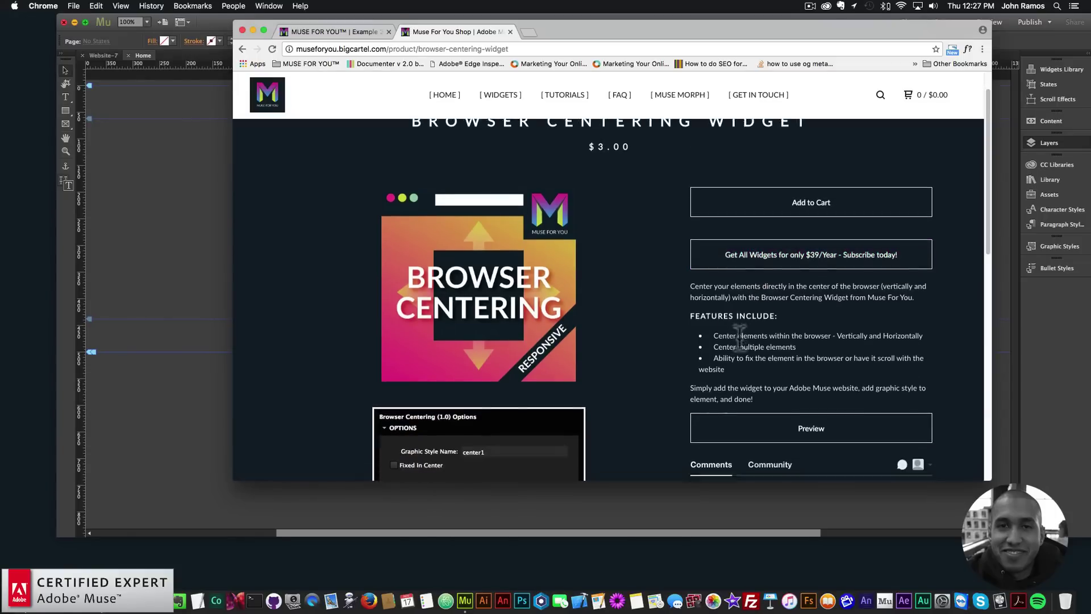
{"action": "scroll", "coordinate": [473, 189], "scroll_direction": "up", "scroll_amount": 2}
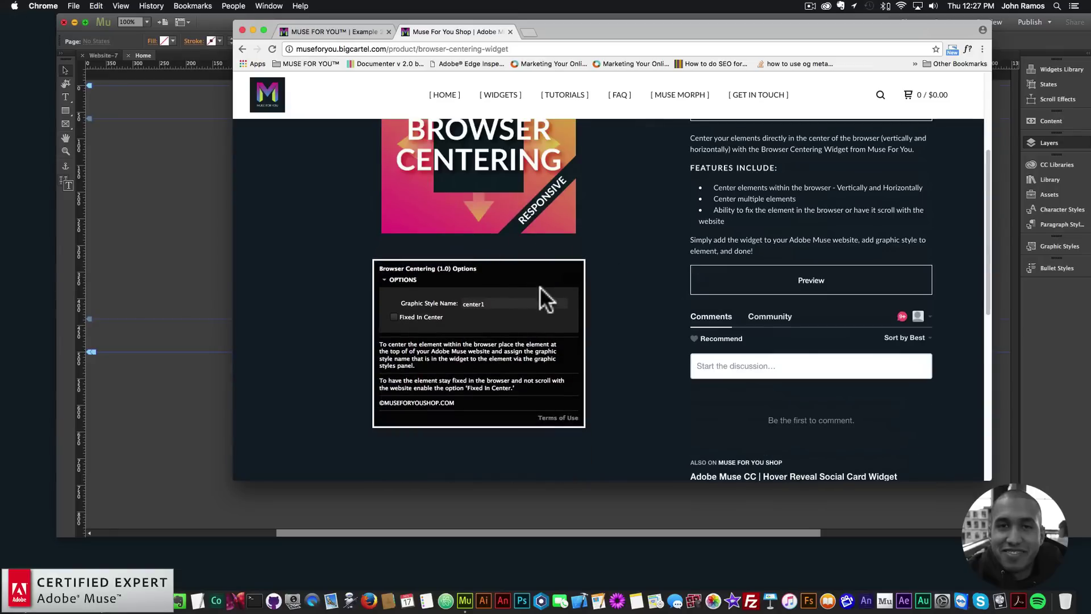
{"action": "scroll", "coordinate": [539, 287], "scroll_direction": "up", "scroll_amount": 4}
- Open the widget's live preview and check Example 2 while resizing the window, as well as Example 1
{"action": "left_click", "coordinate": [817, 464]}
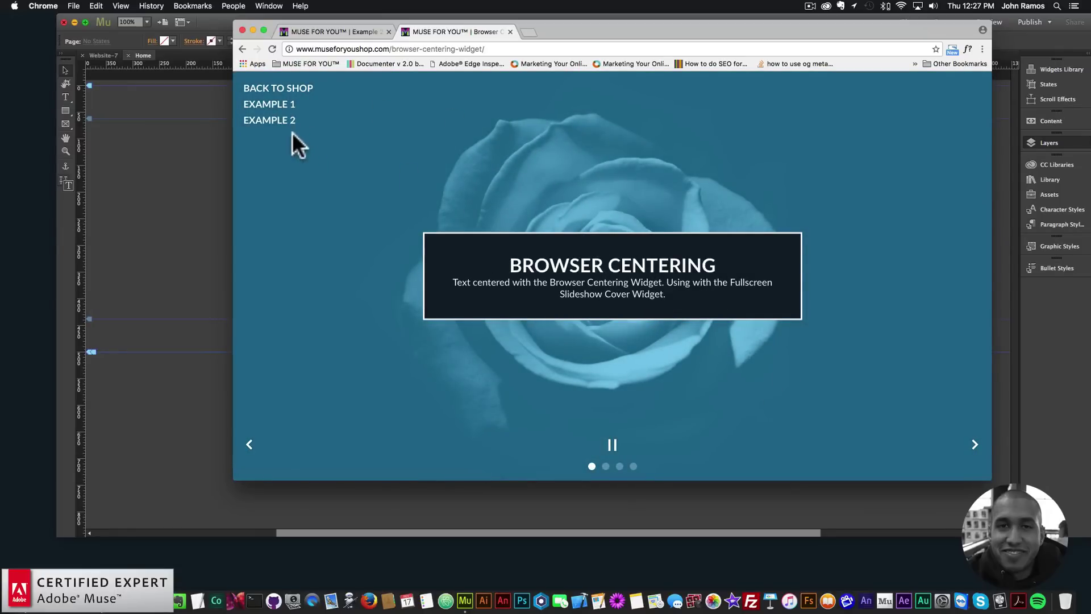
{"action": "left_click", "coordinate": [279, 121]}
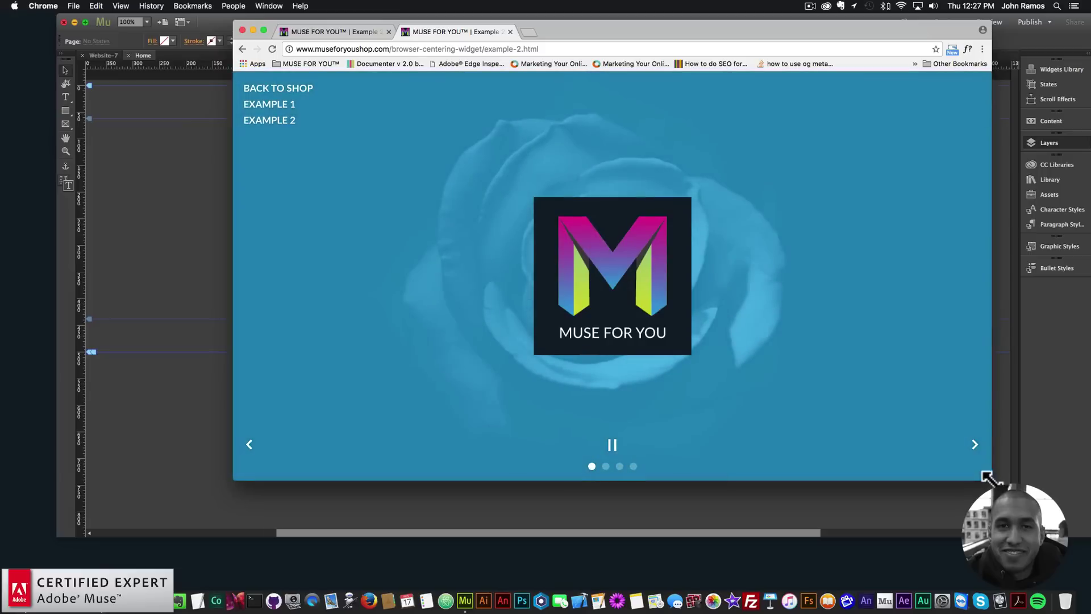
{"action": "left_click_drag", "start_coordinate": [987, 477], "coordinate": [1000, 497]}
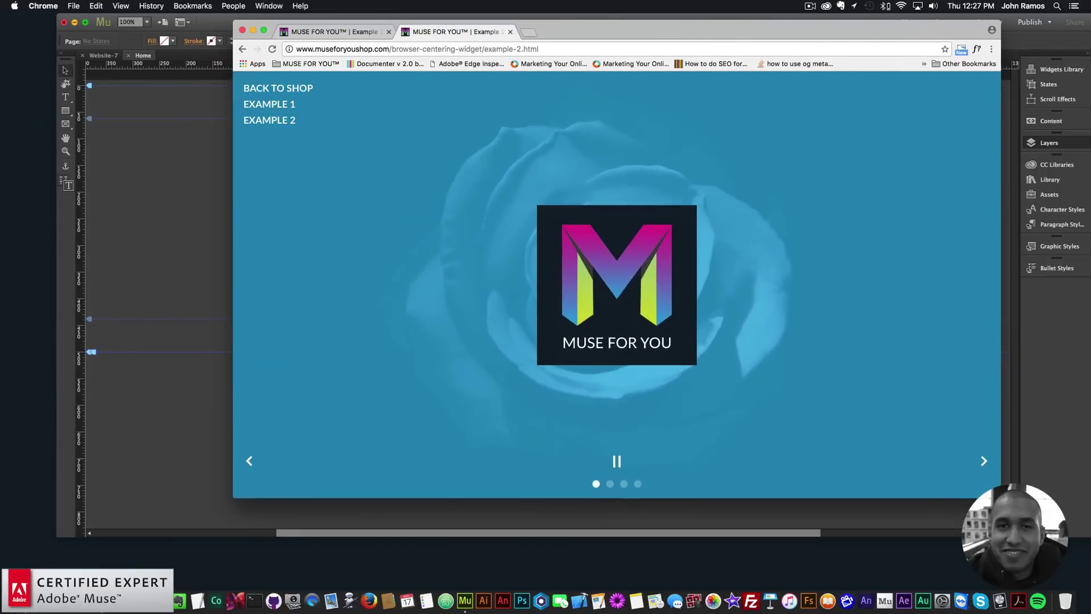
{"action": "left_click", "coordinate": [274, 105]}
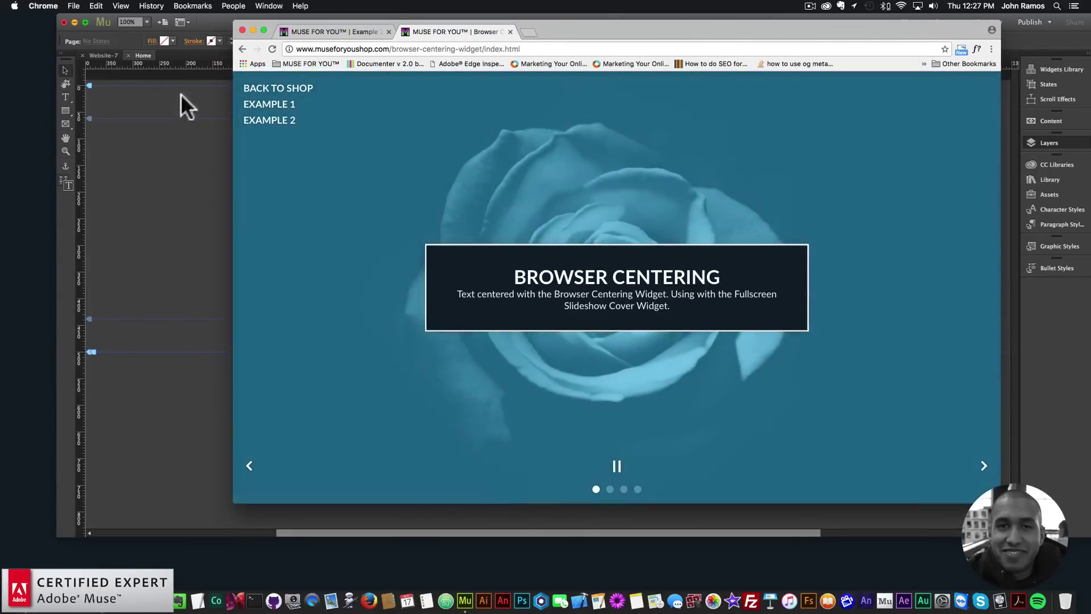
- Switch to Adobe Muse, open the Library and filter it by "browser"
{"action": "left_click", "coordinate": [180, 143]}
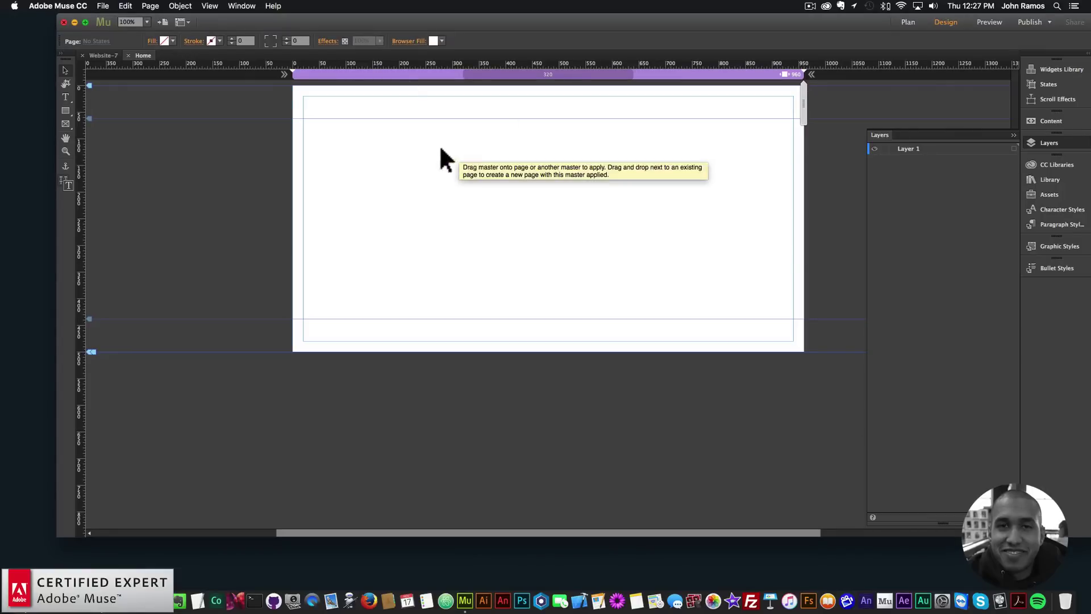
{"action": "left_click", "coordinate": [102, 6]}
{"action": "left_click", "coordinate": [415, 106]}
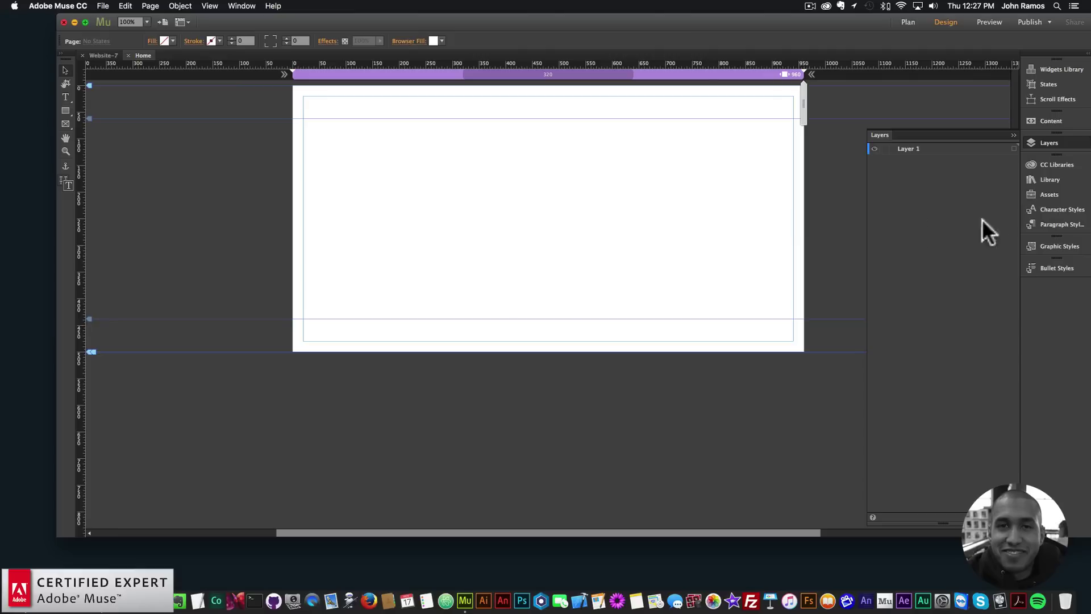
{"action": "left_click", "coordinate": [1041, 176]}
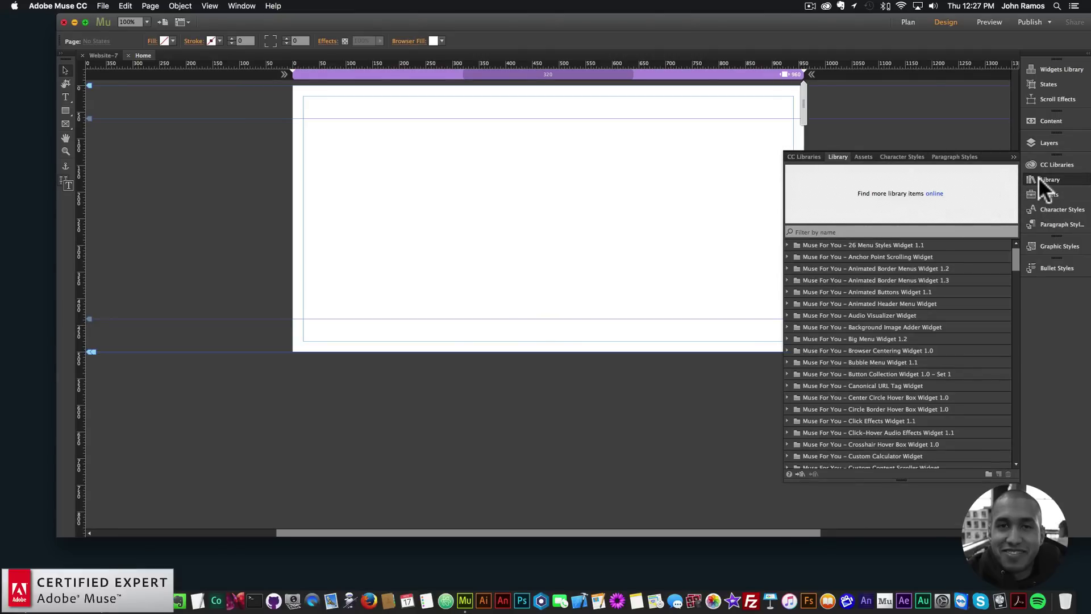
{"action": "left_click_drag", "start_coordinate": [859, 20], "coordinate": [832, 22]}
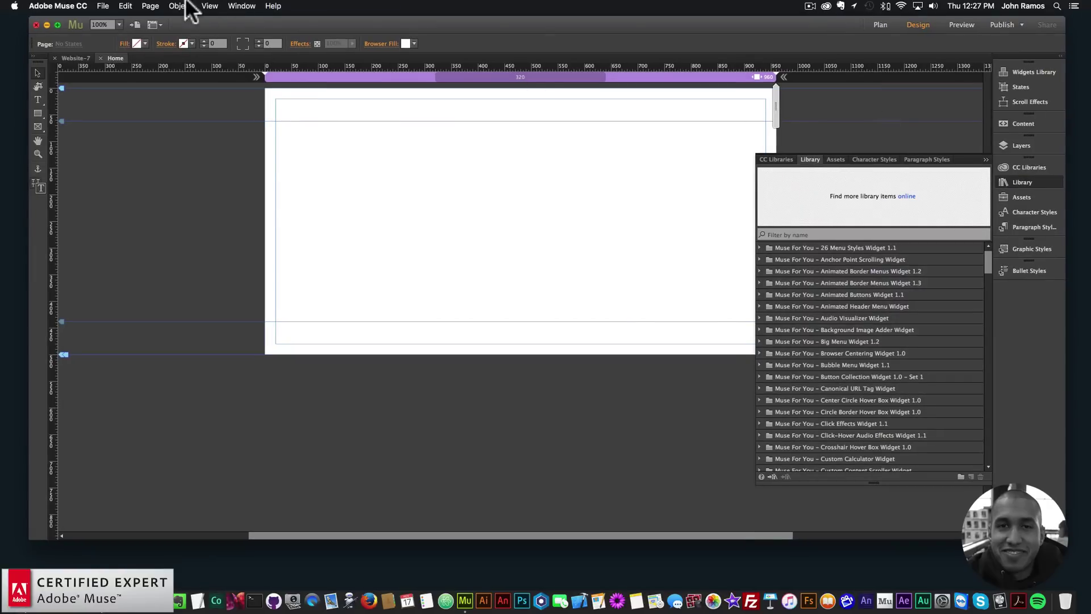
{"action": "left_click", "coordinate": [241, 6]}
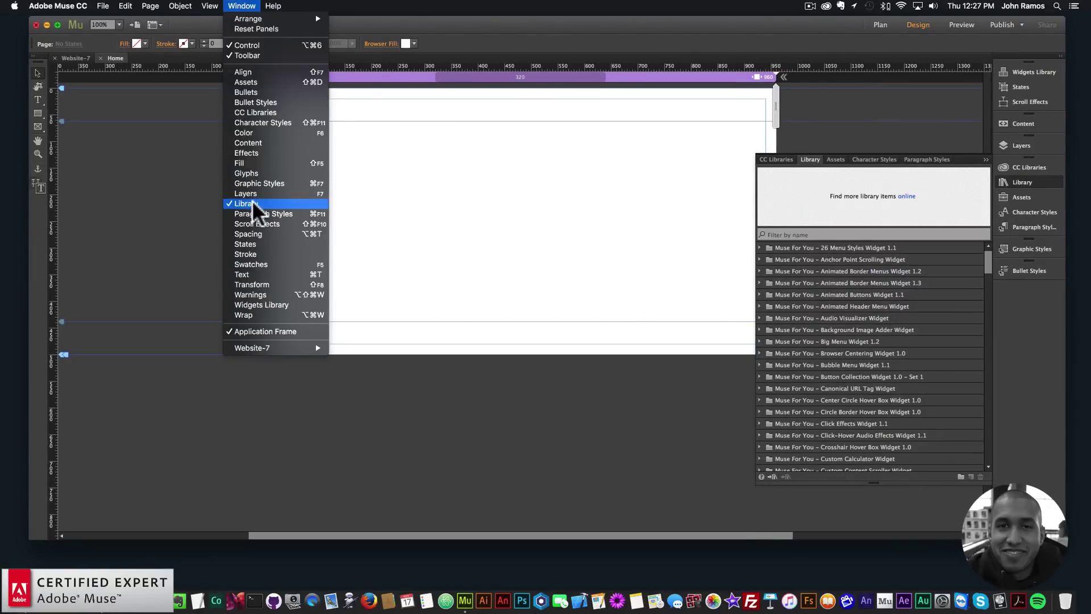
{"action": "left_click", "coordinate": [784, 232]}
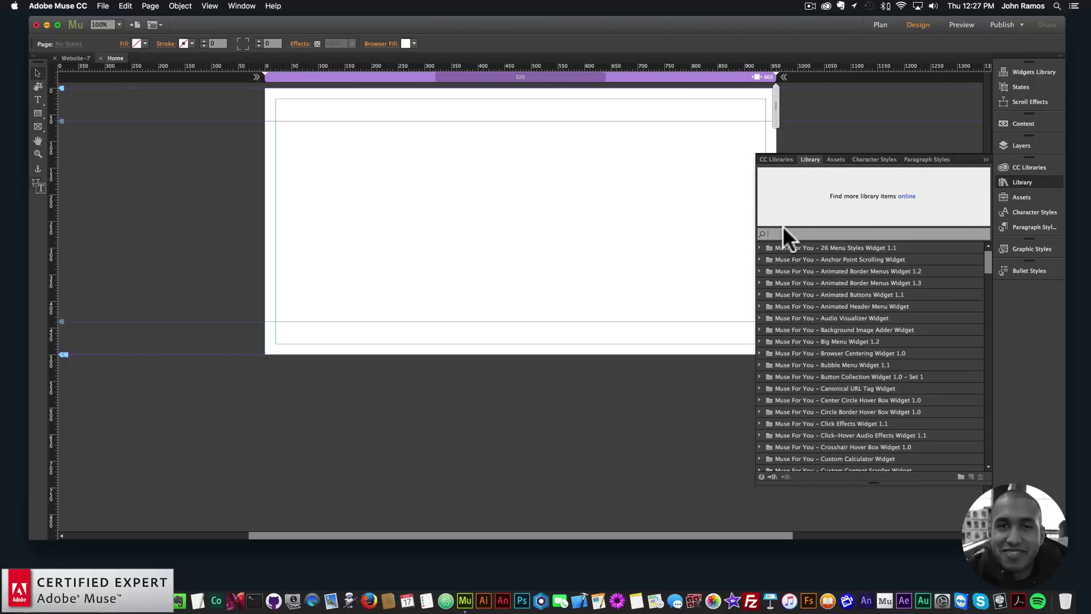
{"action": "type", "text": "browser"}
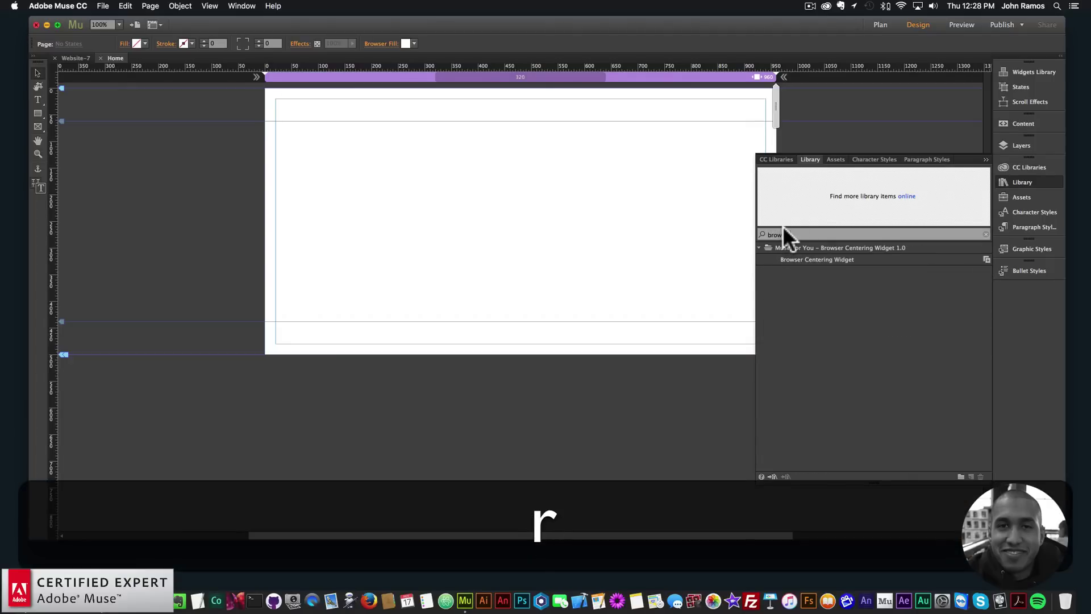
- Place the Browser Centering Widget just outside the page's left edge, flush with the top of the page at Y 0
{"action": "left_click", "coordinate": [810, 258]}
{"action": "left_click_drag", "start_coordinate": [816, 259], "coordinate": [233, 88]}
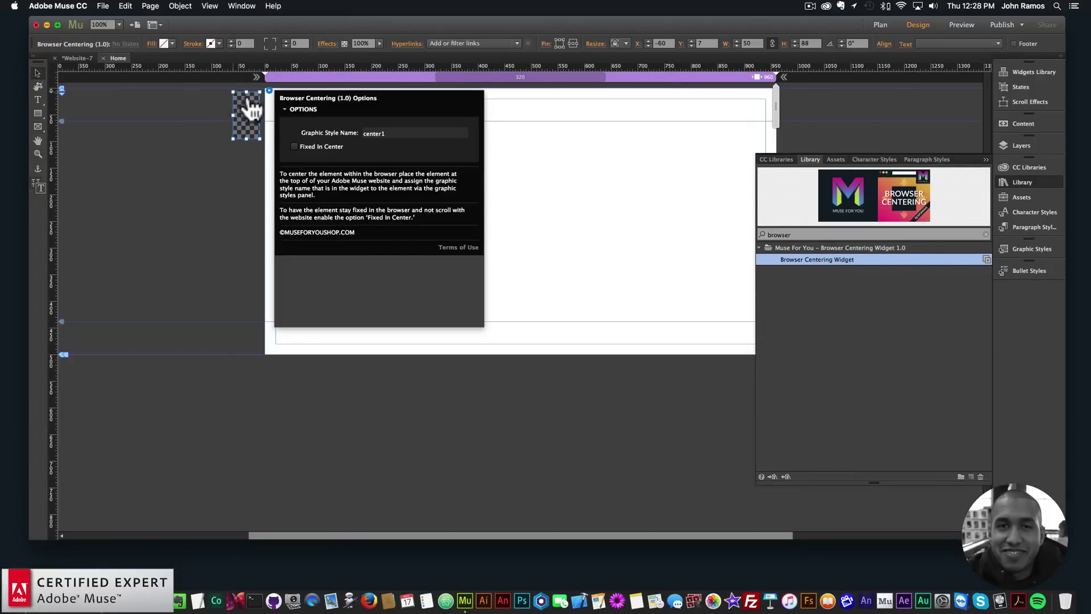
{"action": "left_click", "coordinate": [247, 112]}
{"action": "left_click_drag", "start_coordinate": [247, 112], "coordinate": [254, 109]}
- Examine the placed Browser Centering widget's options, including its graphic style name and the Fixed In Center setting
{"action": "left_click", "coordinate": [276, 86]}
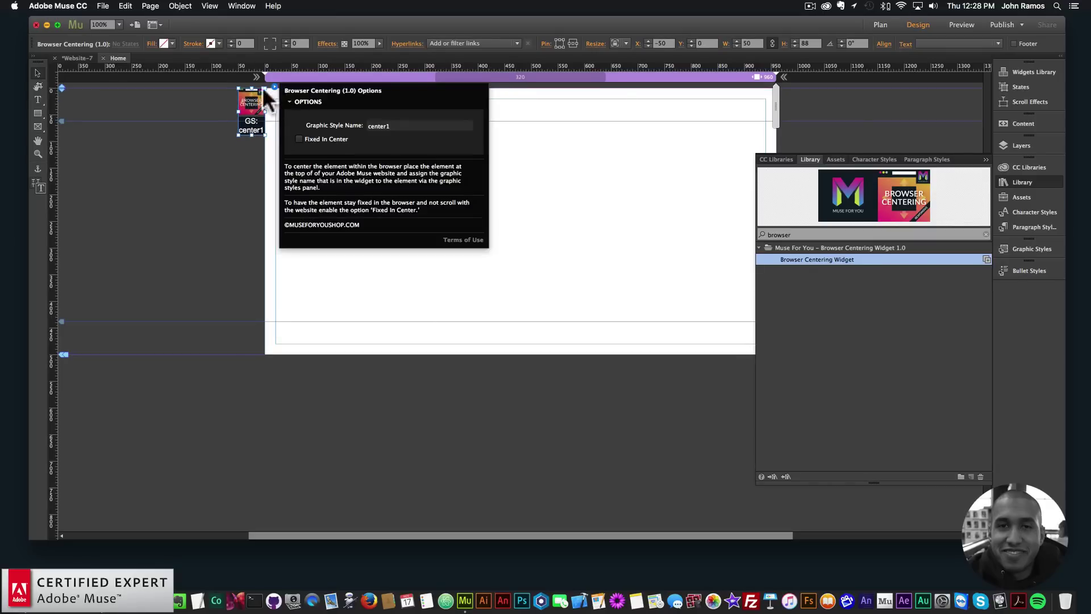
{"action": "left_click", "coordinate": [243, 145]}
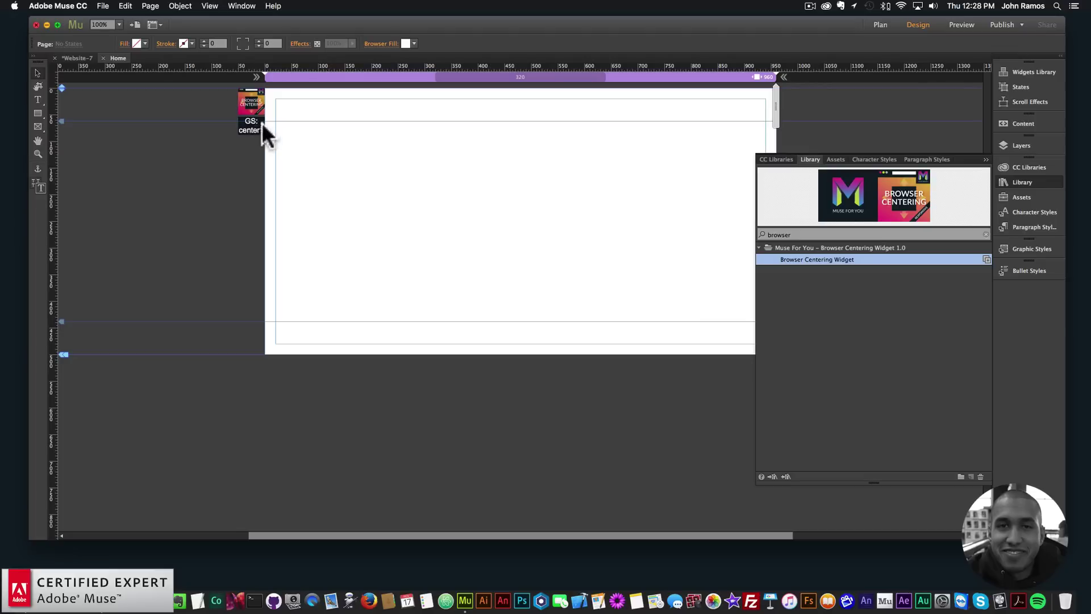
{"action": "left_click", "coordinate": [252, 118]}
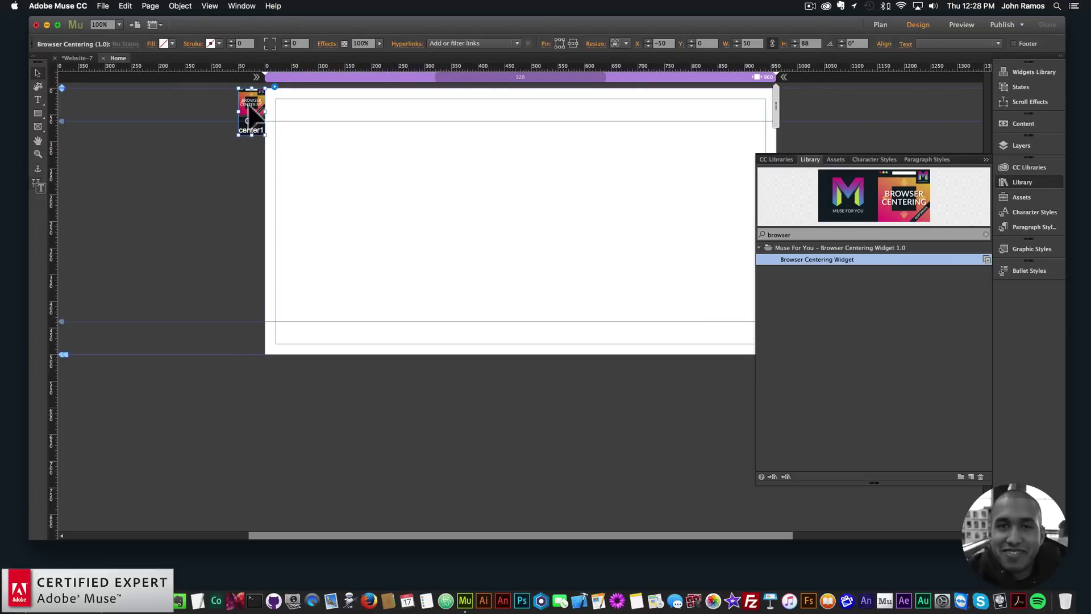
{"action": "left_click_drag", "start_coordinate": [250, 106], "coordinate": [254, 100]}
{"action": "left_click", "coordinate": [274, 87]}
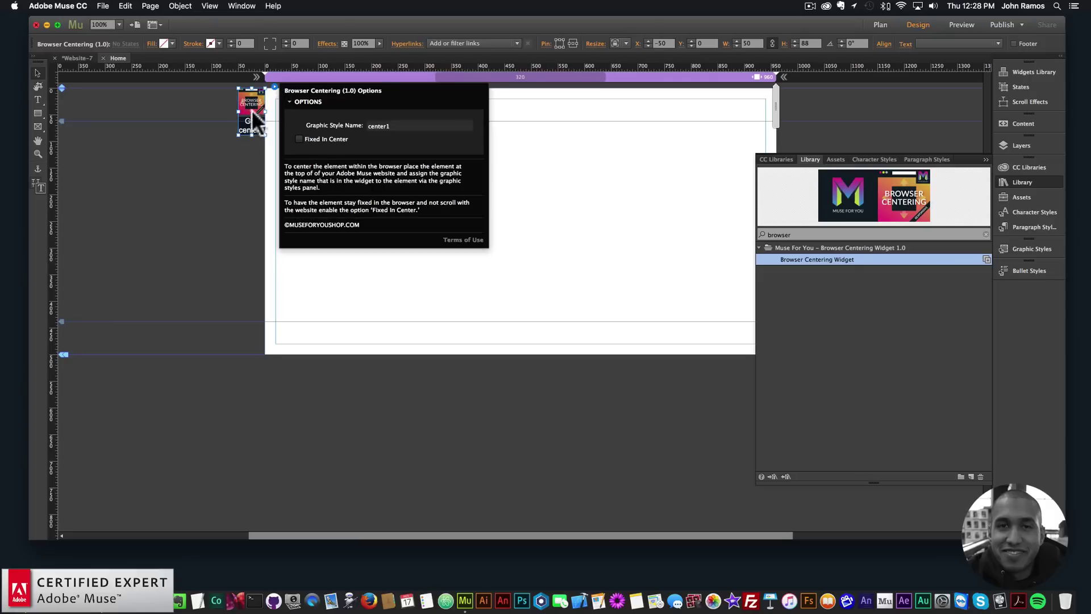
{"action": "left_click", "coordinate": [253, 100]}
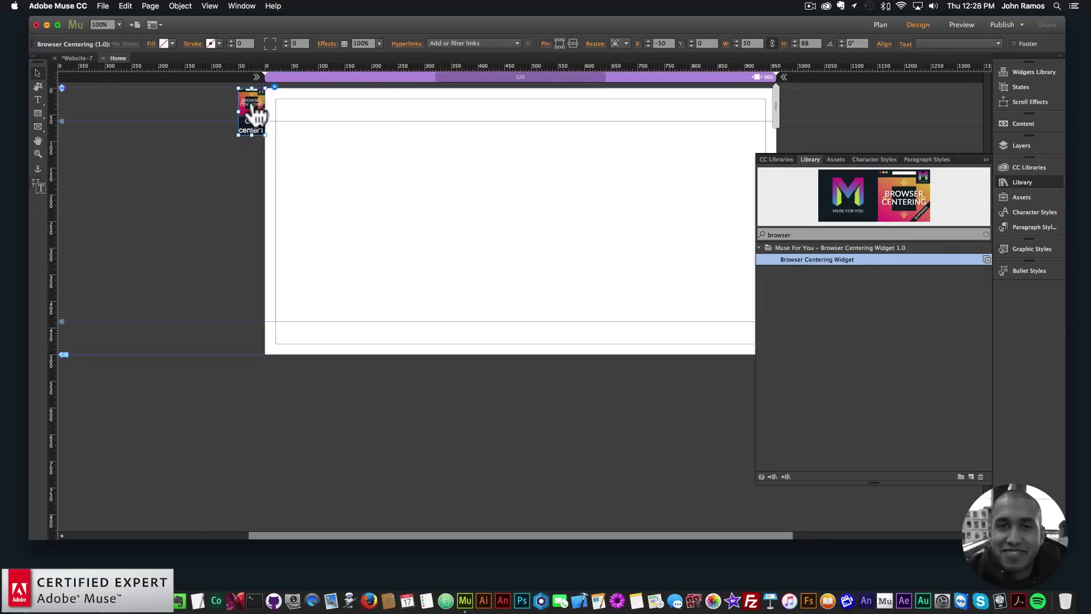
- Deselect the widget and collapse the Library
{"action": "left_click", "coordinate": [733, 162]}
{"action": "left_click", "coordinate": [1018, 183]}
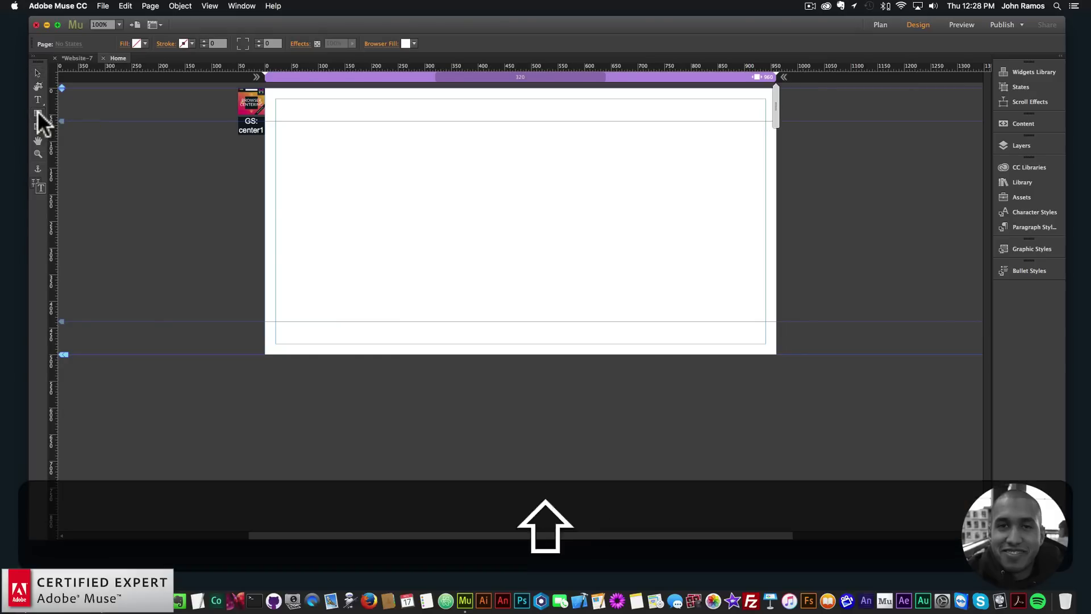
{"action": "key", "text": "super+shift+z"}
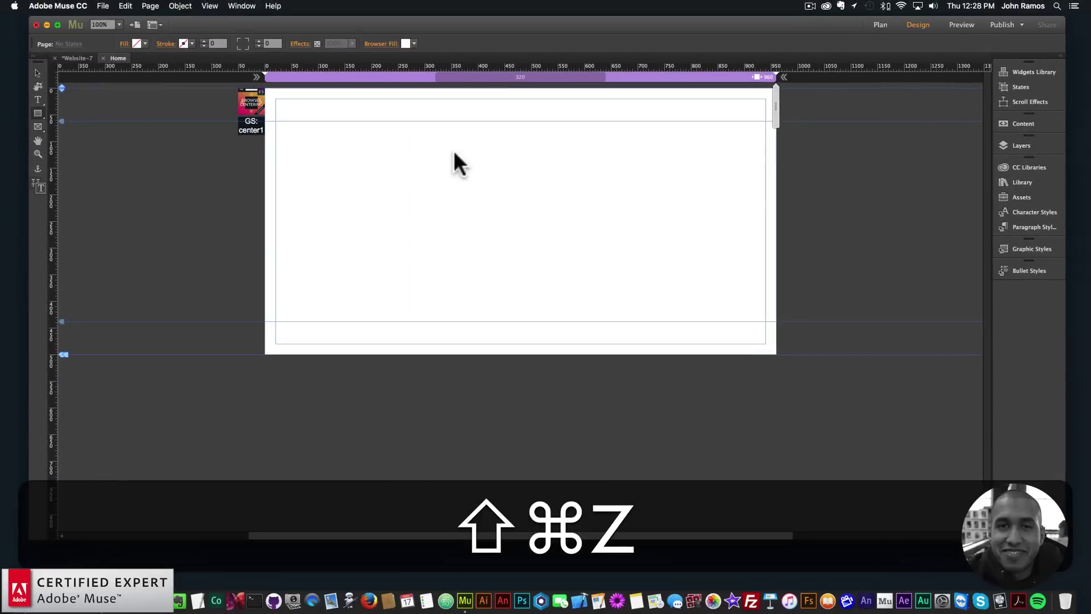
{"action": "key", "text": "super+shift+z"}
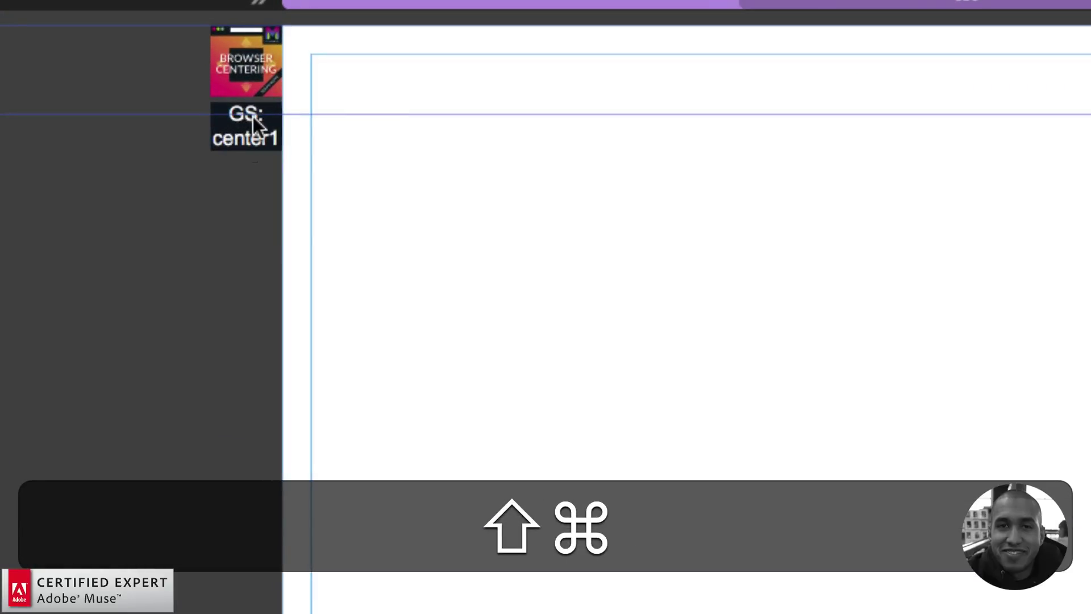
{"action": "key", "text": "super+shift+z"}
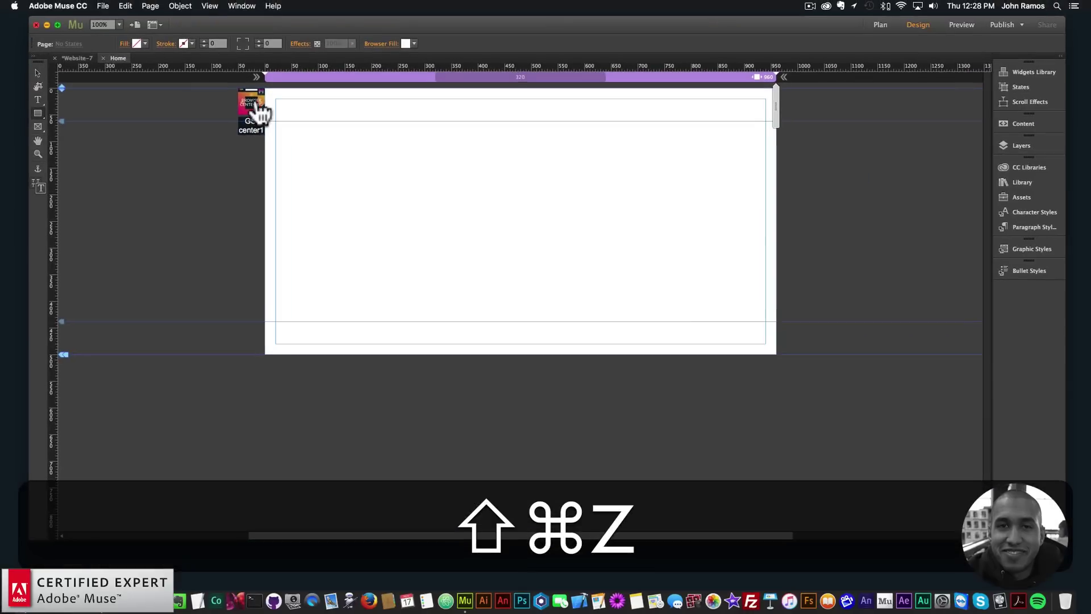
- Reopen the Browser Centering widget's options to check the graphic style name, and close them again
{"action": "left_click", "coordinate": [249, 102]}
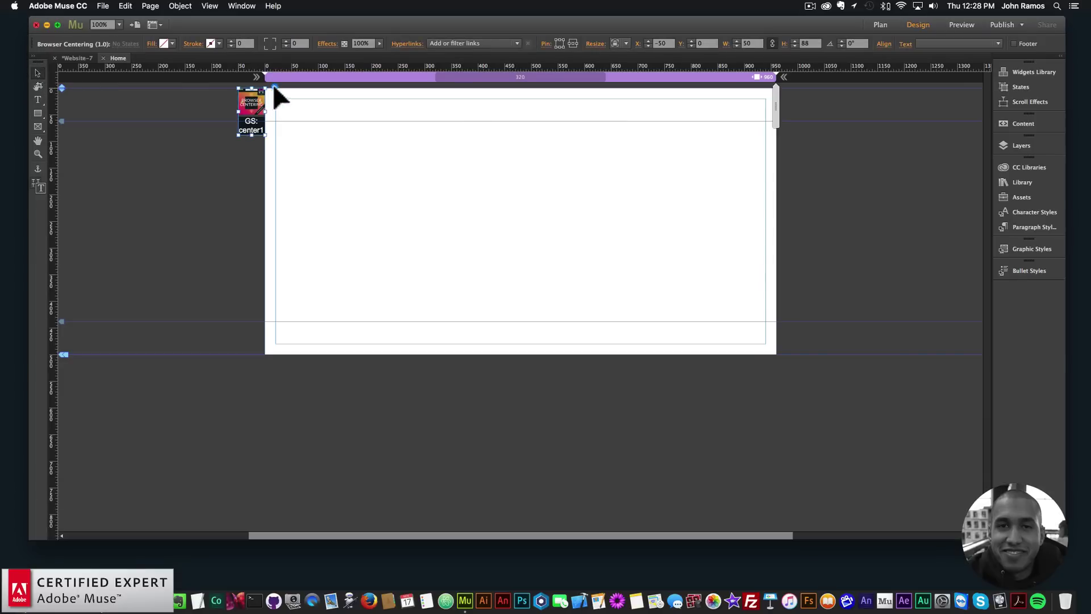
{"action": "left_click", "coordinate": [274, 87]}
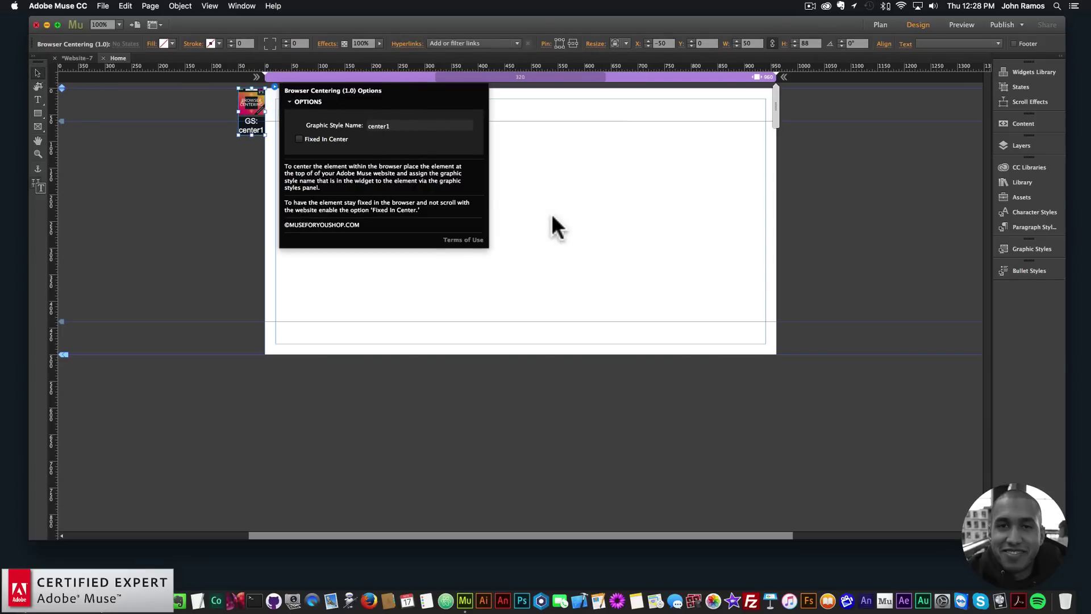
{"action": "left_click", "coordinate": [555, 227]}
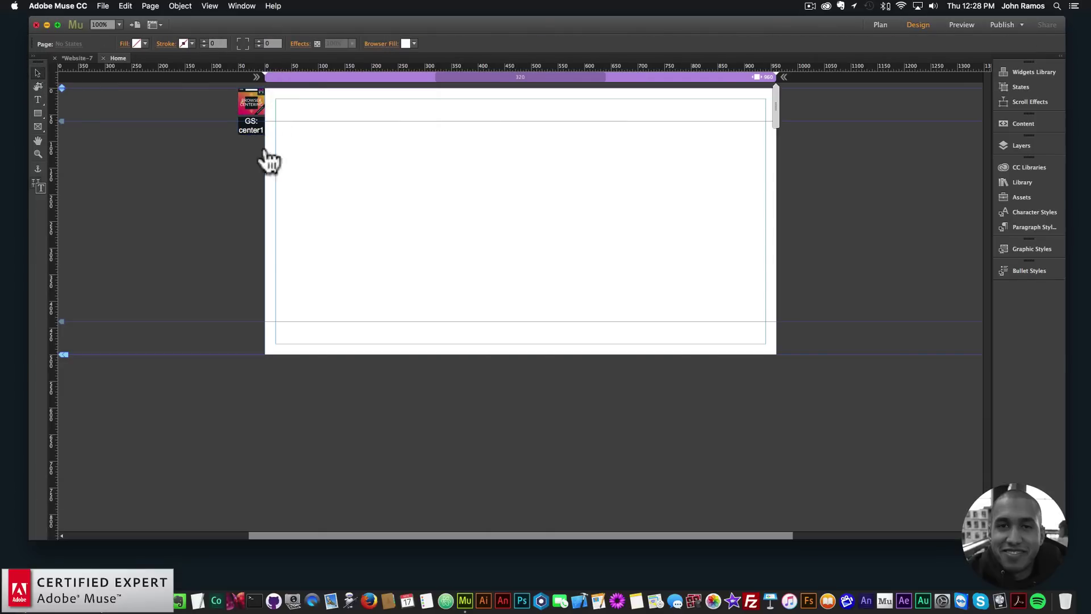
- Draw a 200 × 200 square in the upper middle of the page and fill it with light blue (#29ABE2)
{"action": "left_click", "coordinate": [245, 124]}
{"action": "left_click", "coordinate": [419, 168]}
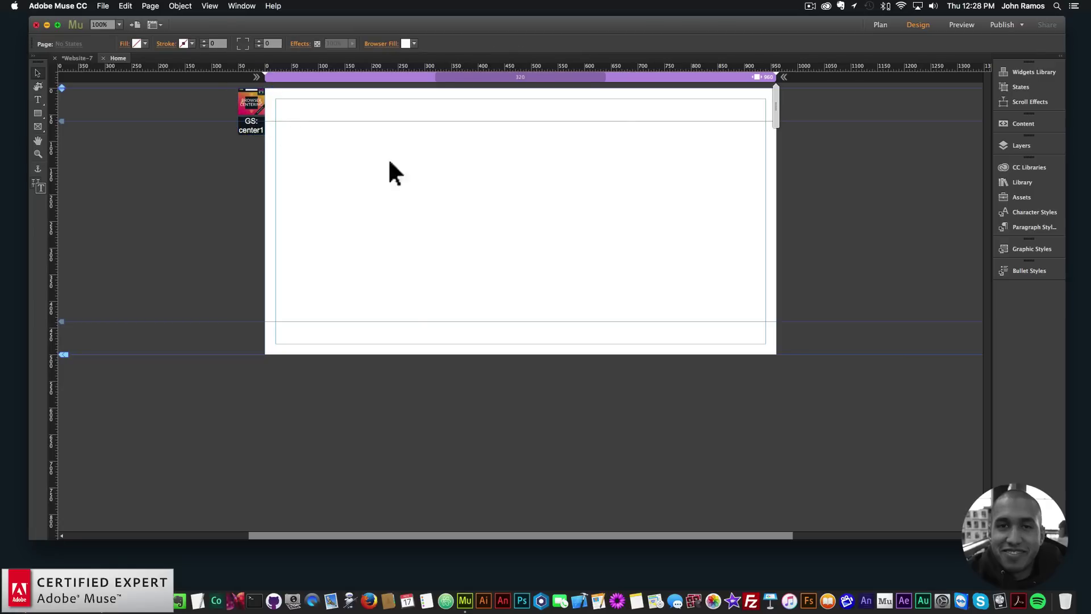
{"action": "left_click", "coordinate": [38, 113]}
{"action": "left_click_drag", "start_coordinate": [465, 135], "coordinate": [573, 214]}
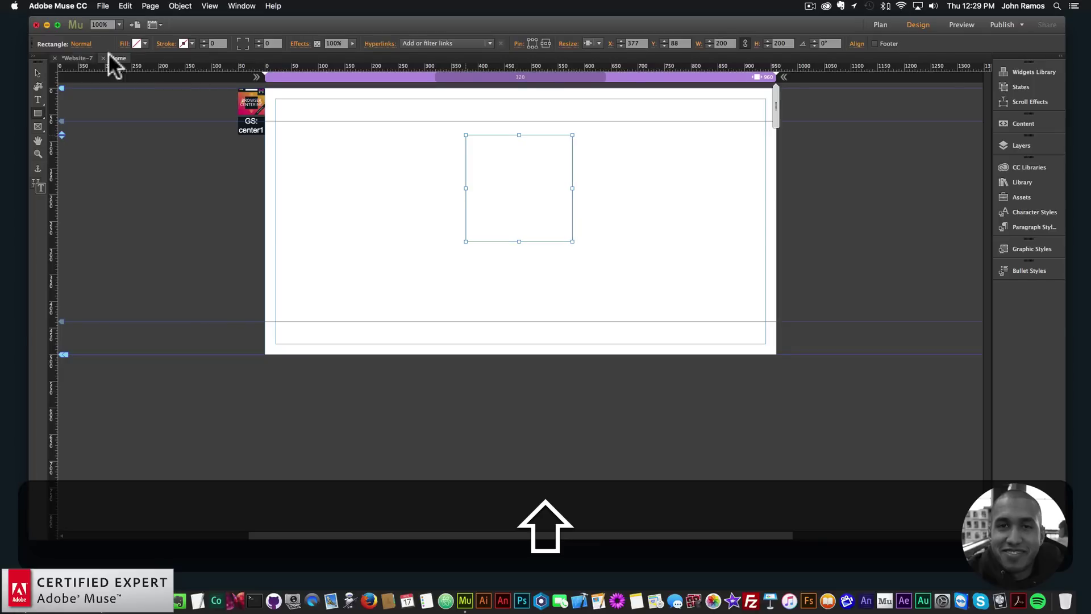
{"action": "left_click", "coordinate": [139, 44]}
{"action": "left_click", "coordinate": [288, 75]}
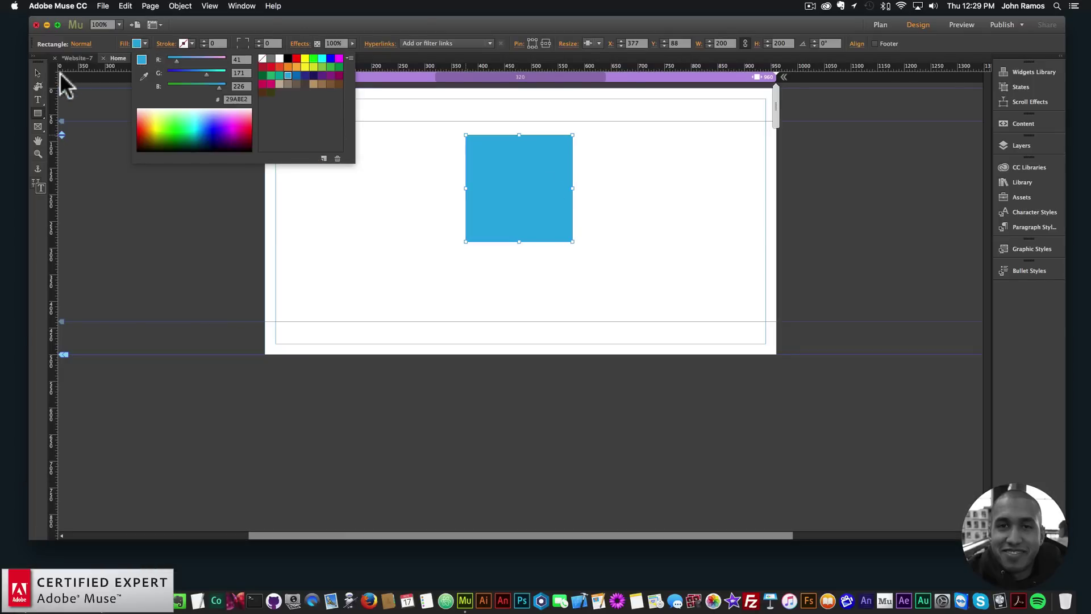
{"action": "left_click", "coordinate": [36, 69]}
- Move the blue square flush with the top of the page at Y 0, near the middle at about X 386
{"action": "left_click", "coordinate": [35, 72]}
{"action": "left_click_drag", "start_coordinate": [500, 183], "coordinate": [509, 122]}
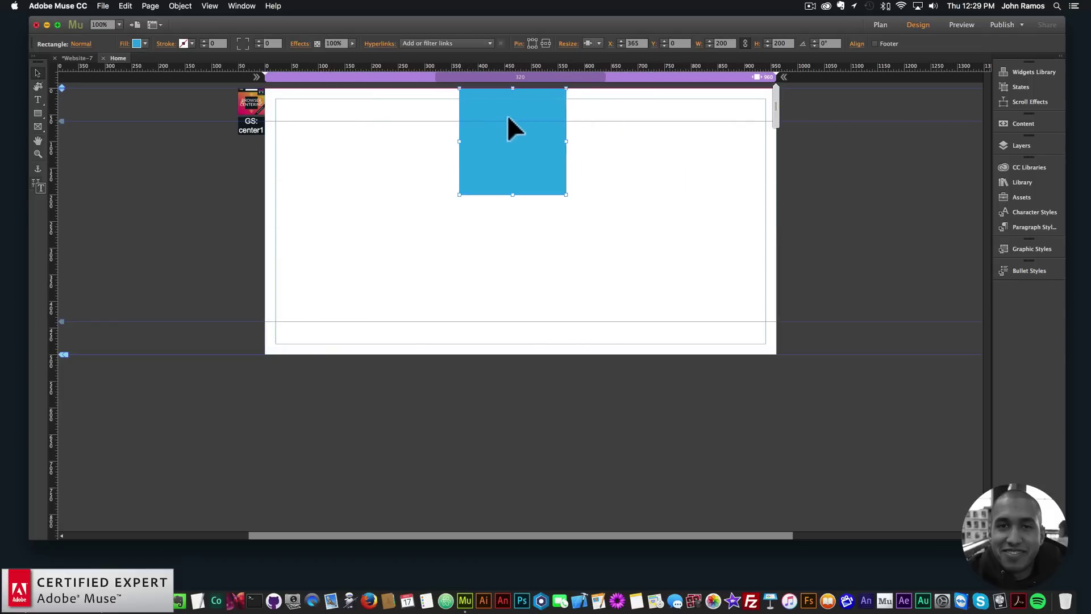
{"action": "left_click_drag", "start_coordinate": [514, 114], "coordinate": [551, 138]}
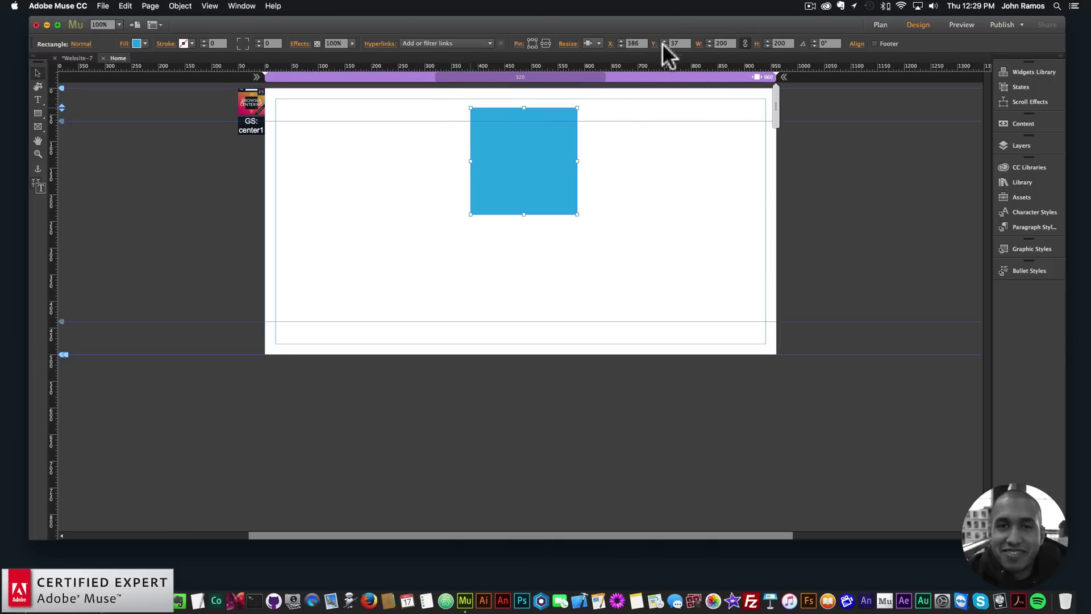
{"action": "type", "text": "0"}
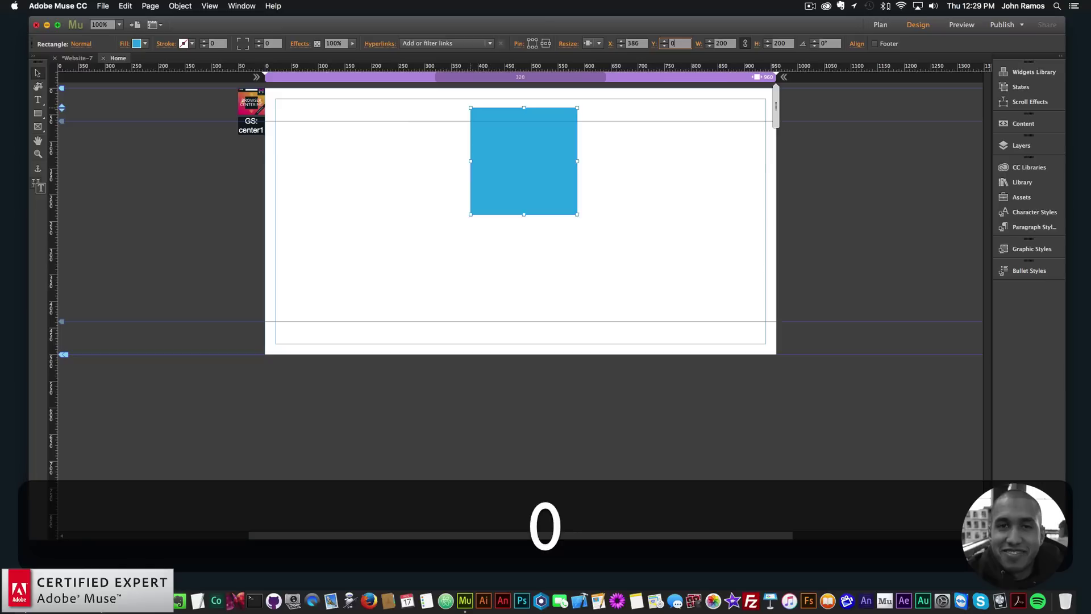
{"action": "key", "text": "Return"}
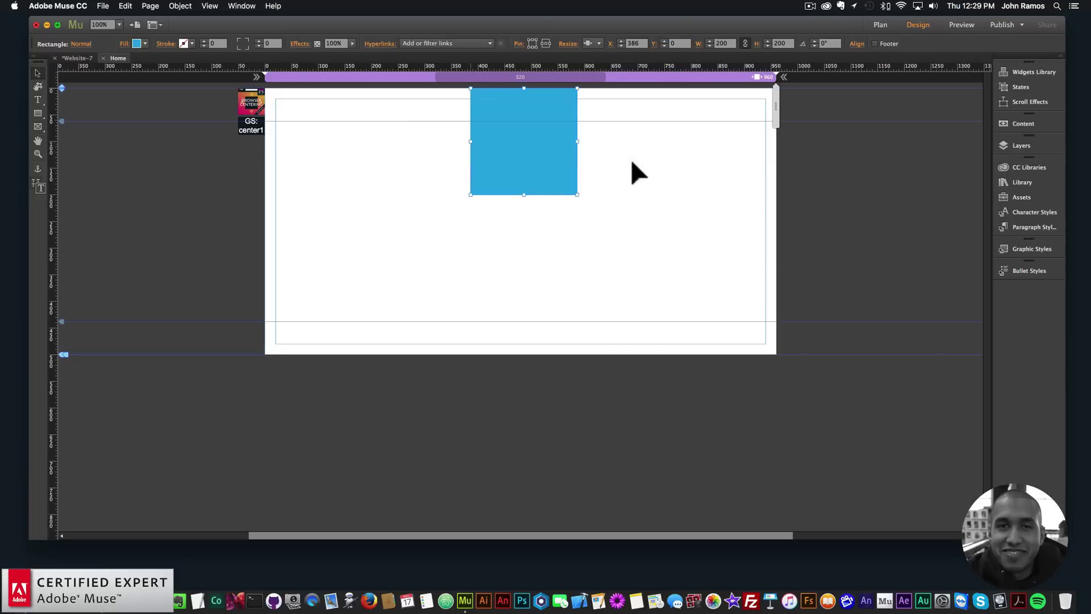
{"action": "left_click", "coordinate": [628, 160]}
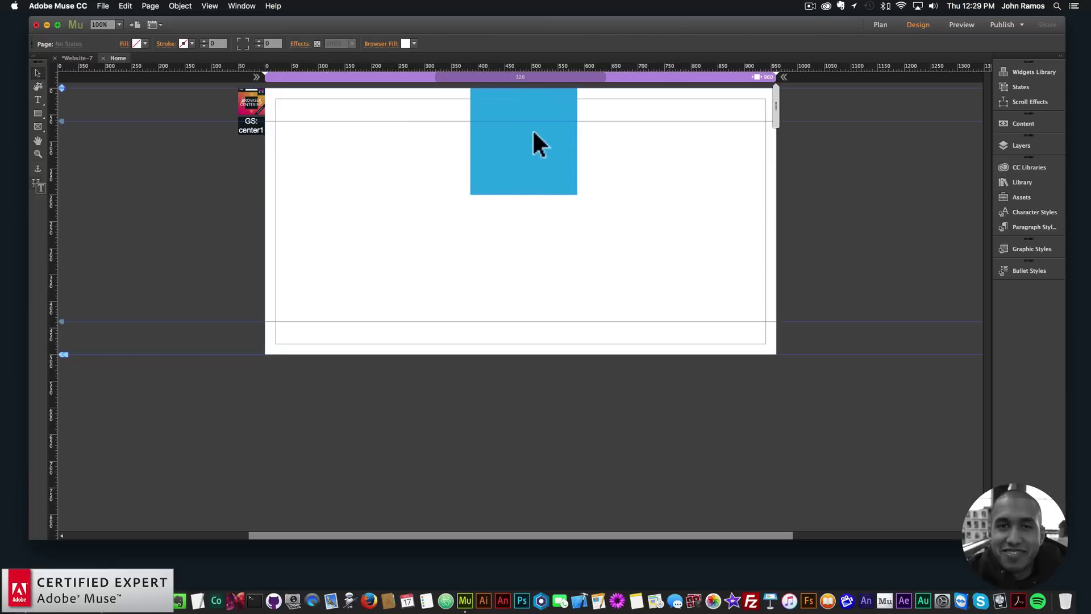
- Create a new graphic style from the blue square and name it center1
{"action": "left_click", "coordinate": [523, 127]}
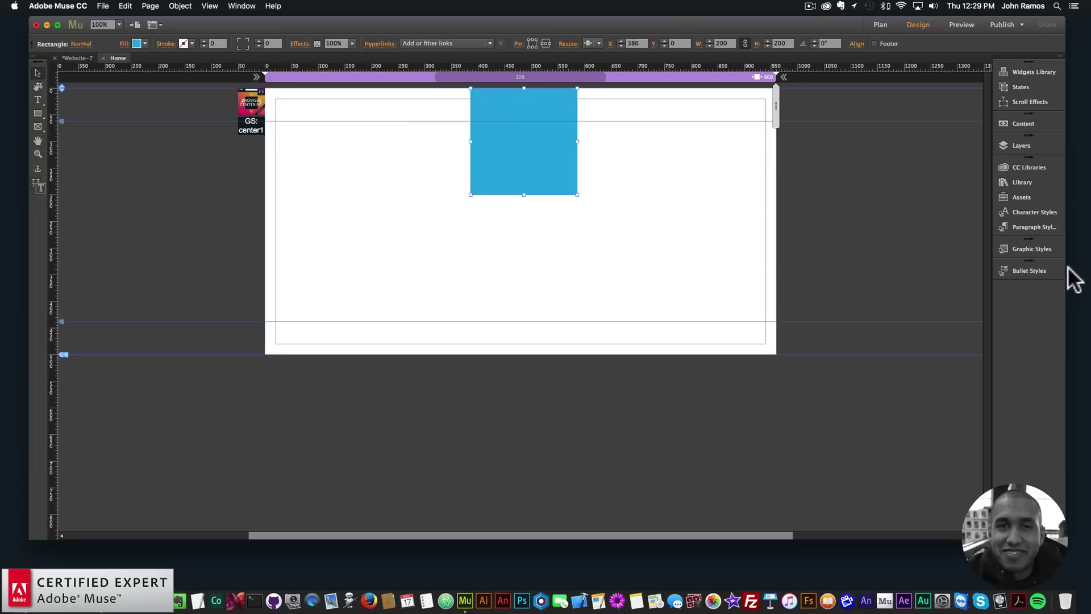
{"action": "left_click", "coordinate": [1038, 248]}
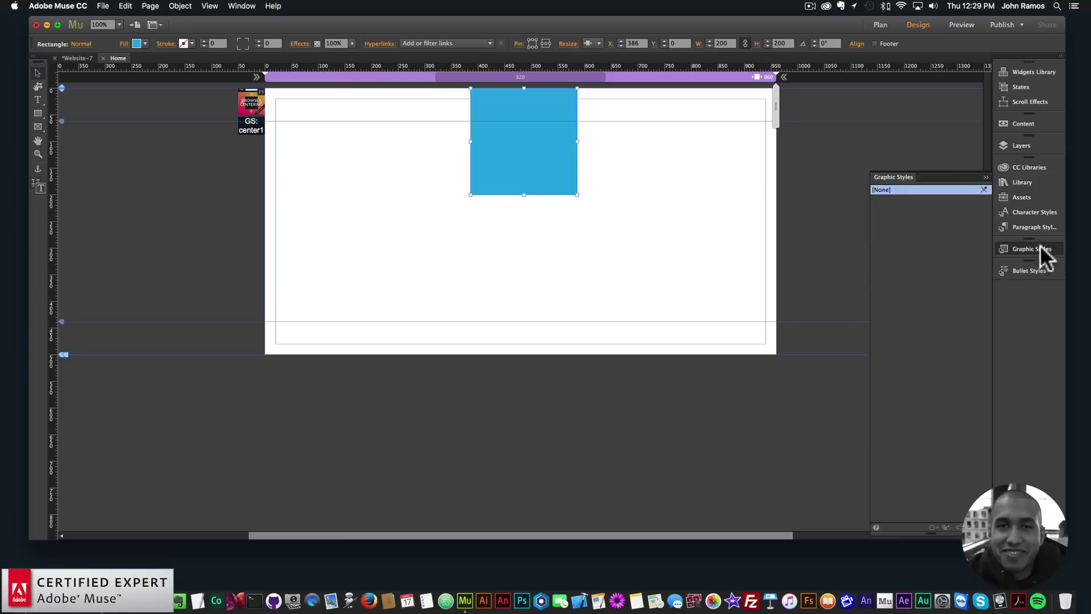
{"action": "left_click", "coordinate": [242, 6]}
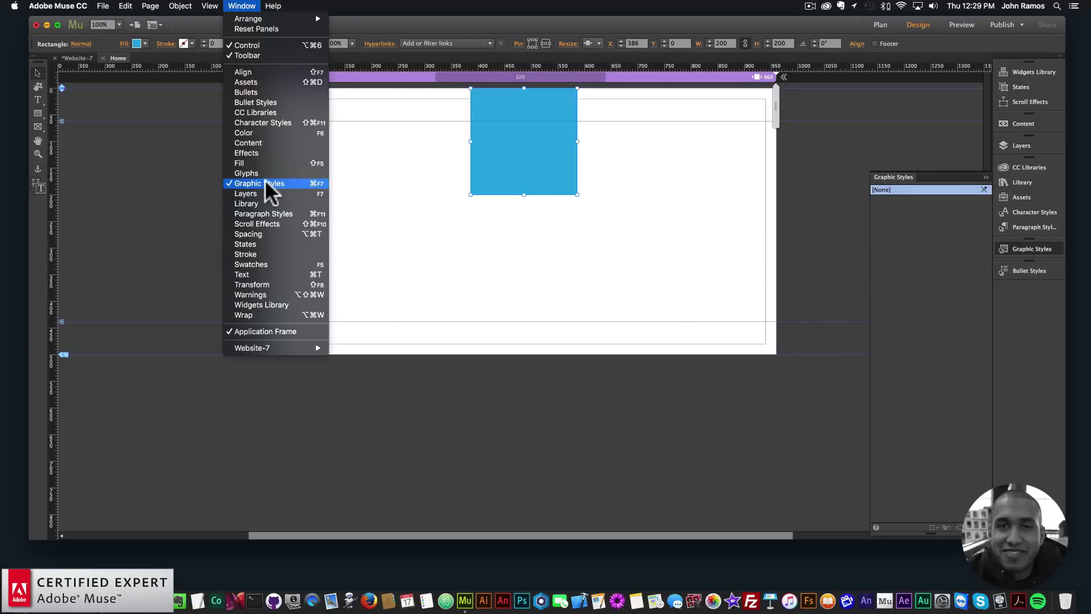
{"action": "left_click", "coordinate": [964, 369]}
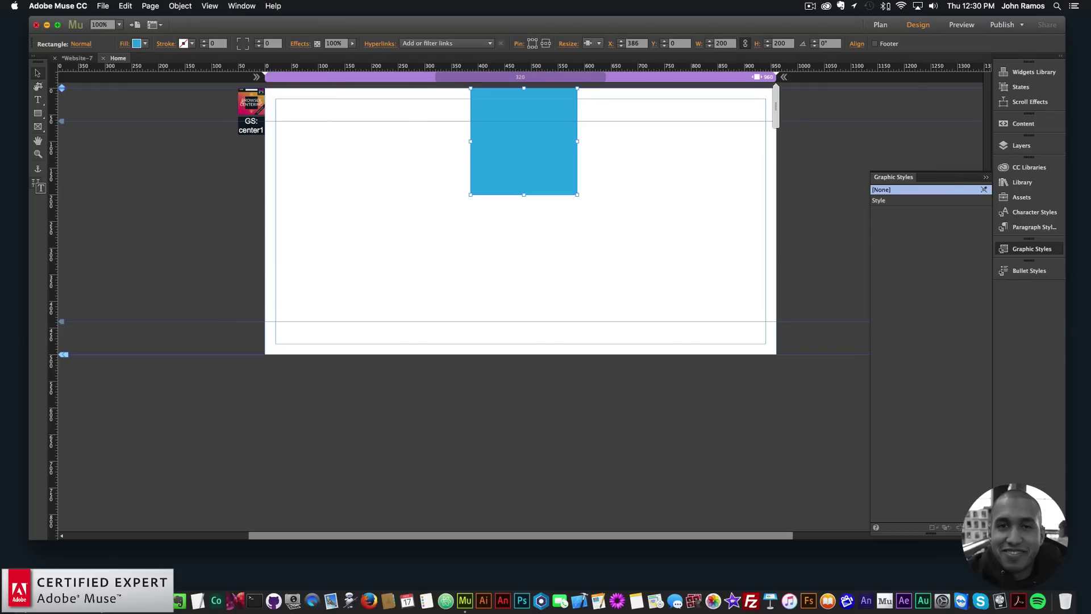
{"action": "double_click", "coordinate": [884, 200]}
{"action": "type", "text": "cen"}
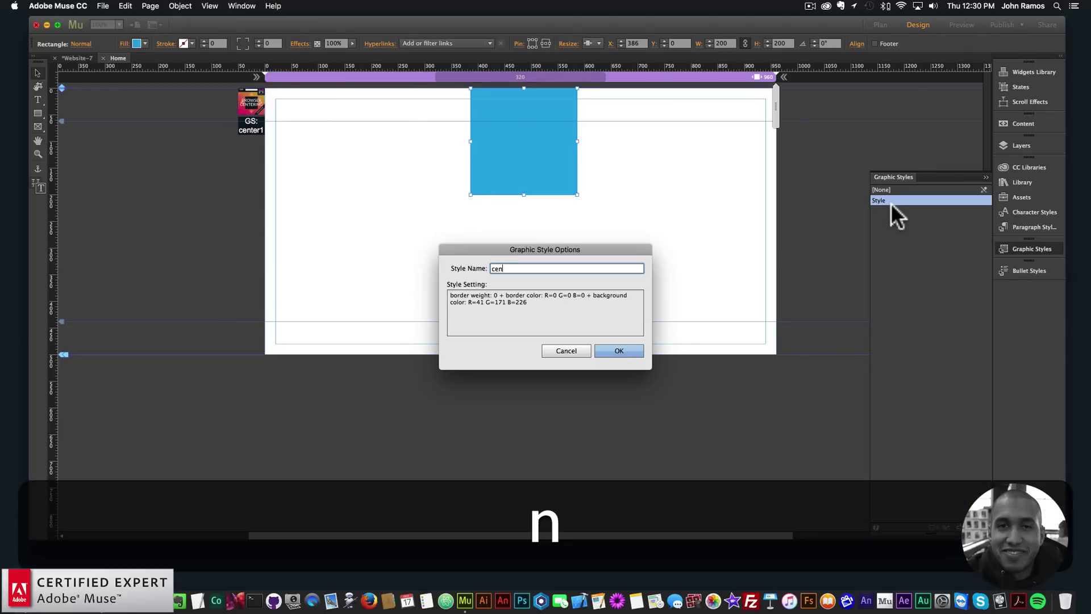
{"action": "key", "text": "BackSpace"}
{"action": "type", "text": "nter1"}
{"action": "key", "text": "Return"}
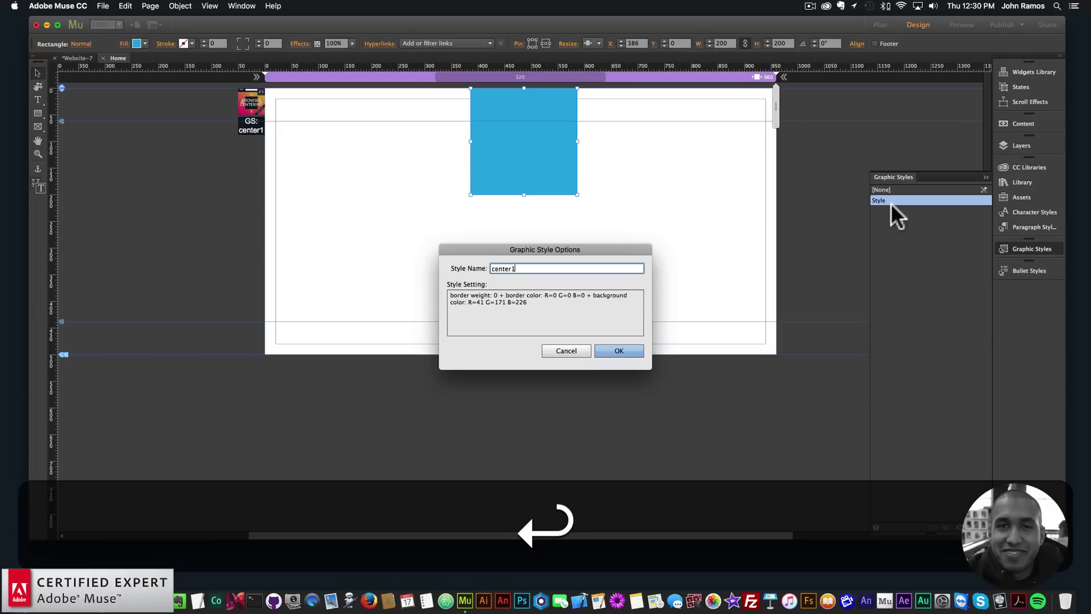
- Compare the graphic style name in the Browser Centering widget's options with the style assigned to the blue square
{"action": "left_click", "coordinate": [261, 117]}
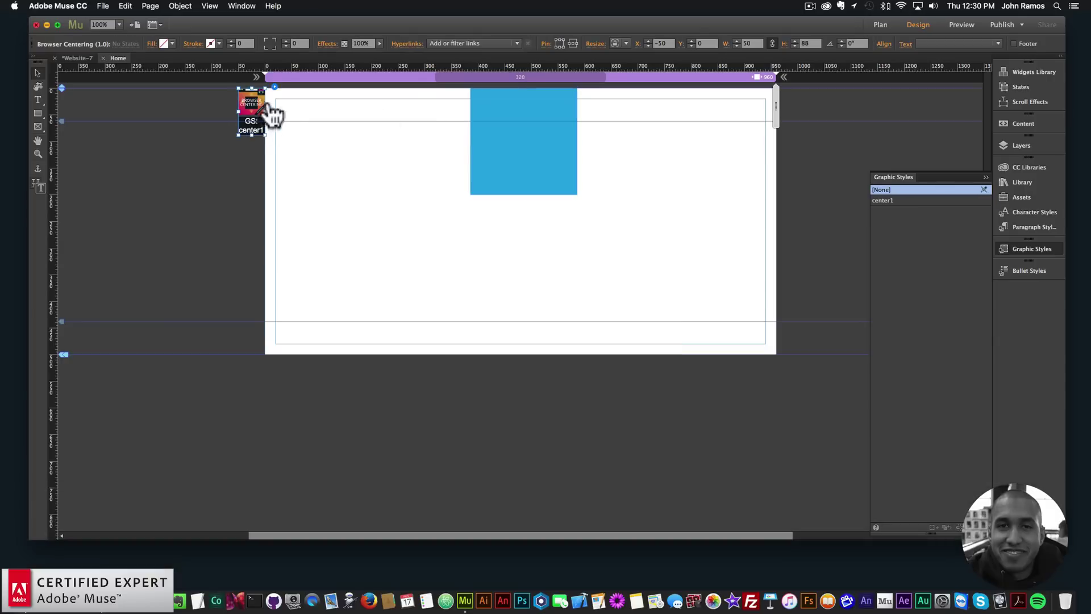
{"action": "left_click", "coordinate": [275, 86]}
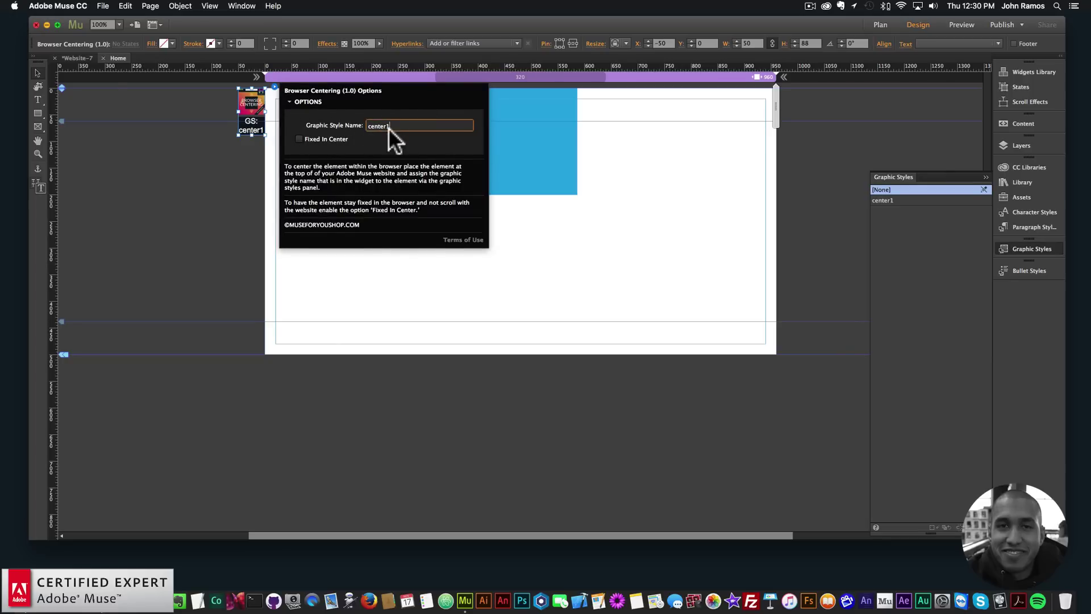
{"action": "left_click", "coordinate": [526, 143]}
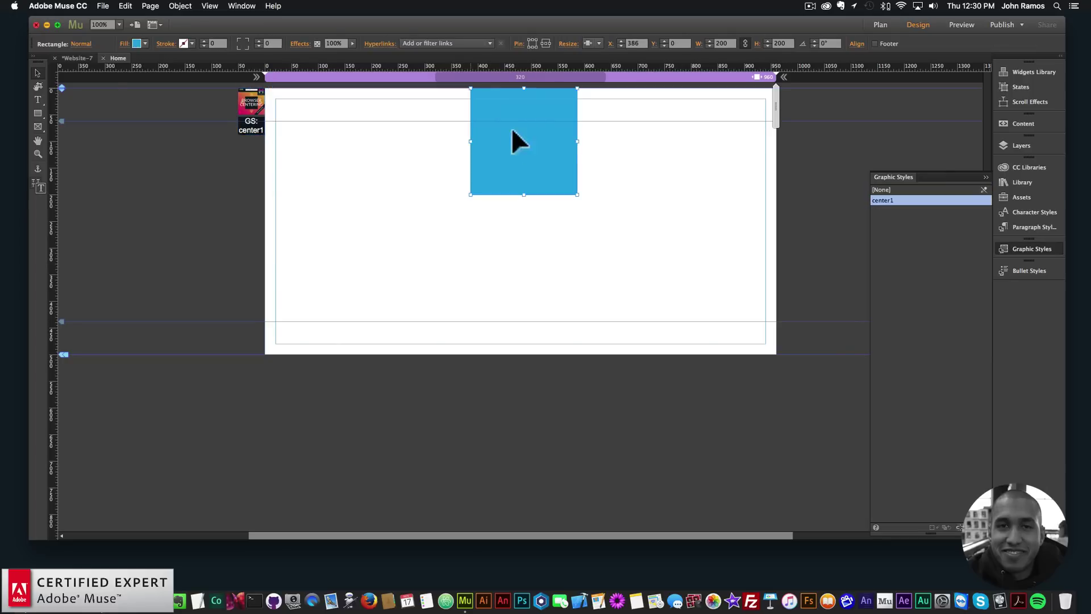
{"action": "left_click", "coordinate": [251, 114]}
{"action": "left_click", "coordinate": [275, 87]}
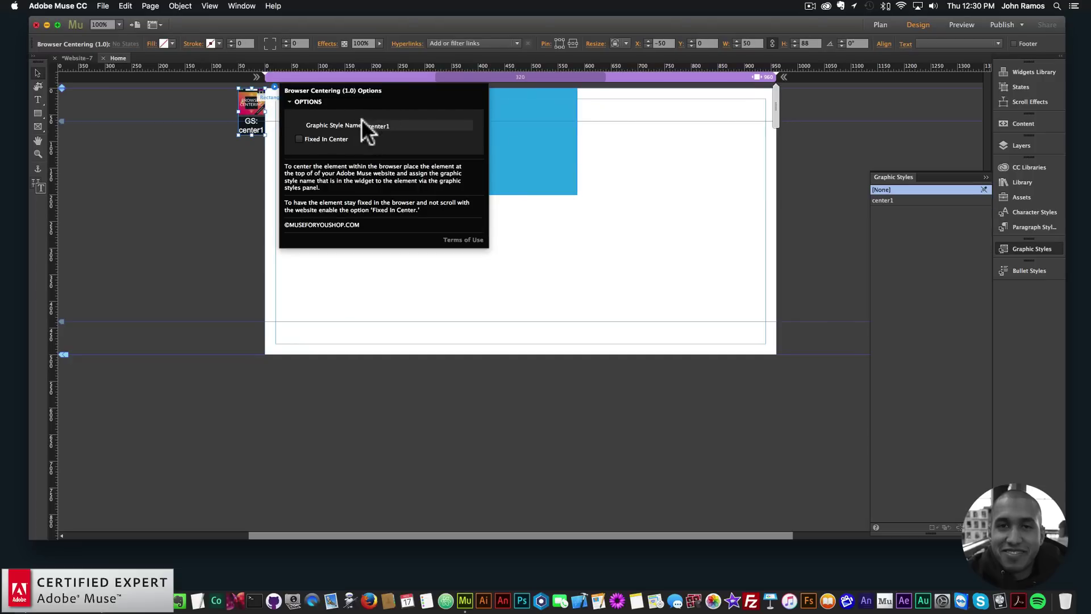
{"action": "left_click", "coordinate": [554, 149]}
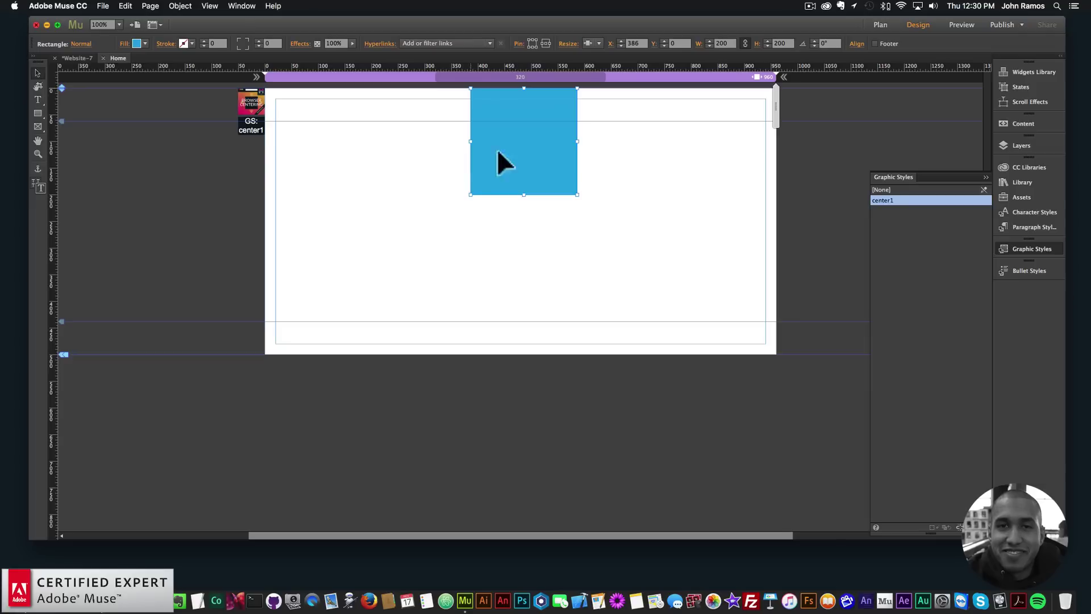
{"action": "left_click", "coordinate": [614, 183]}
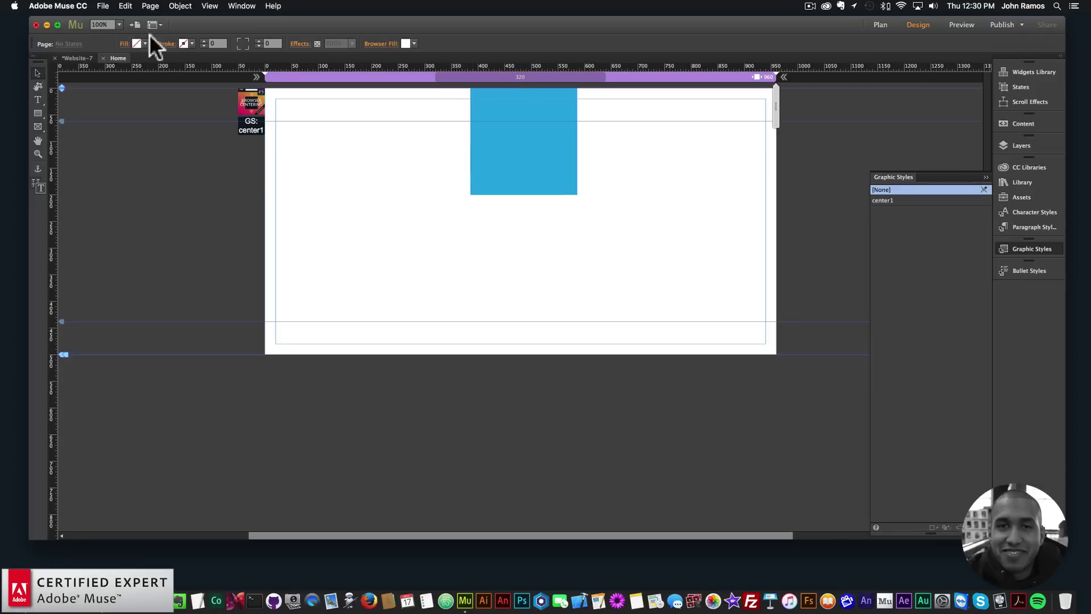
- Preview the page in the browser and shrink the browser window to check the square's centering
{"action": "left_click", "coordinate": [103, 7]}
{"action": "left_click", "coordinate": [139, 175]}
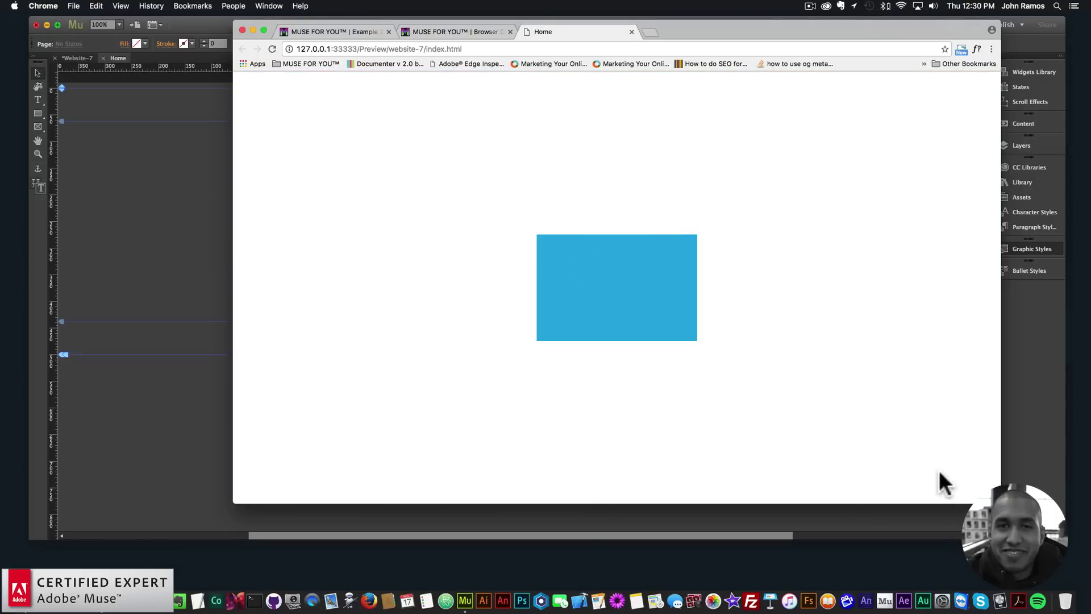
{"action": "left_click_drag", "start_coordinate": [999, 502], "coordinate": [838, 435]}
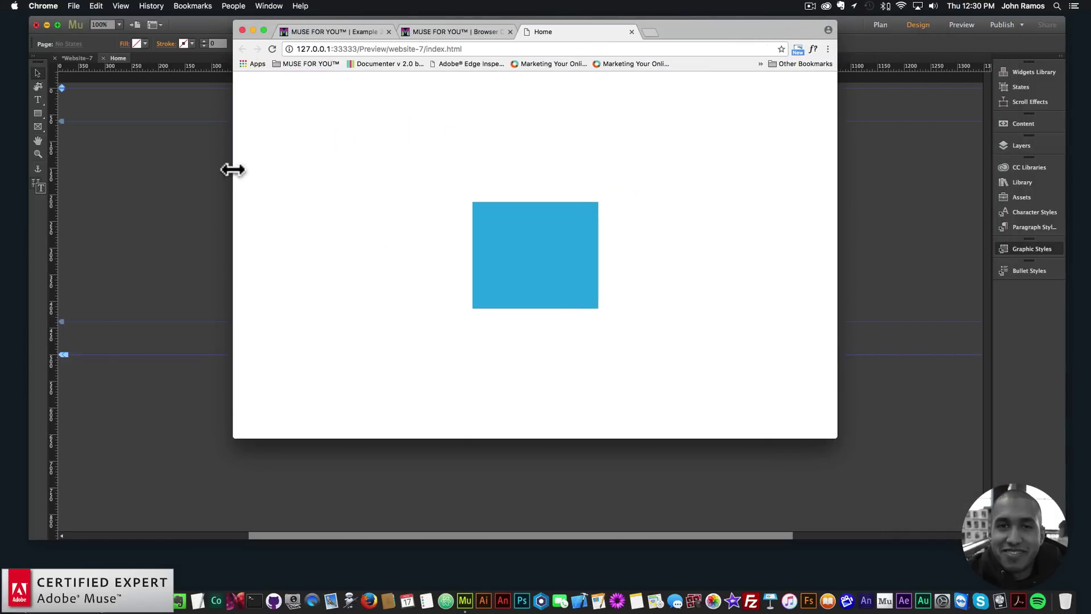
- Switch back to Adobe Muse and look at the Fixed In Center setting in the Browser Centering widget's options
{"action": "key", "text": "super+Tab"}
{"action": "left_click", "coordinate": [257, 101]}
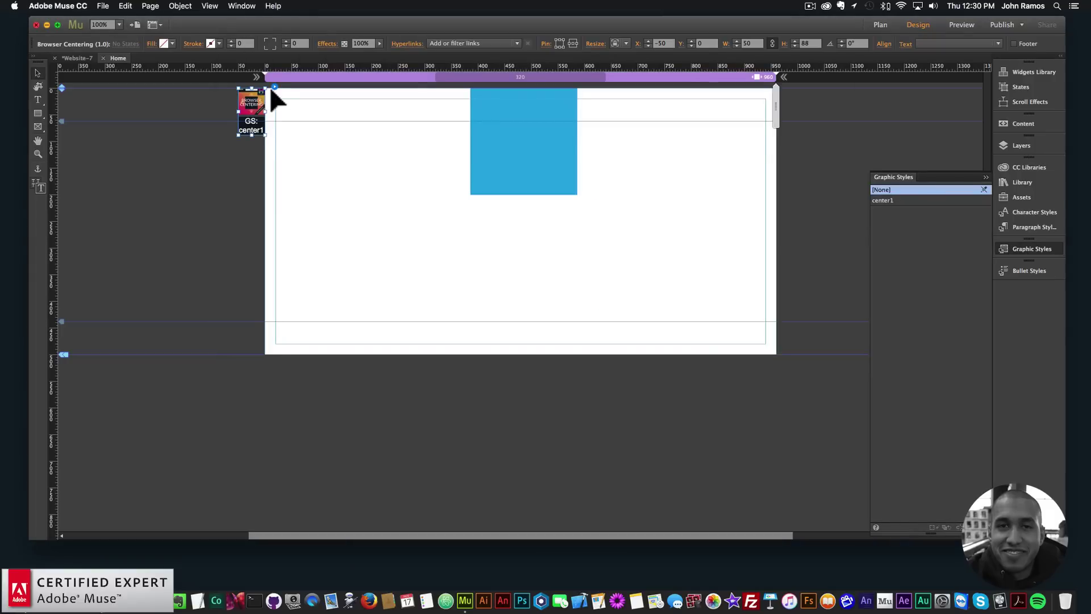
{"action": "left_click", "coordinate": [275, 86]}
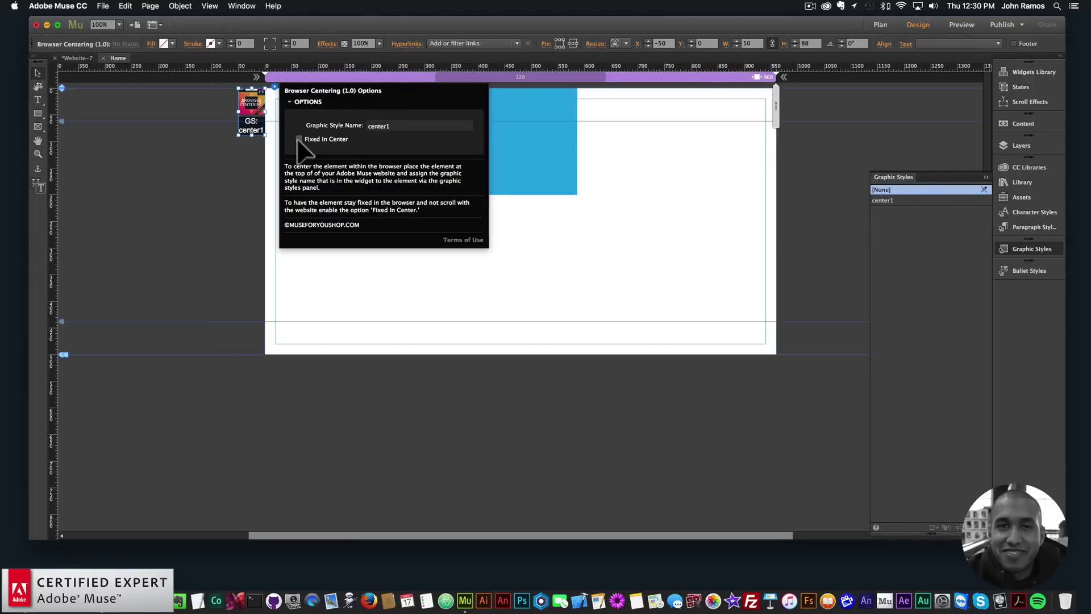
{"action": "left_click", "coordinate": [241, 159]}
- Extend the bottom of the page down to a height of about 1500 px
{"action": "key", "text": "super+minus"}
{"action": "key", "text": "super+minus"}
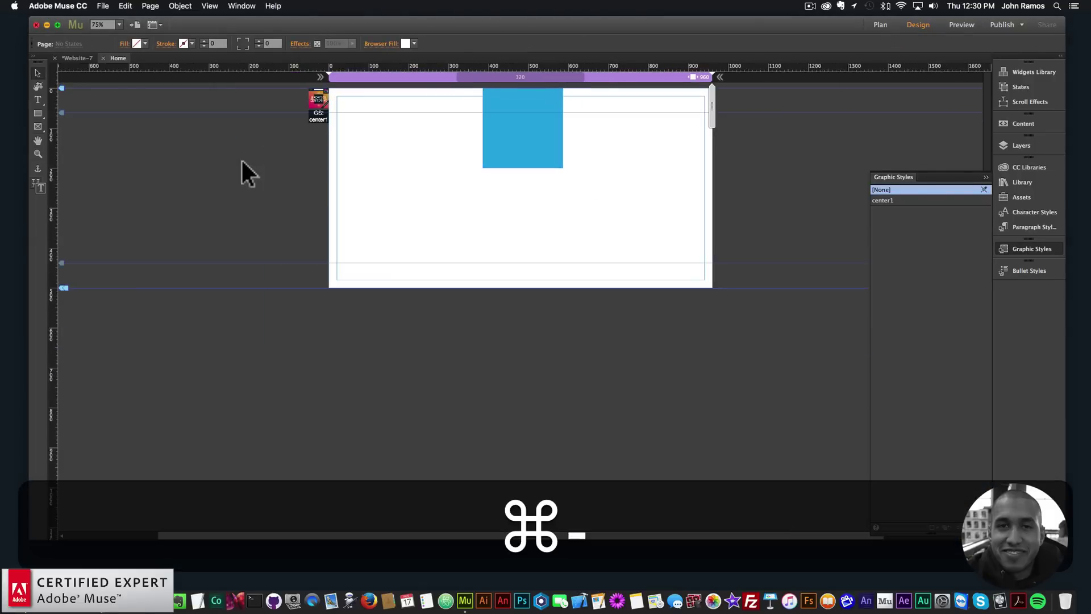
{"action": "left_click_drag", "start_coordinate": [59, 219], "coordinate": [7, 499]}
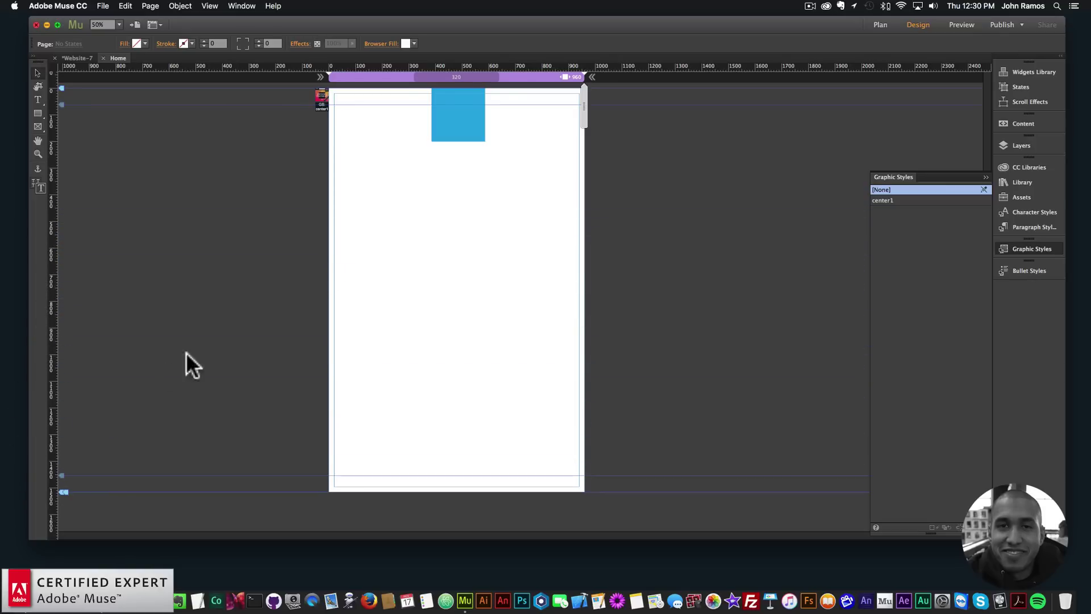
- Preview the lengthened page in the browser, enlarge the window and scroll to check how the square moves
{"action": "left_click", "coordinate": [103, 6]}
{"action": "left_click", "coordinate": [141, 174]}
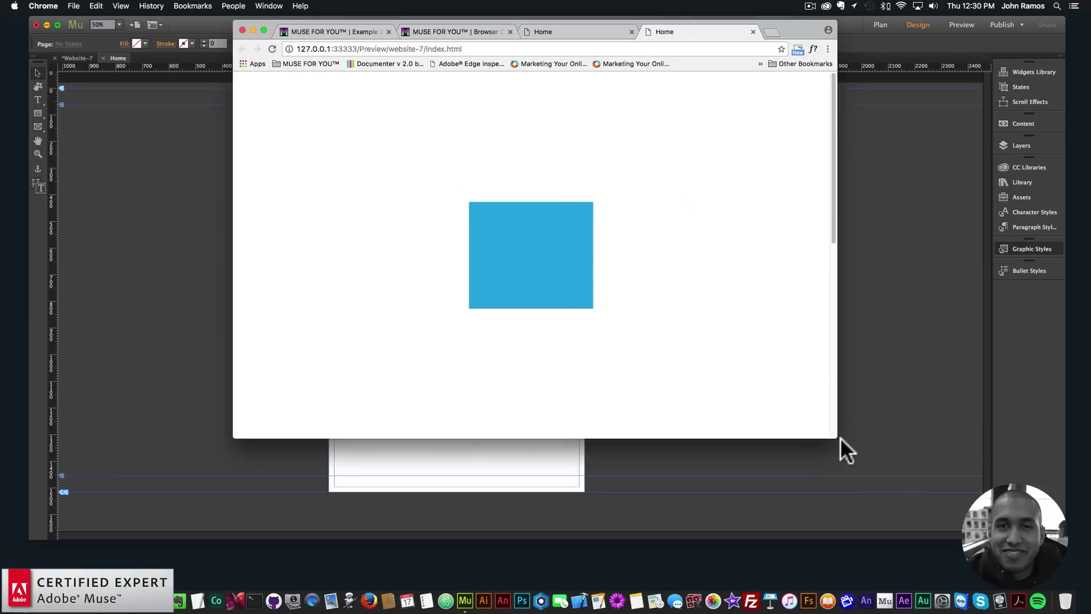
{"action": "left_click_drag", "start_coordinate": [837, 437], "coordinate": [950, 469]}
{"action": "scroll", "coordinate": [873, 278], "scroll_direction": "down", "scroll_amount": 3}
{"action": "scroll", "coordinate": [873, 278], "scroll_direction": "up", "scroll_amount": 2}
{"action": "scroll", "coordinate": [873, 282], "scroll_direction": "down", "scroll_amount": 5}
{"action": "scroll", "coordinate": [872, 281], "scroll_direction": "up", "scroll_amount": 5}
{"action": "scroll", "coordinate": [876, 278], "scroll_direction": "down", "scroll_amount": 5}
{"action": "scroll", "coordinate": [877, 278], "scroll_direction": "up", "scroll_amount": 5}
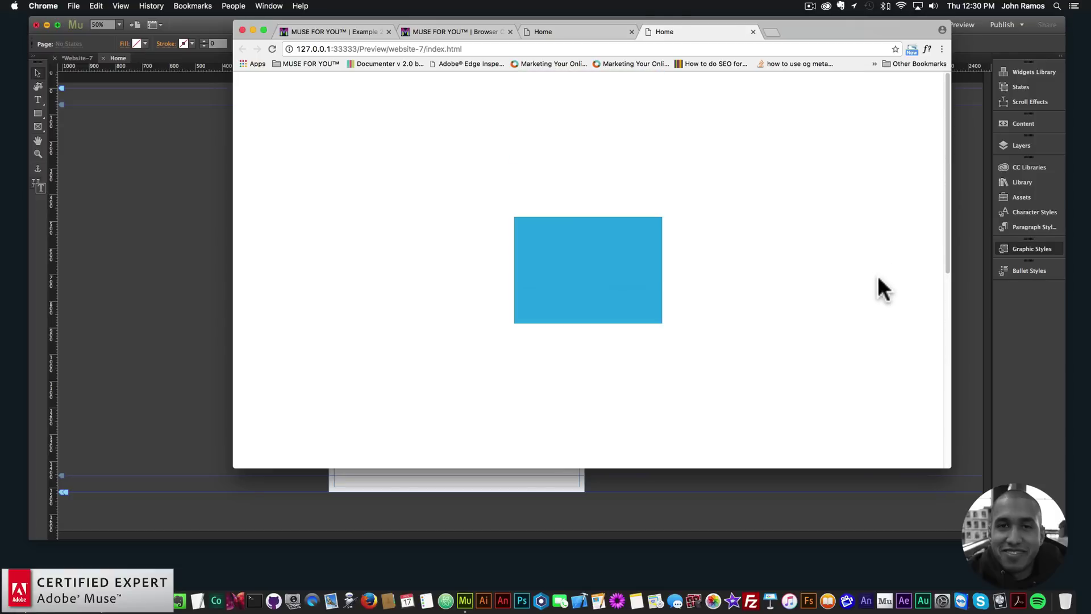
- Back in Adobe Muse, enable Fixed In Center in the Browser Centering widget's options
{"action": "left_click", "coordinate": [141, 168]}
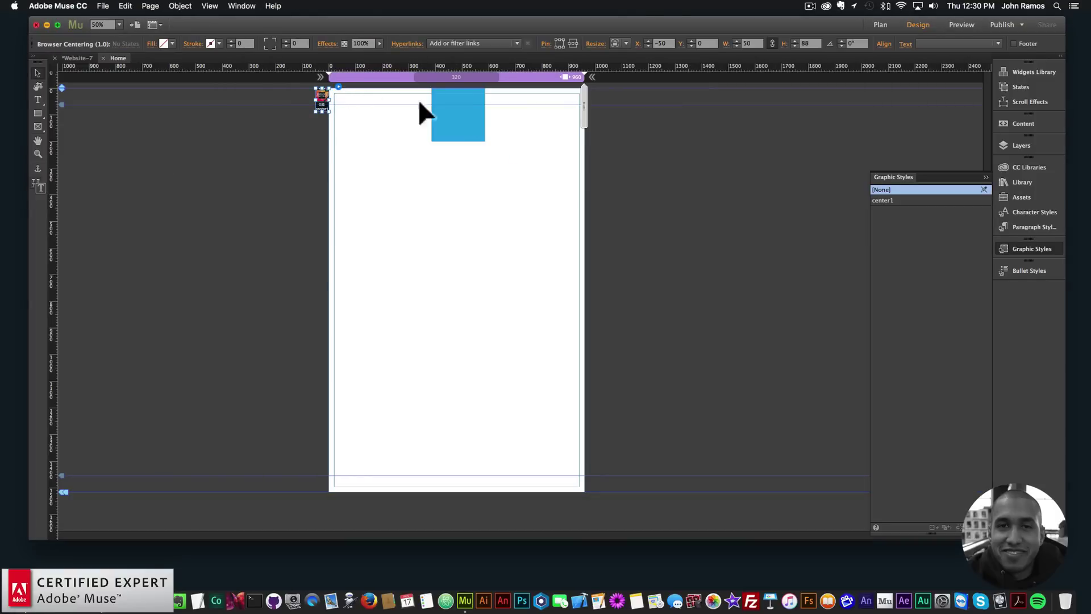
{"action": "left_click", "coordinate": [456, 108]}
{"action": "left_click", "coordinate": [322, 98]}
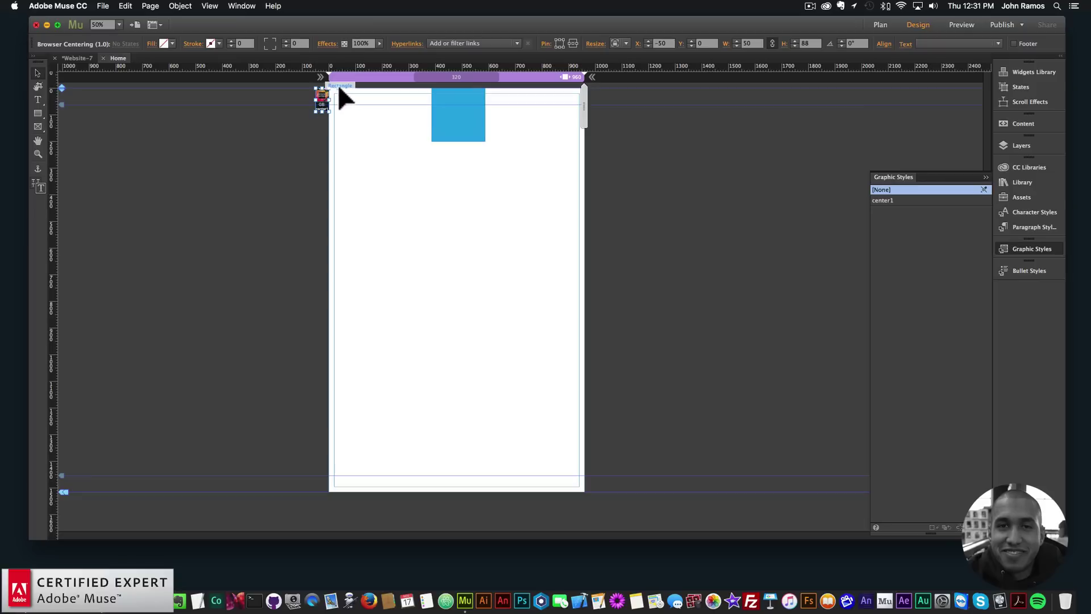
{"action": "left_click", "coordinate": [338, 86]}
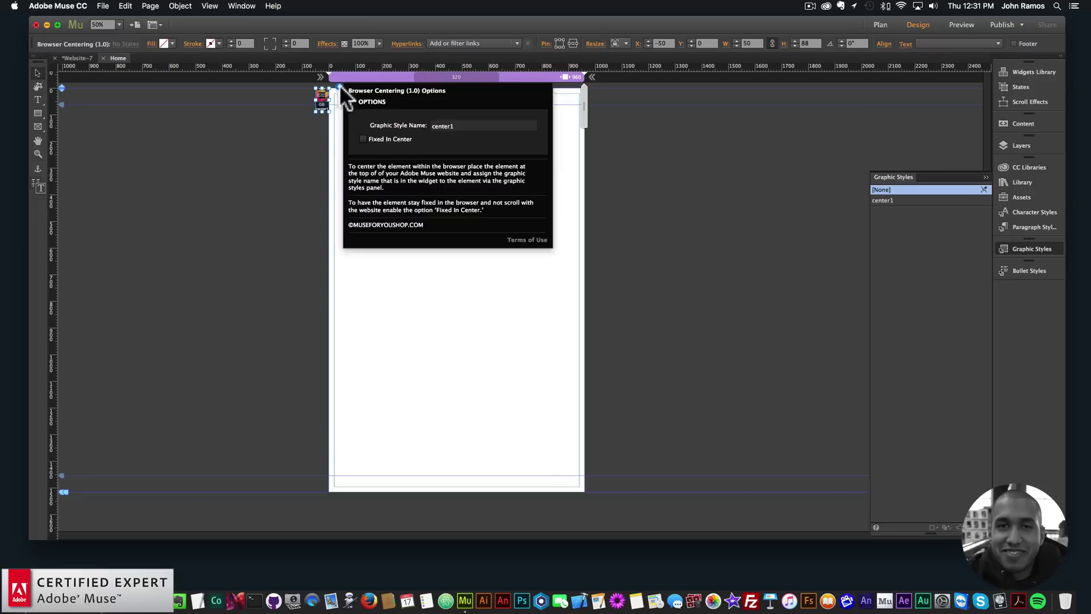
{"action": "left_click", "coordinate": [363, 139]}
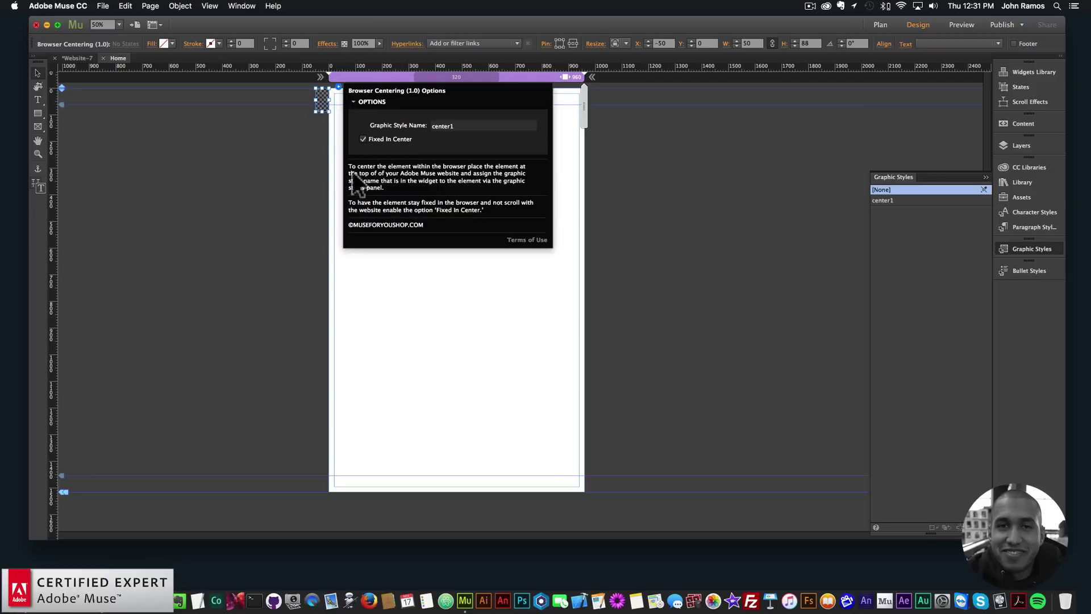
{"action": "left_click", "coordinate": [231, 179]}
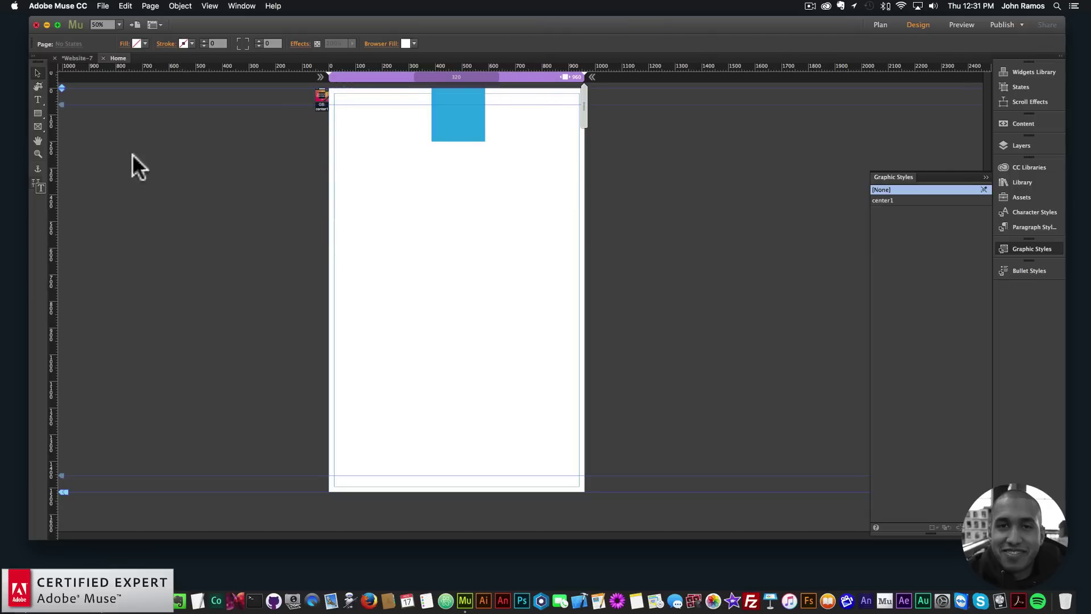
- Preview the page in the browser again, scroll to check the square's fixed centering, and return to Adobe Muse
{"action": "left_click", "coordinate": [103, 6]}
{"action": "left_click", "coordinate": [131, 175]}
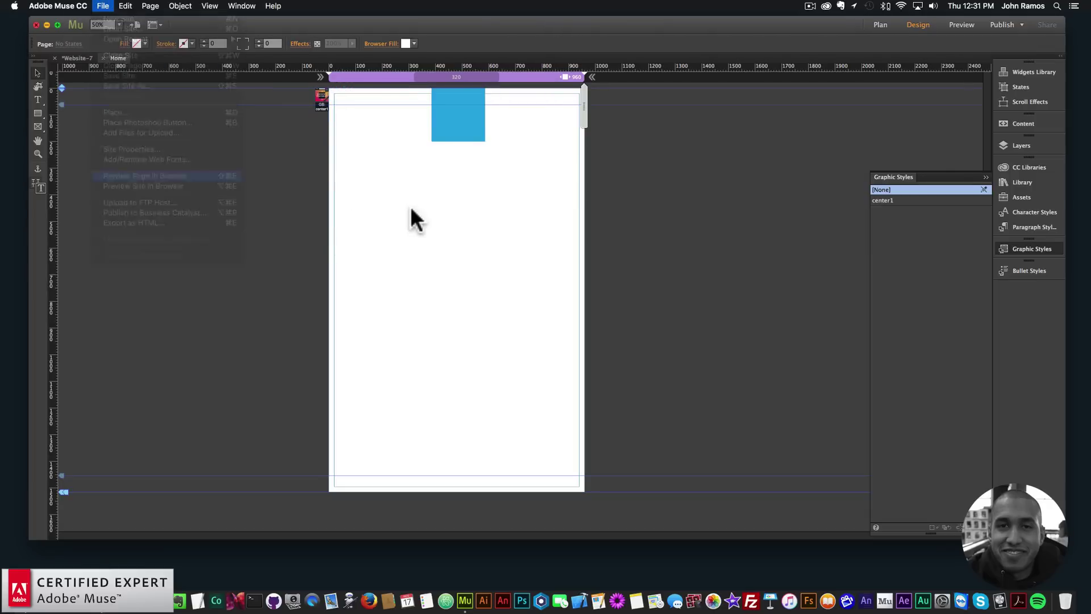
{"action": "scroll", "coordinate": [644, 268], "scroll_direction": "up", "scroll_amount": 10}
{"action": "scroll", "coordinate": [645, 266], "scroll_direction": "down", "scroll_amount": 10}
{"action": "scroll", "coordinate": [646, 266], "scroll_direction": "up", "scroll_amount": 5}
{"action": "scroll", "coordinate": [646, 265], "scroll_direction": "down", "scroll_amount": 10}
{"action": "scroll", "coordinate": [645, 265], "scroll_direction": "up", "scroll_amount": 5}
{"action": "scroll", "coordinate": [645, 265], "scroll_direction": "down", "scroll_amount": 5}
{"action": "scroll", "coordinate": [645, 264], "scroll_direction": "up", "scroll_amount": 5}
{"action": "scroll", "coordinate": [646, 264], "scroll_direction": "down", "scroll_amount": 5}
{"action": "left_click", "coordinate": [169, 212]}
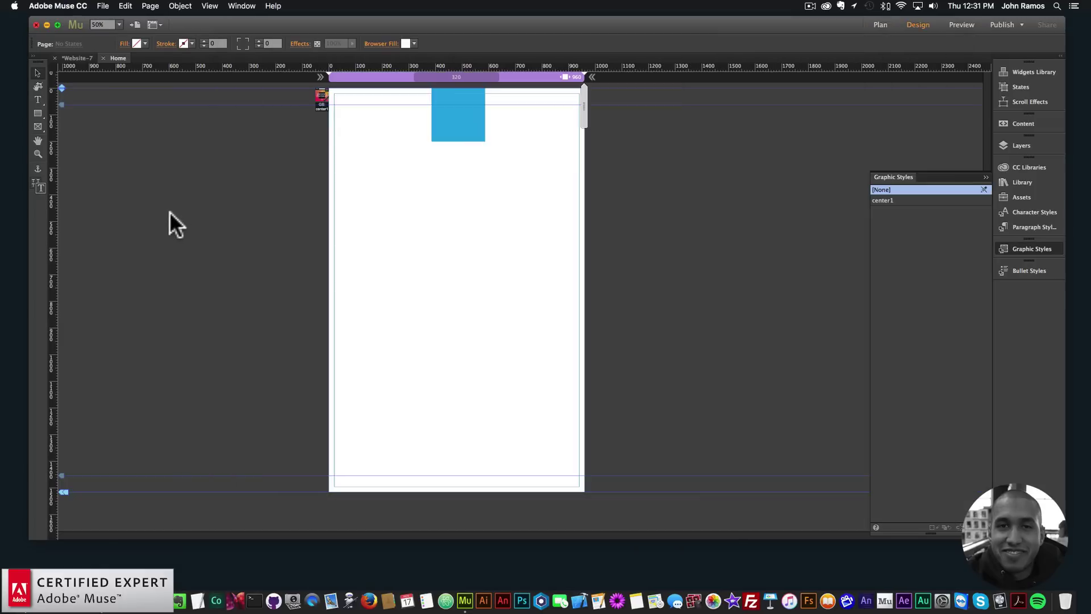
- Delete the blue square, then find the FSC - With Overlay widget in the library and place it against the page's left edge
{"action": "left_click", "coordinate": [479, 122]}
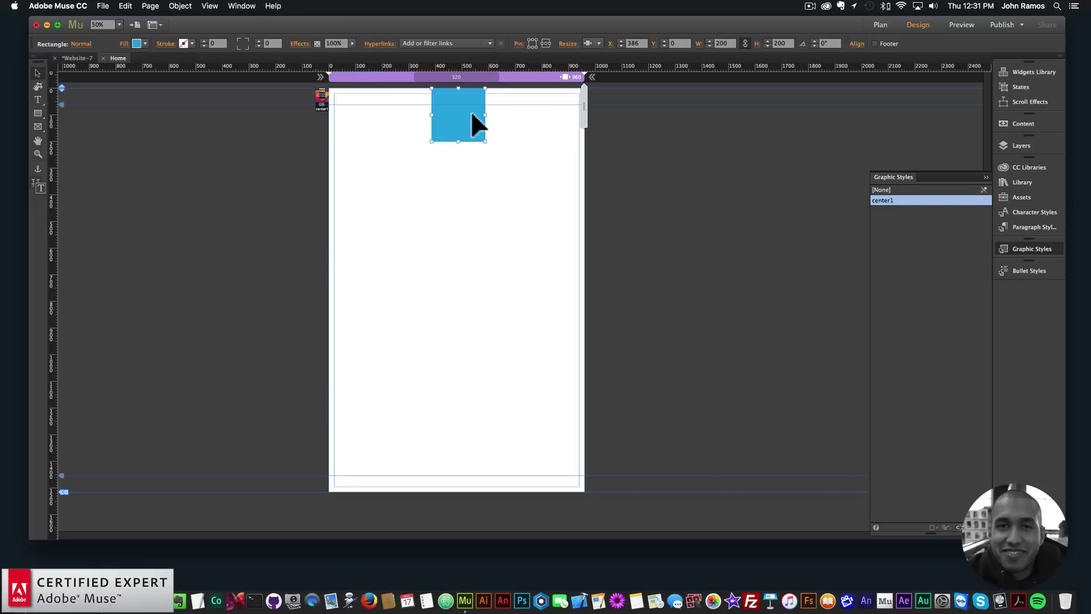
{"action": "key", "text": "BackSpace"}
{"action": "left_click", "coordinate": [1022, 182]}
{"action": "type", "text": "f"}
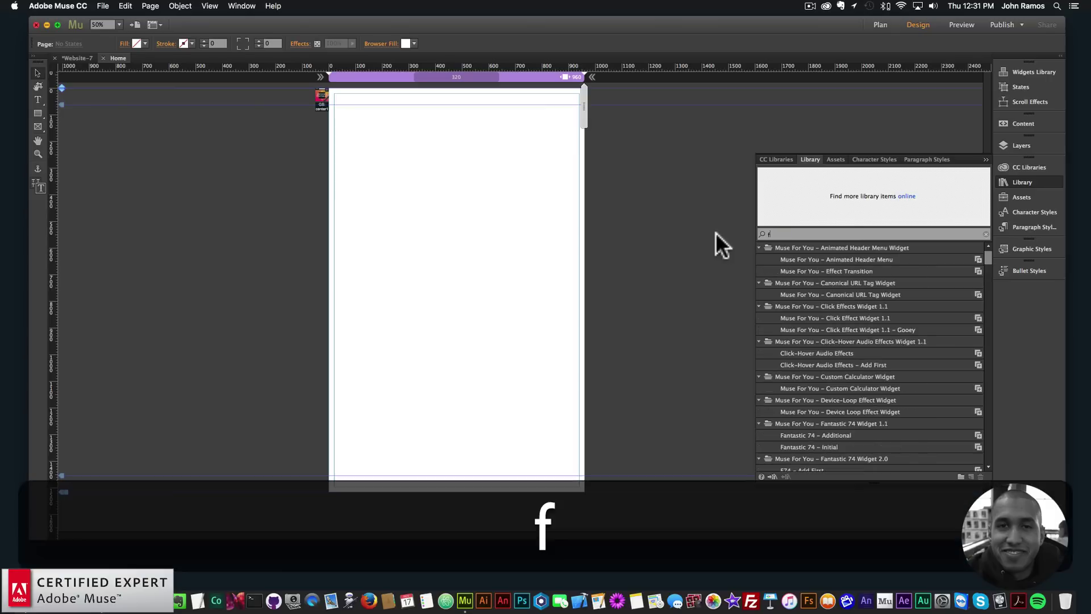
{"action": "type", "text": "sc"}
{"action": "left_click", "coordinate": [804, 294]}
{"action": "left_click_drag", "start_coordinate": [806, 294], "coordinate": [321, 125]}
{"action": "left_click", "coordinate": [321, 124]}
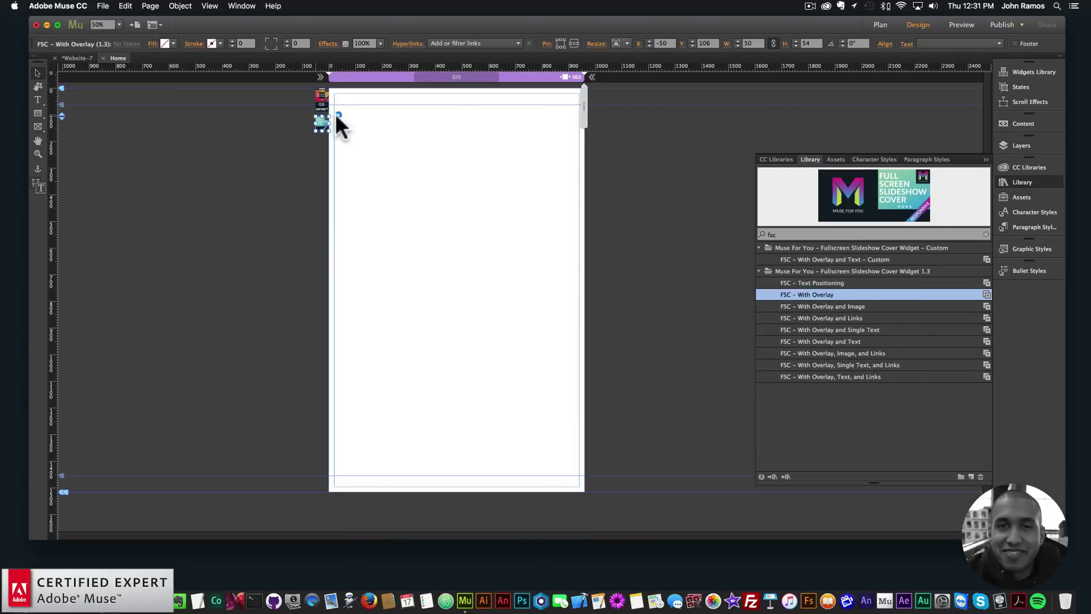
{"action": "left_click", "coordinate": [338, 114]}
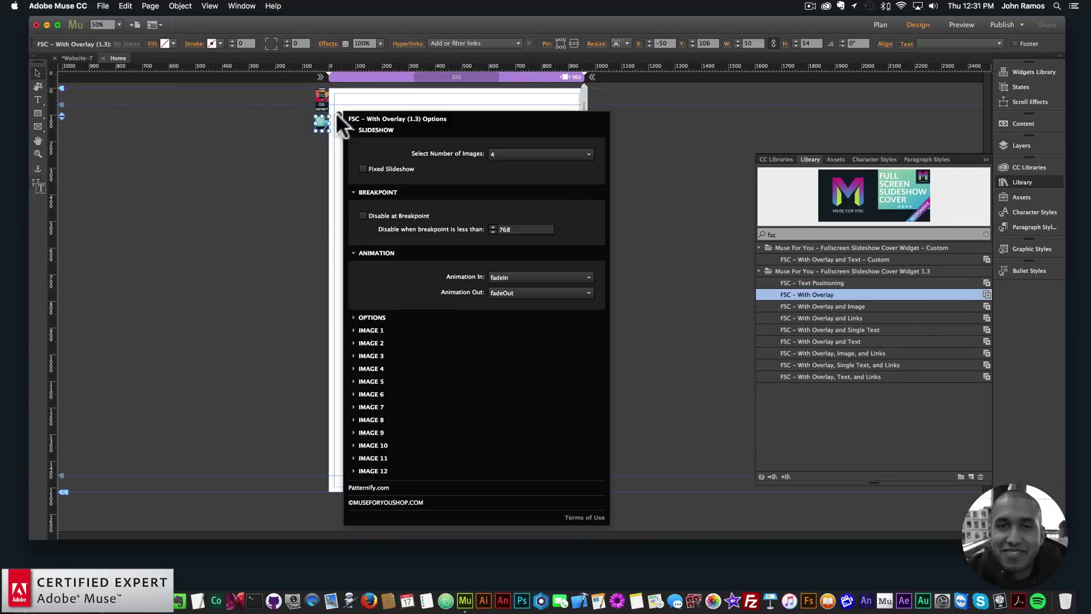
{"action": "left_click", "coordinate": [373, 331]}
{"action": "left_click", "coordinate": [498, 354]}
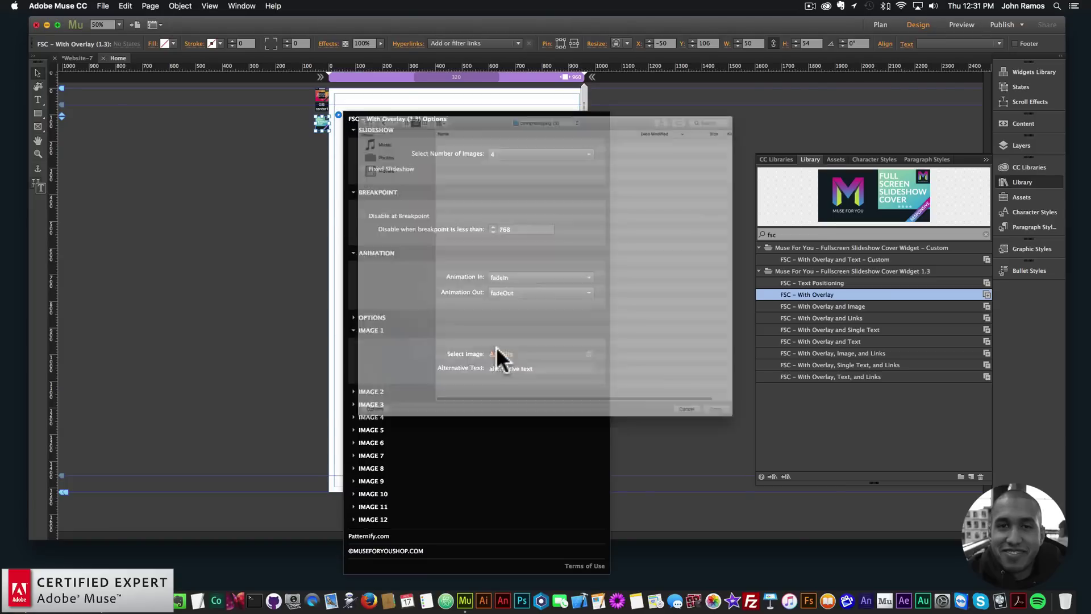
{"action": "left_click", "coordinate": [342, 57]}
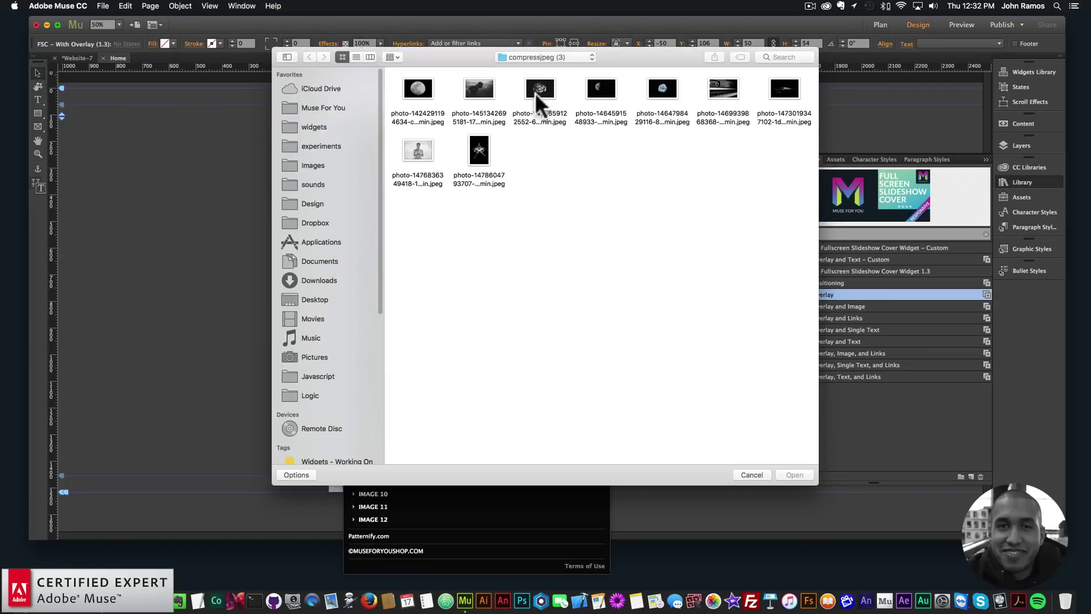
{"action": "double_click", "coordinate": [540, 90]}
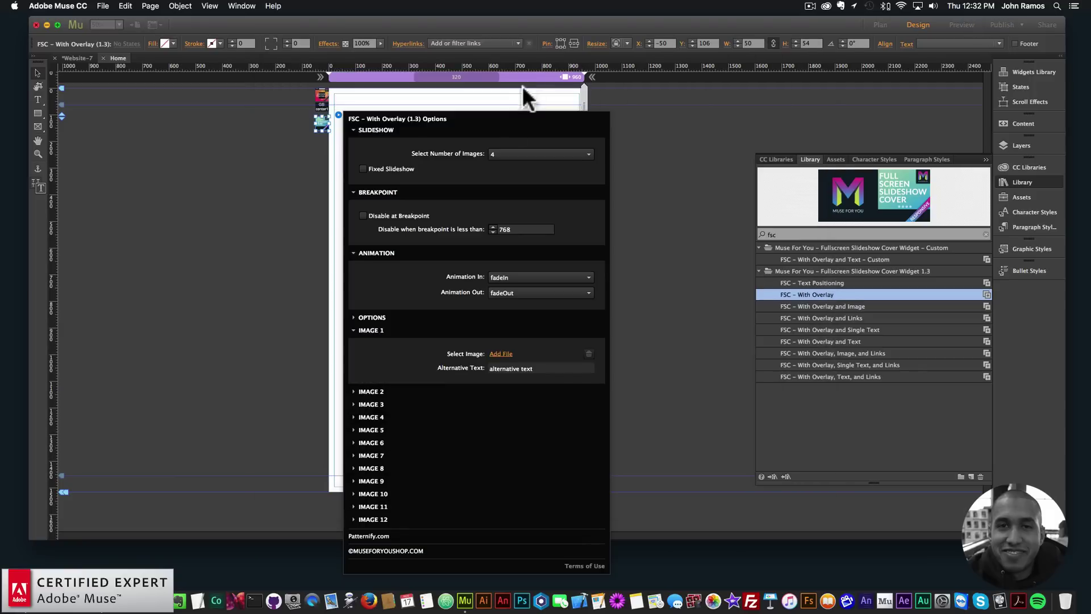
{"action": "left_click", "coordinate": [366, 392]}
{"action": "left_click", "coordinate": [504, 381]}
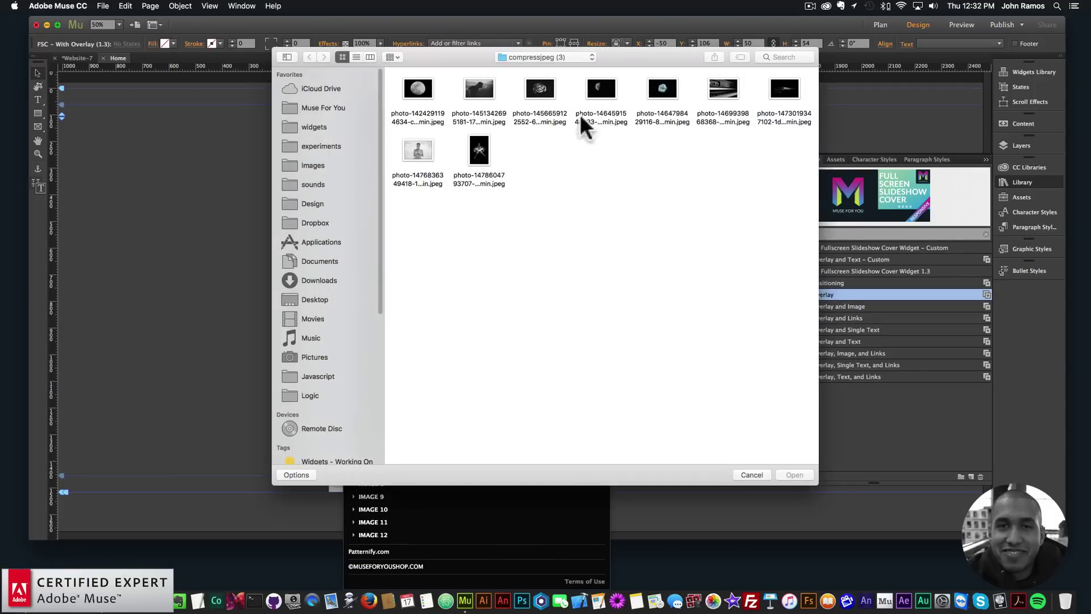
{"action": "double_click", "coordinate": [724, 91]}
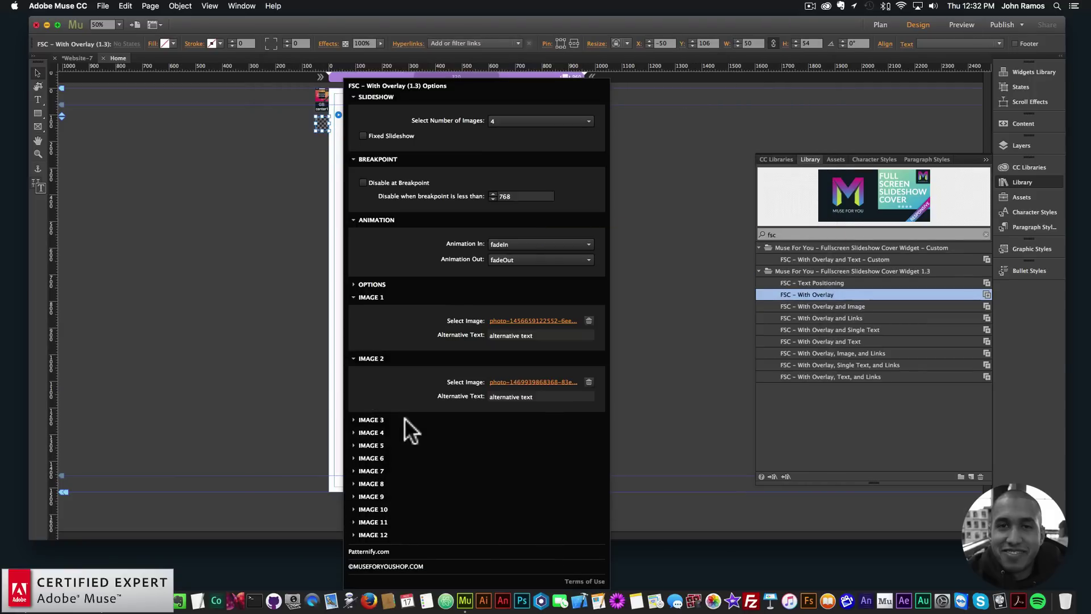
{"action": "left_click", "coordinate": [507, 394]}
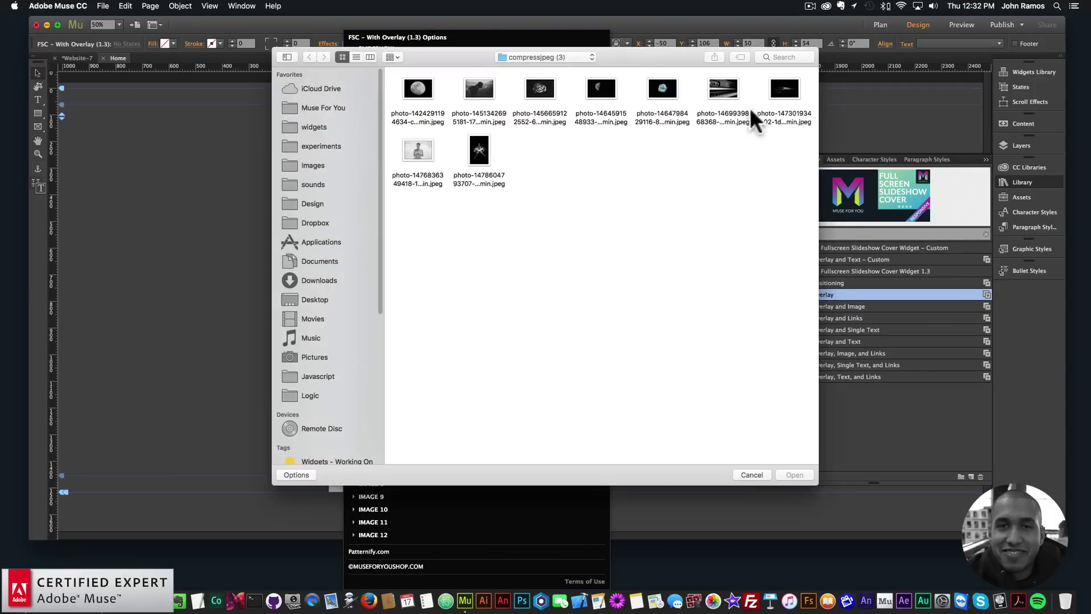
{"action": "double_click", "coordinate": [422, 144]}
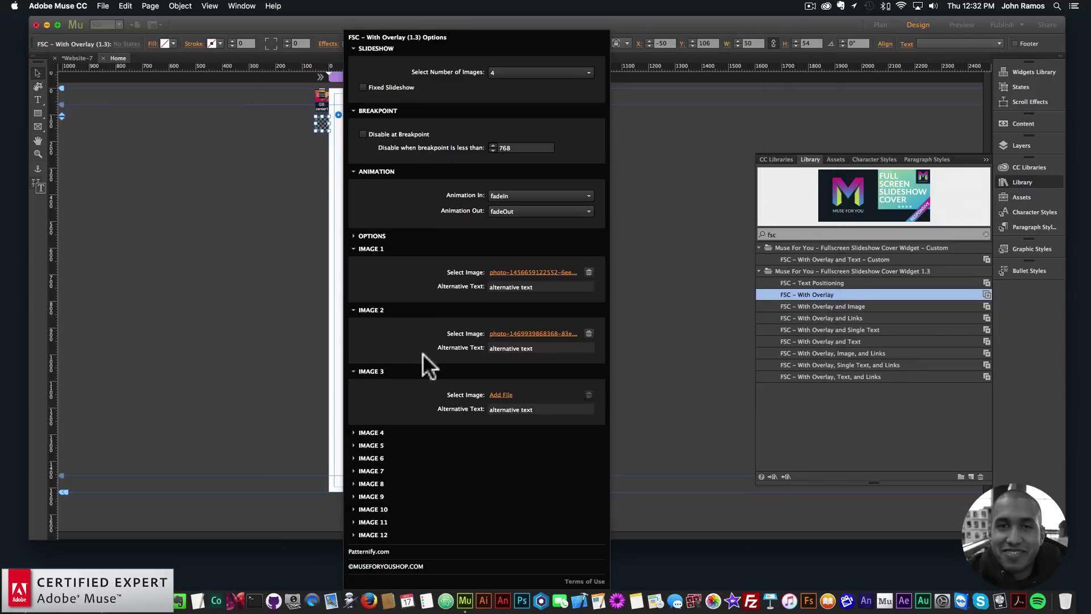
{"action": "left_click", "coordinate": [383, 431]}
{"action": "left_click", "coordinate": [499, 456]}
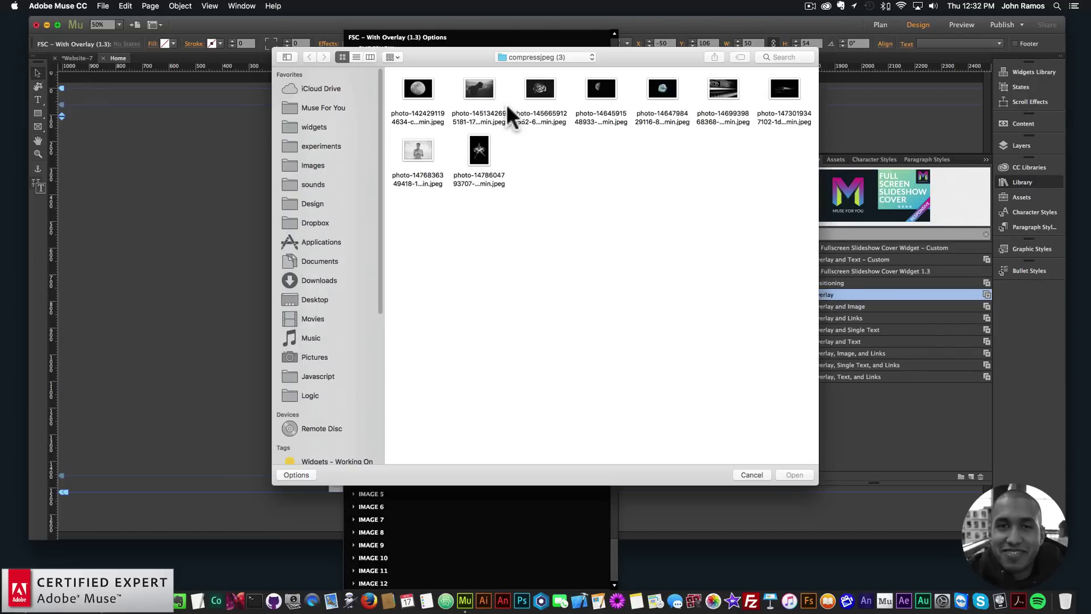
{"action": "double_click", "coordinate": [480, 89]}
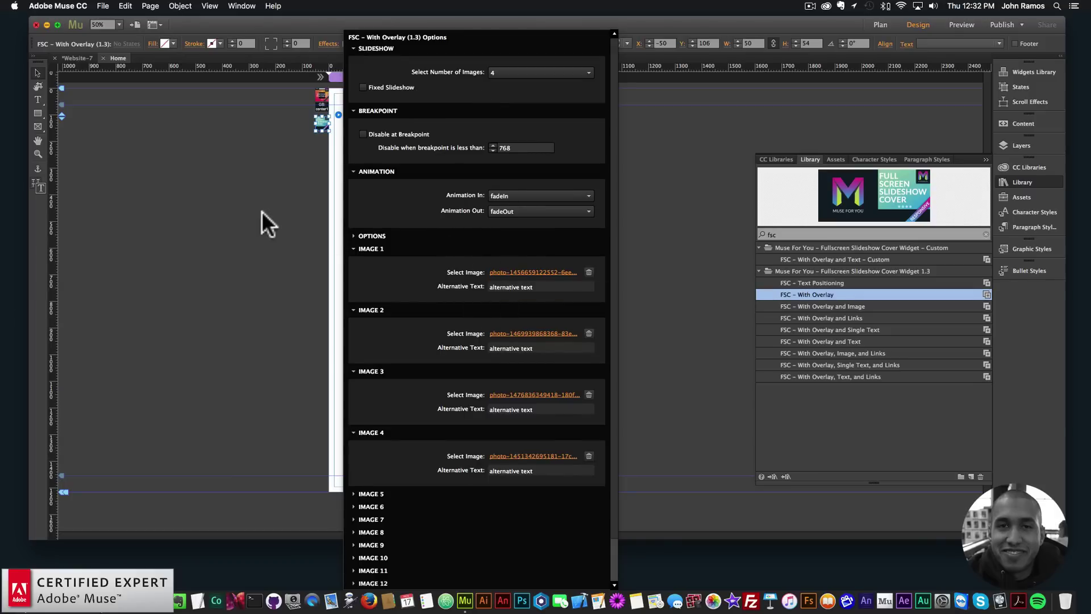
{"action": "left_click", "coordinate": [260, 193]}
- Preview the page in the browser to check the fullscreen slideshow, and return to Adobe Muse
{"action": "left_click", "coordinate": [103, 6]}
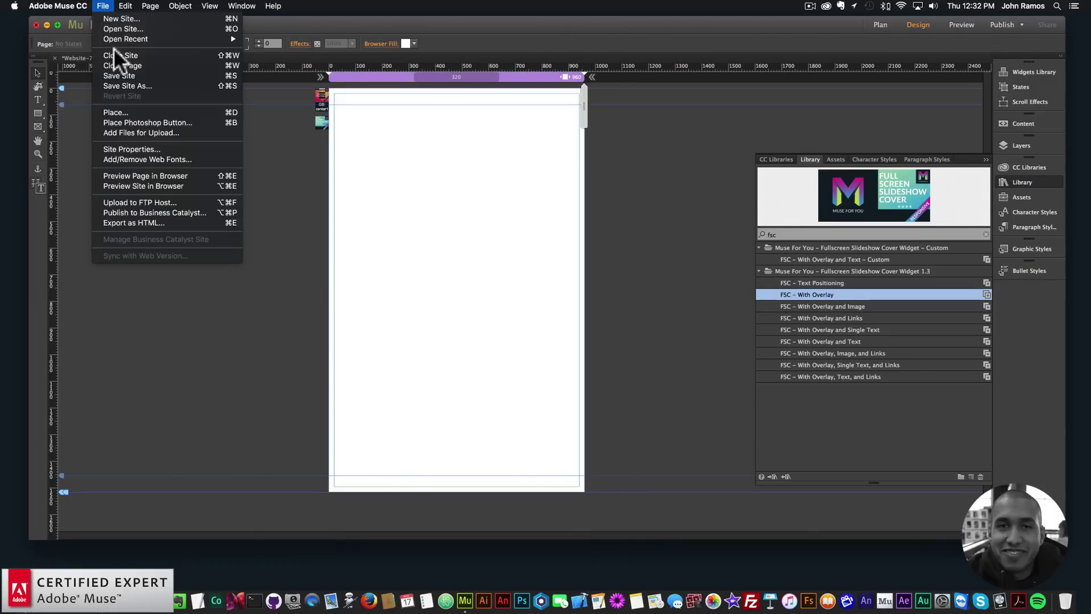
{"action": "left_click", "coordinate": [135, 174]}
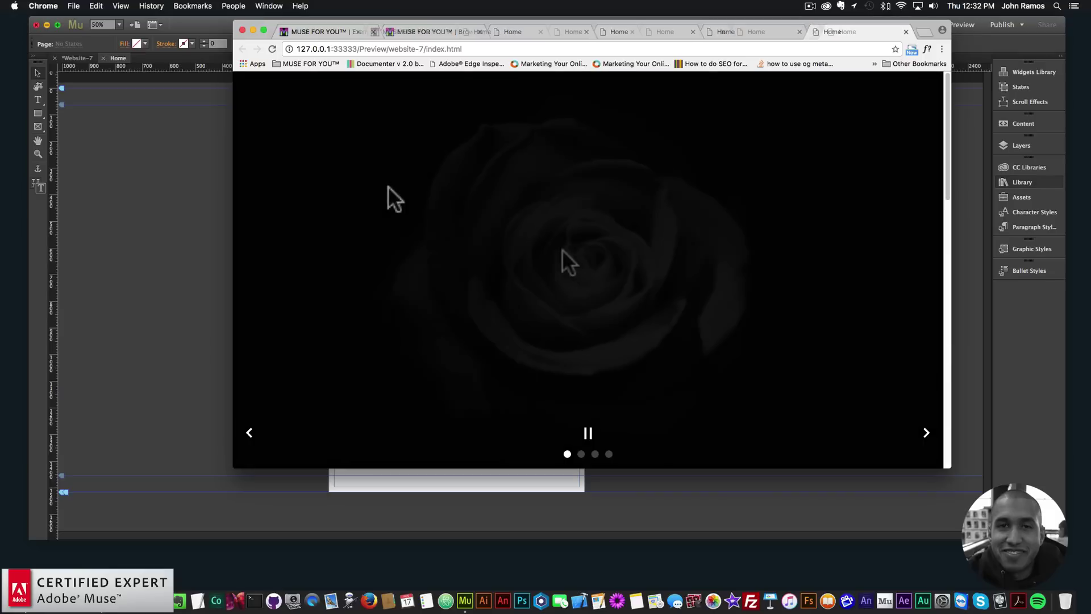
{"action": "left_click", "coordinate": [208, 201]}
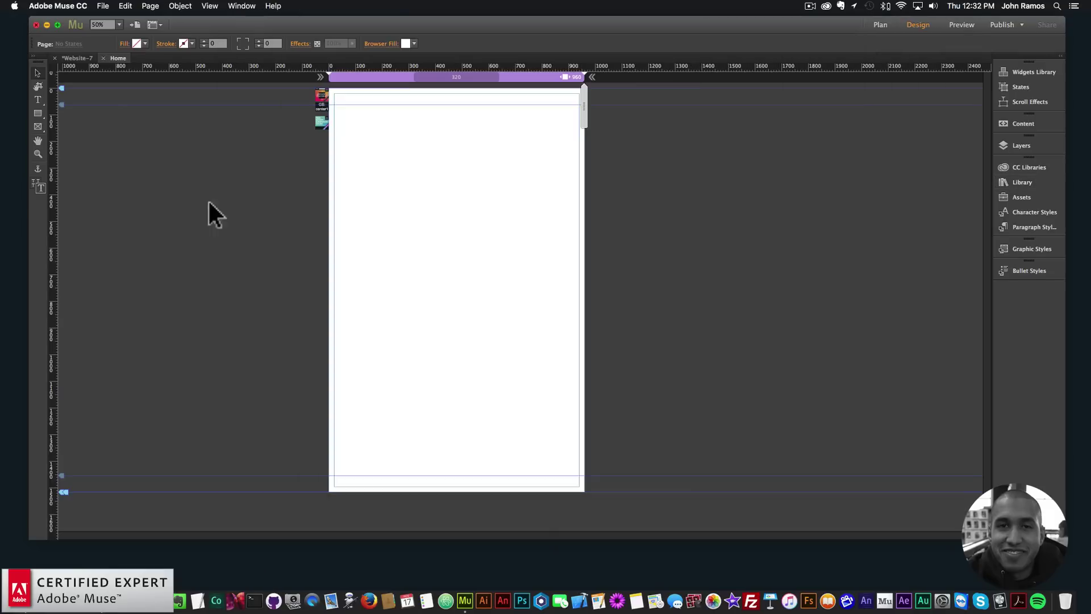
- Draw a square of about 212 × 212 px in the upper part of the page and fill it with light blue
{"action": "left_click", "coordinate": [38, 113]}
{"action": "left_click_drag", "start_coordinate": [423, 116], "coordinate": [479, 173]}
{"action": "left_click", "coordinate": [136, 44]}
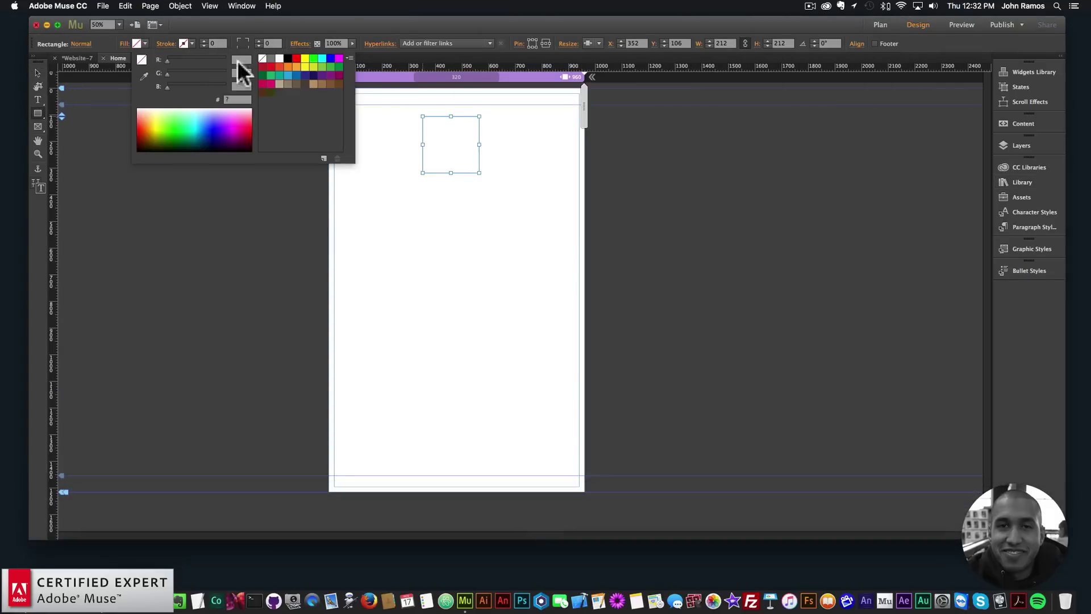
{"action": "left_click", "coordinate": [285, 75]}
- Move the blue square up to the page's top edge and apply the center1 graphic style to it
{"action": "left_click", "coordinate": [37, 72]}
{"action": "left_click_drag", "start_coordinate": [444, 136], "coordinate": [458, 107]}
{"action": "left_click", "coordinate": [1037, 246]}
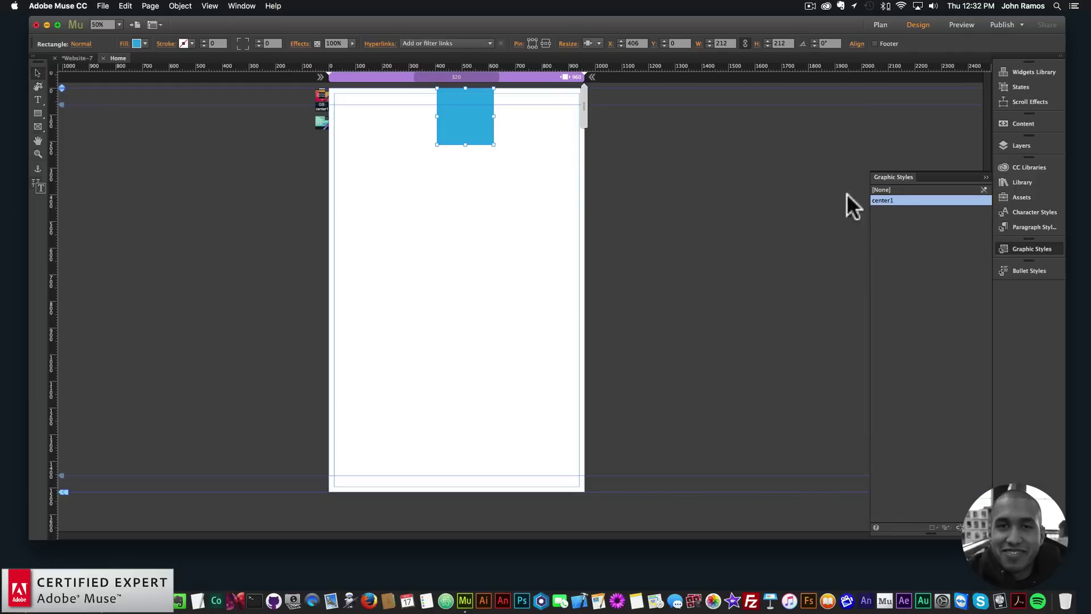
{"action": "left_click", "coordinate": [533, 200]}
- Preview the page in the browser, resize the window to check the square's centering over the slideshow, and return to Adobe Muse
{"action": "left_click", "coordinate": [103, 6]}
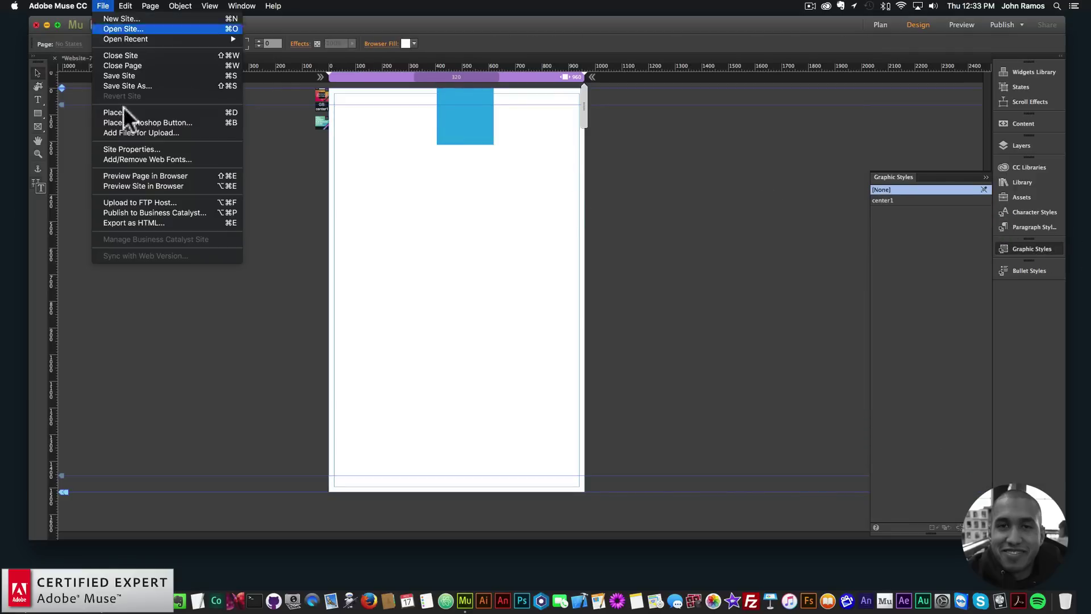
{"action": "left_click", "coordinate": [149, 176]}
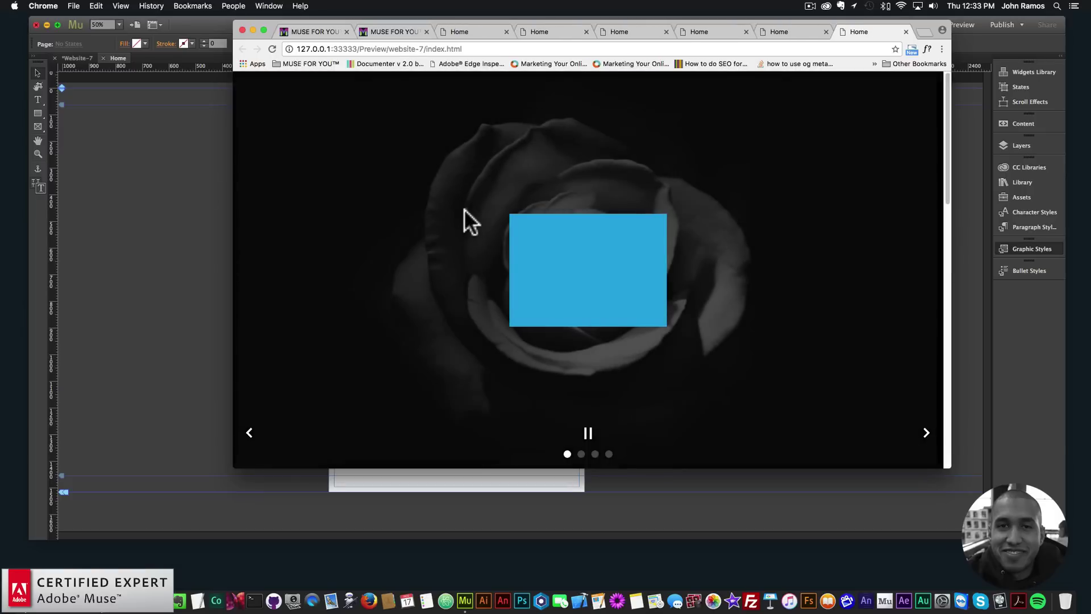
{"action": "mouse_move", "coordinate": [949, 466]}
{"action": "left_mouse_down"}
{"action": "mouse_move", "coordinate": [662, 365]}
{"action": "mouse_move", "coordinate": [796, 344]}
{"action": "mouse_move", "coordinate": [913, 439]}
{"action": "mouse_move", "coordinate": [949, 449]}
{"action": "left_mouse_up"}
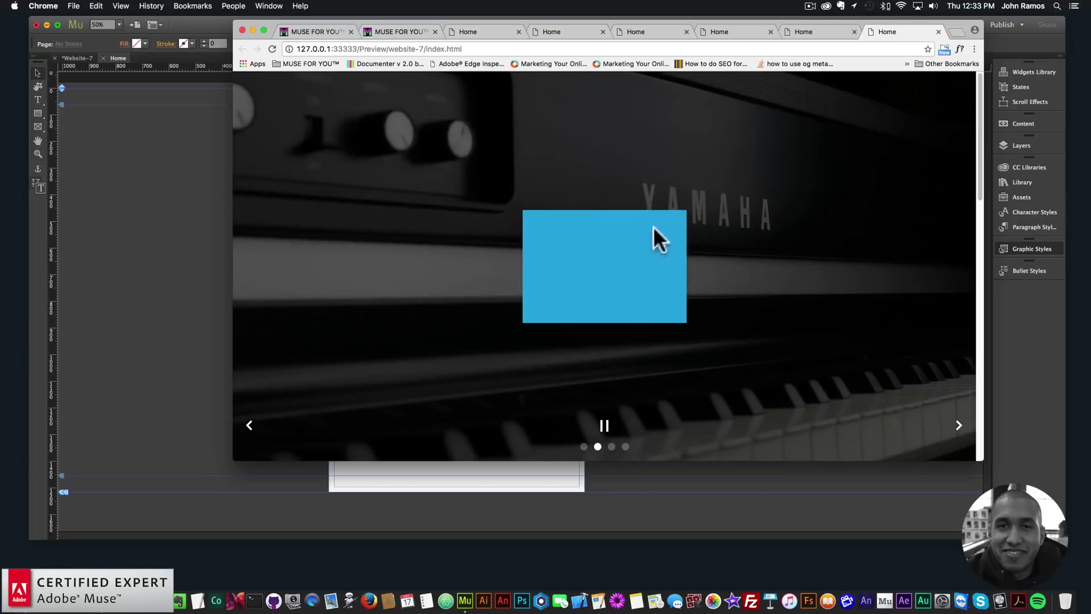
{"action": "left_click", "coordinate": [267, 128]}
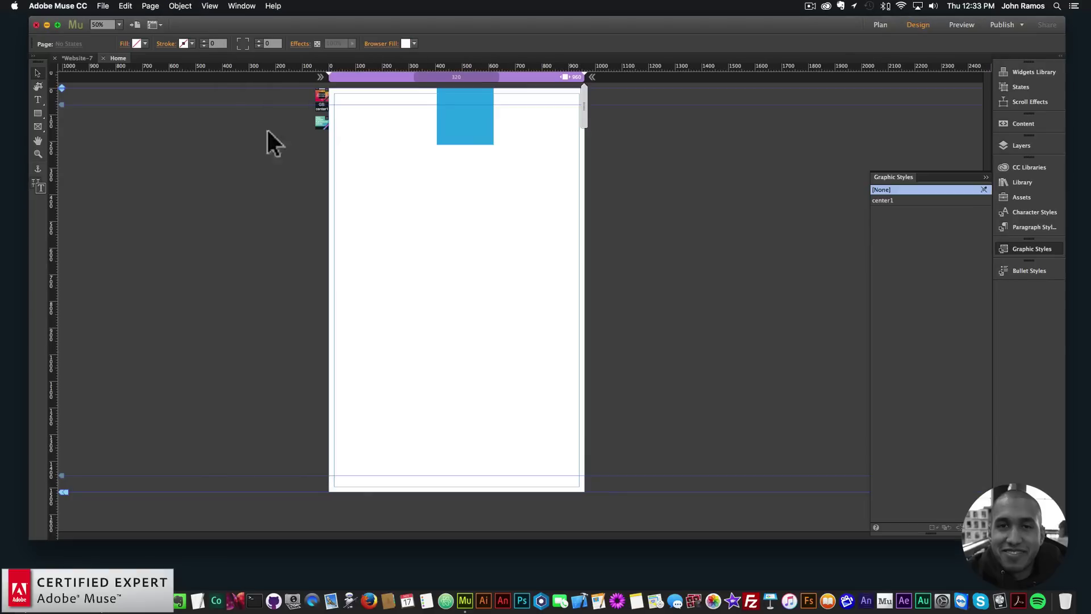
- Disable Fixed In Center in the Browser Centering widget's options and preview the page in the browser
{"action": "left_click", "coordinate": [333, 94]}
{"action": "left_click", "coordinate": [339, 87]}
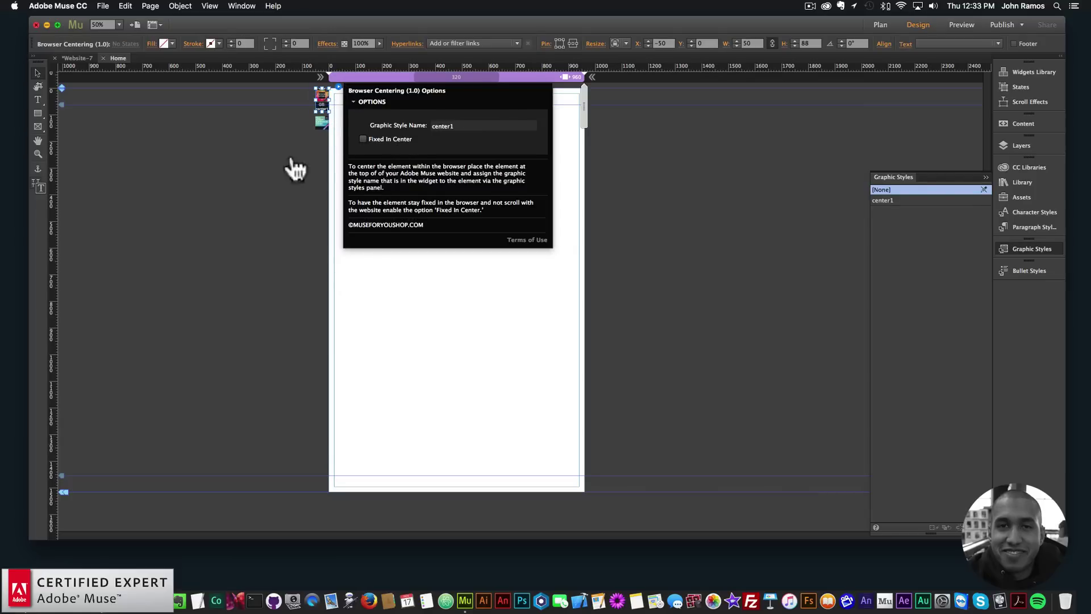
{"action": "left_click", "coordinate": [102, 6]}
{"action": "left_click", "coordinate": [118, 175]}
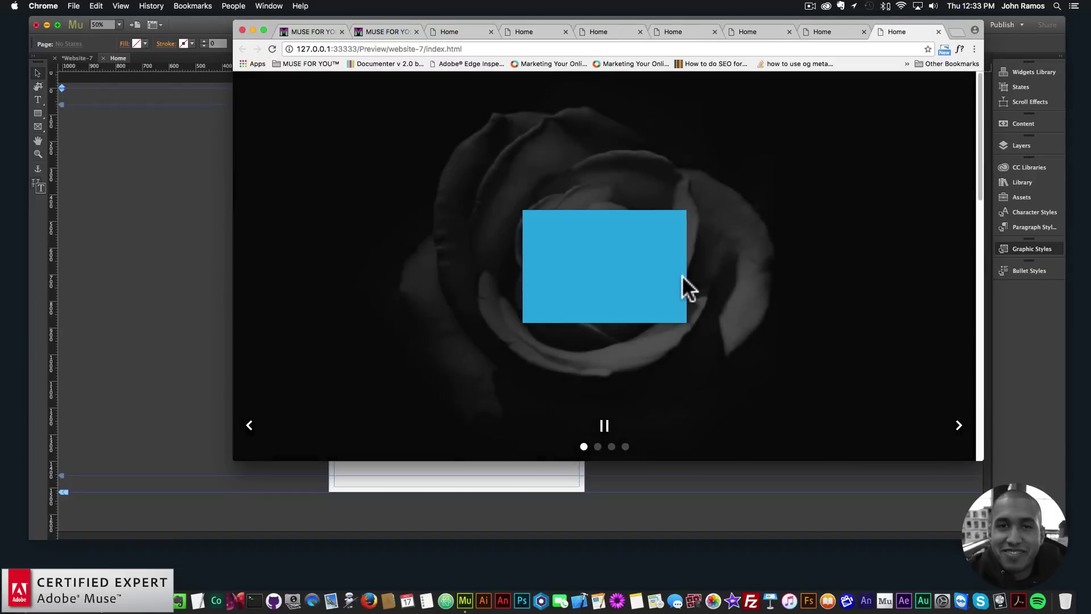
- Scroll the preview and enlarge the browser window to check how the square moves with the slideshow
{"action": "scroll", "coordinate": [682, 275], "scroll_direction": "down", "scroll_amount": 5}
{"action": "scroll", "coordinate": [683, 278], "scroll_direction": "up", "scroll_amount": 3}
{"action": "scroll", "coordinate": [653, 264], "scroll_direction": "up", "scroll_amount": 2}
{"action": "left_click_drag", "start_coordinate": [978, 456], "coordinate": [1029, 477]}
{"action": "scroll", "coordinate": [881, 400], "scroll_direction": "down", "scroll_amount": 3}
{"action": "scroll", "coordinate": [881, 400], "scroll_direction": "up", "scroll_amount": 4}
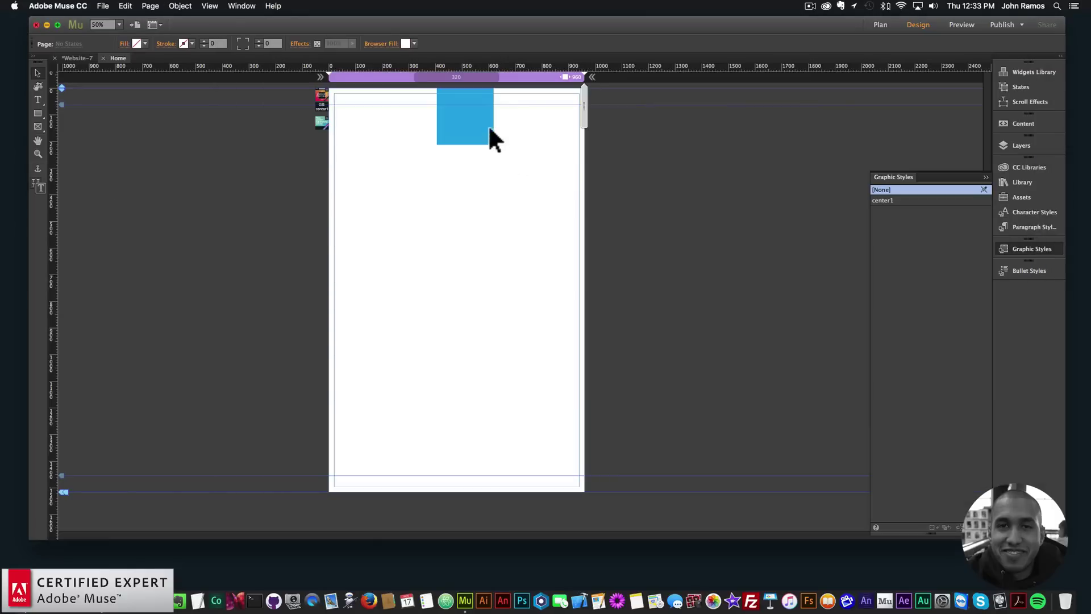
- Delete the blue square and place the Muse For You logo graphic from My Library at the page's top edge
{"action": "key", "text": "Delete"}
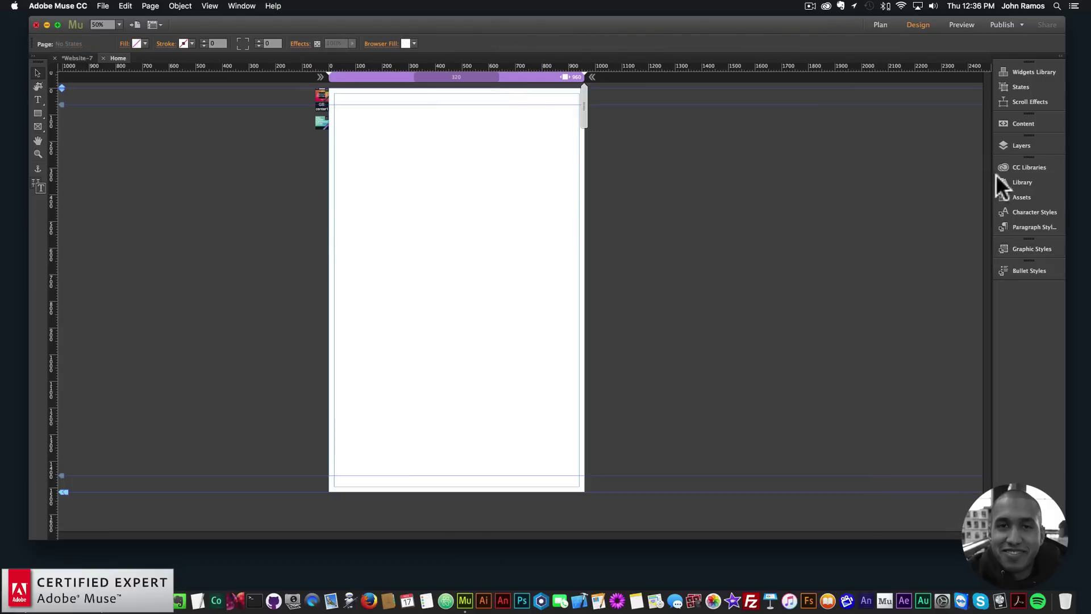
{"action": "left_click", "coordinate": [1012, 167]}
{"action": "left_click_drag", "start_coordinate": [908, 258], "coordinate": [466, 117]}
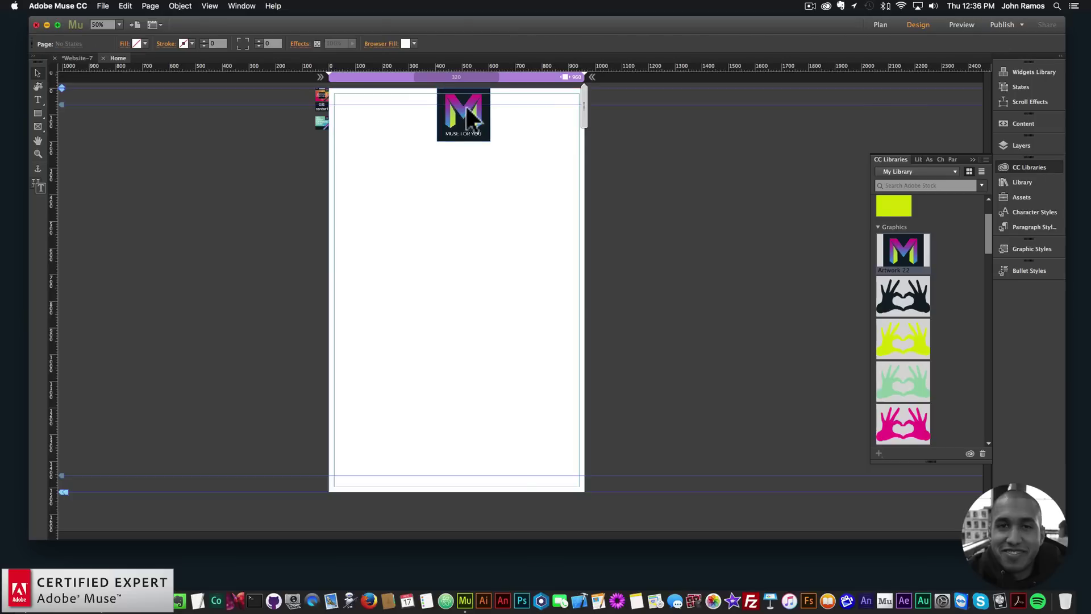
- Apply the center1 graphic style to the logo and set its fill to none
{"action": "left_click", "coordinate": [1027, 249]}
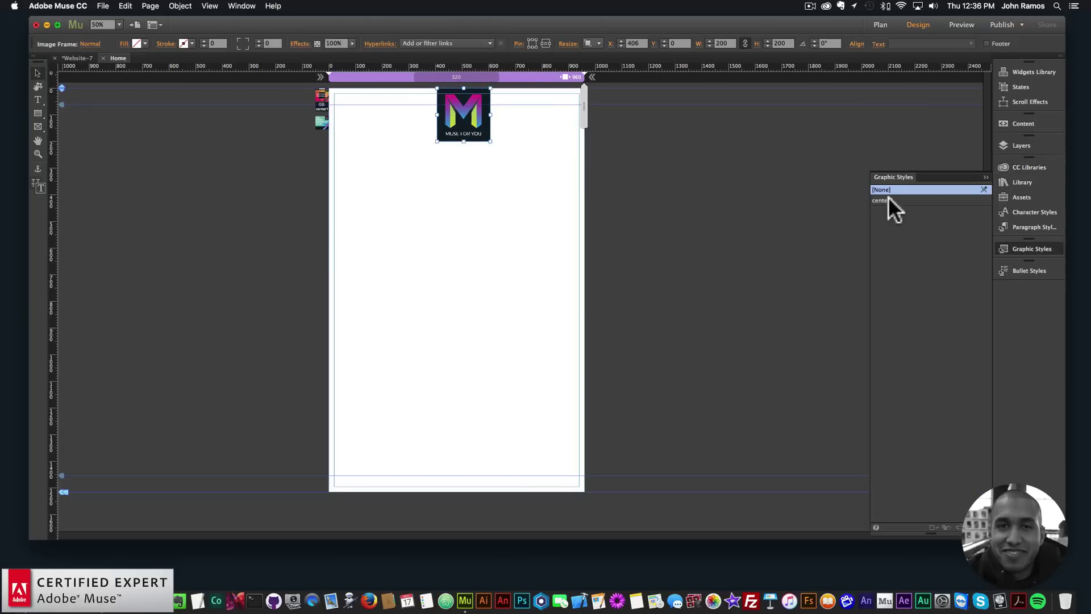
{"action": "left_click", "coordinate": [536, 204]}
{"action": "left_click", "coordinate": [103, 6]}
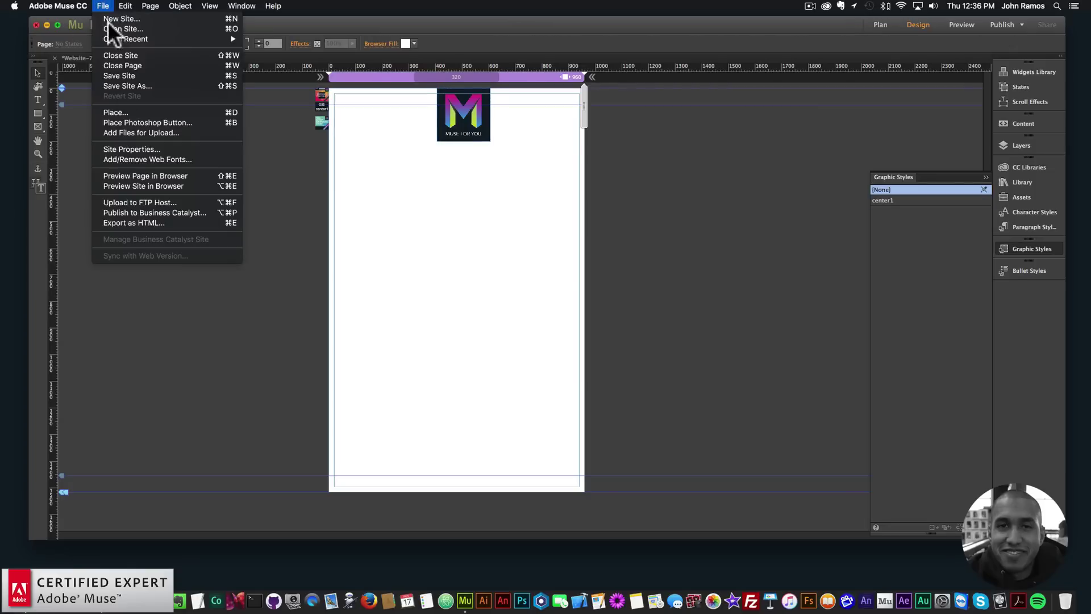
{"action": "key", "text": "Escape"}
{"action": "left_click", "coordinate": [483, 122]}
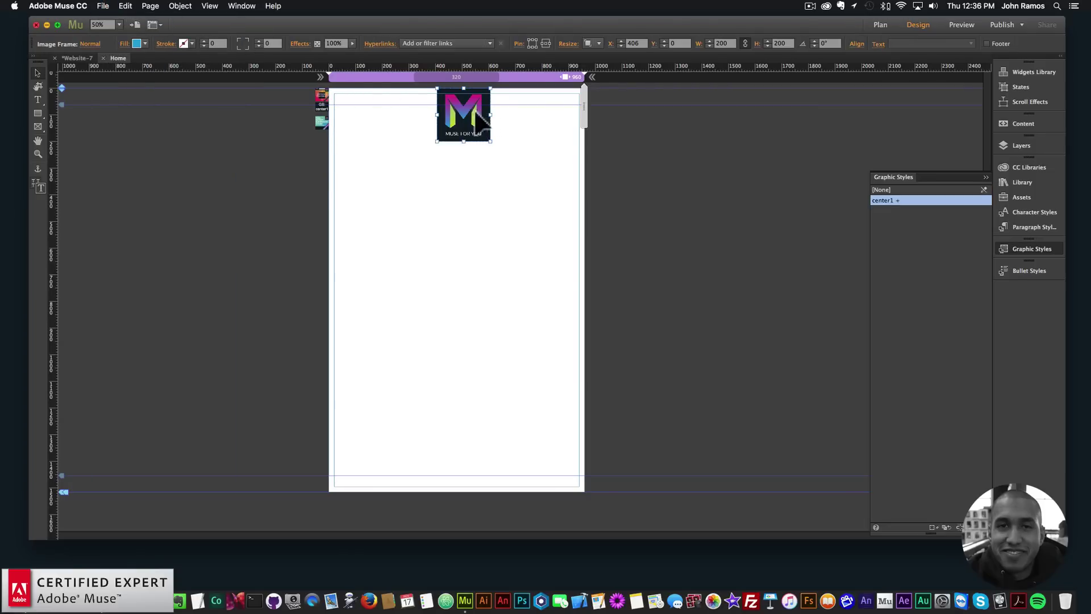
{"action": "left_click", "coordinate": [135, 44]}
{"action": "left_click", "coordinate": [263, 58]}
{"action": "left_click", "coordinate": [146, 44]}
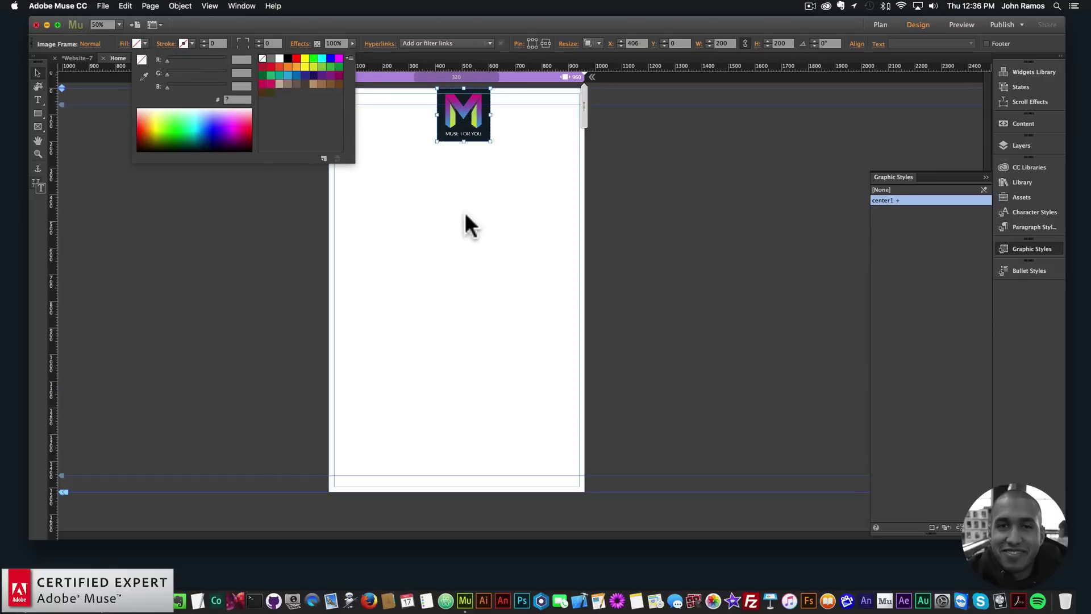
- Preview the page in the browser to check the logo's centering over the slideshow
{"action": "left_click", "coordinate": [103, 5]}
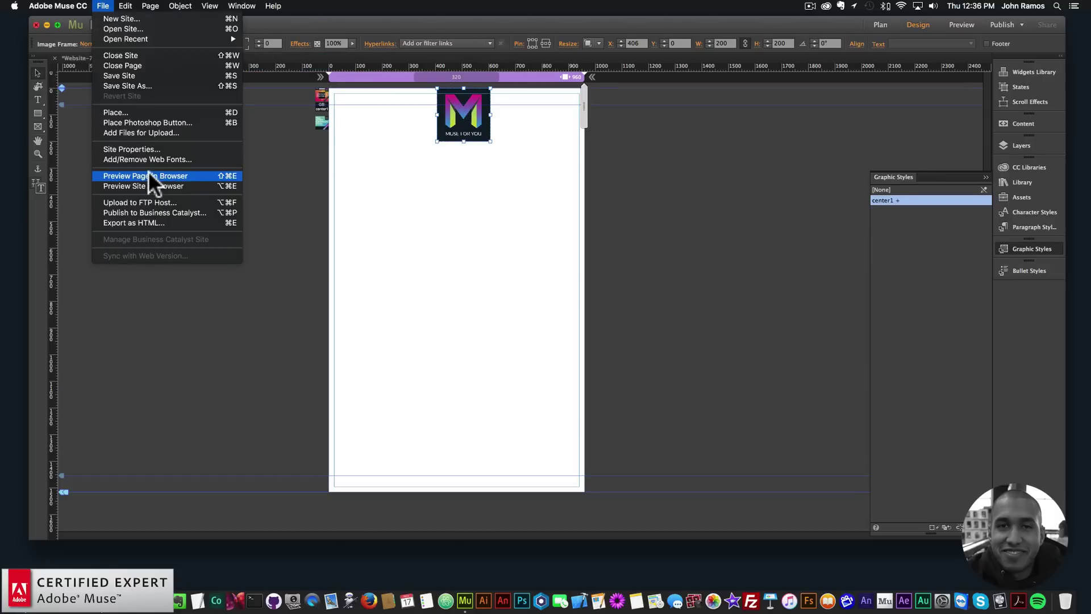
{"action": "left_click", "coordinate": [148, 171]}
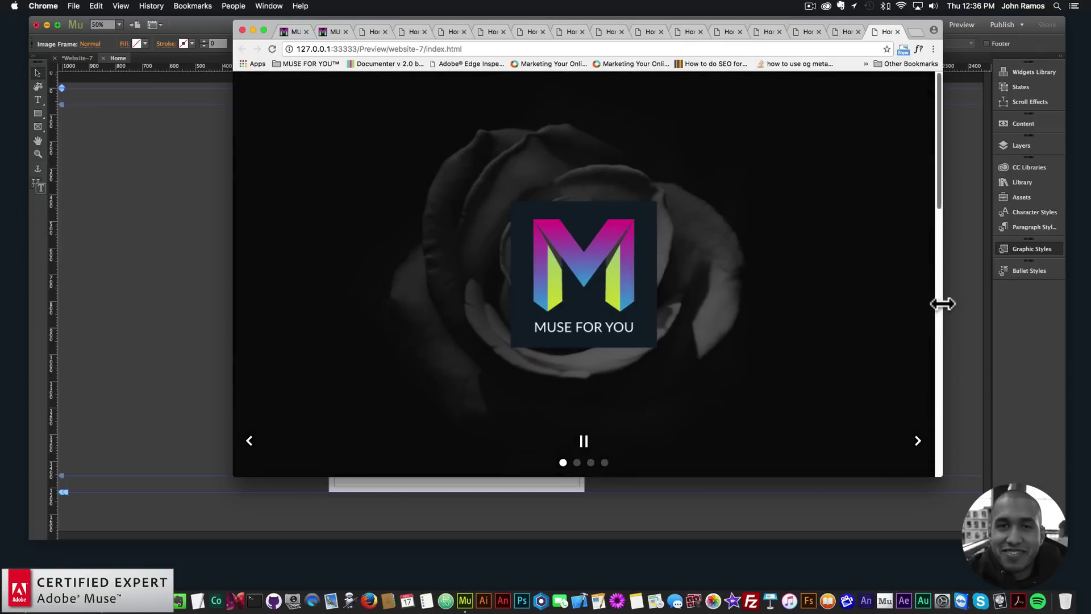
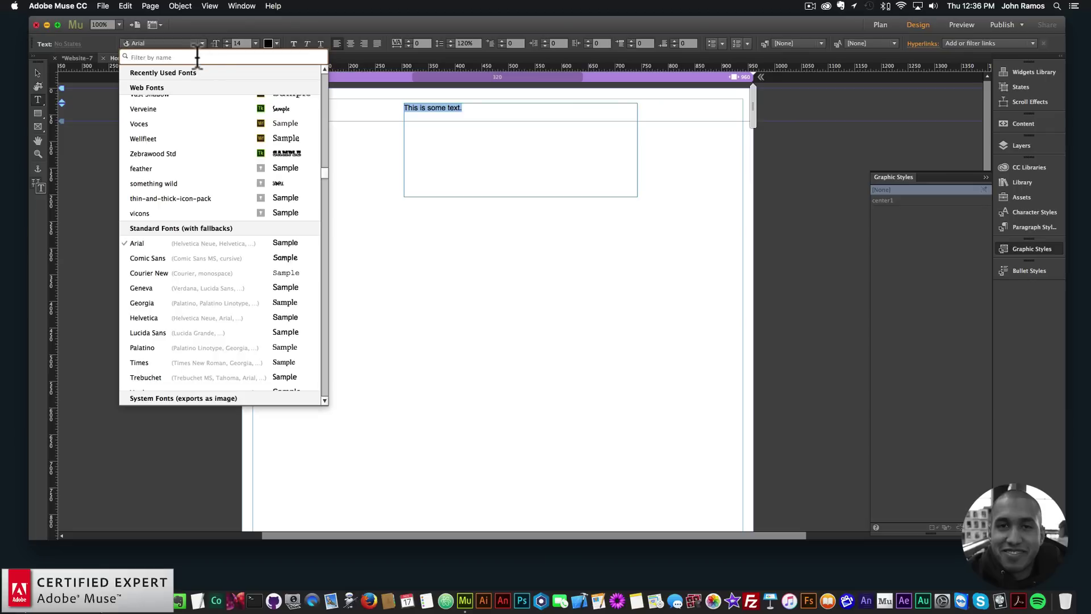
- Set the font of the selected "This is some text." to Lato
{"action": "type", "text": "lato"}
{"action": "left_click", "coordinate": [183, 86]}
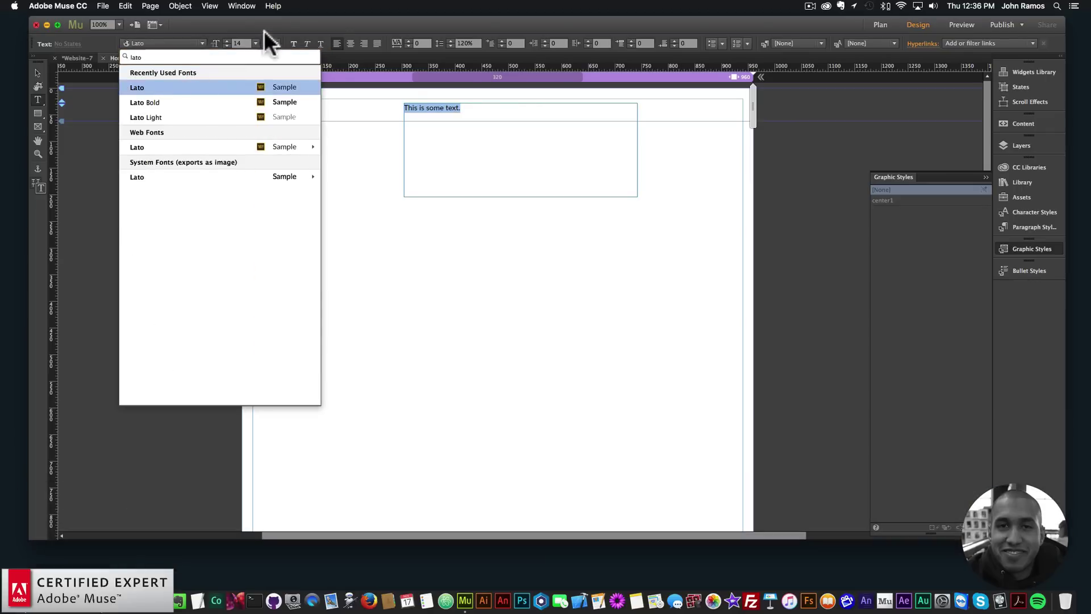
- Set the selected "This is some text." to size 36 and center-align it
{"action": "left_click", "coordinate": [255, 43]}
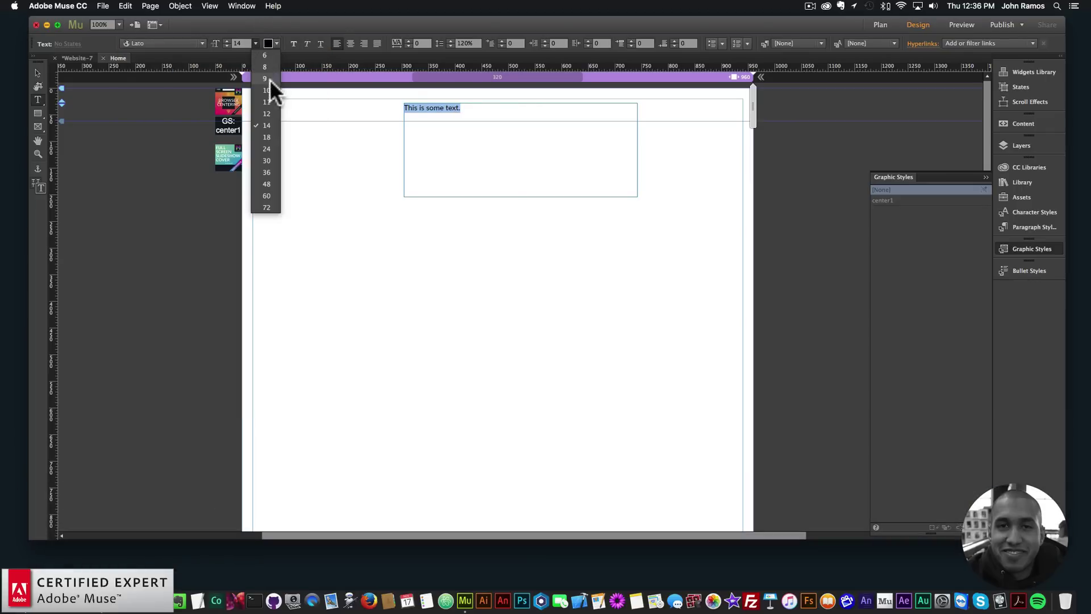
{"action": "left_click", "coordinate": [266, 171]}
{"action": "left_click", "coordinate": [351, 44]}
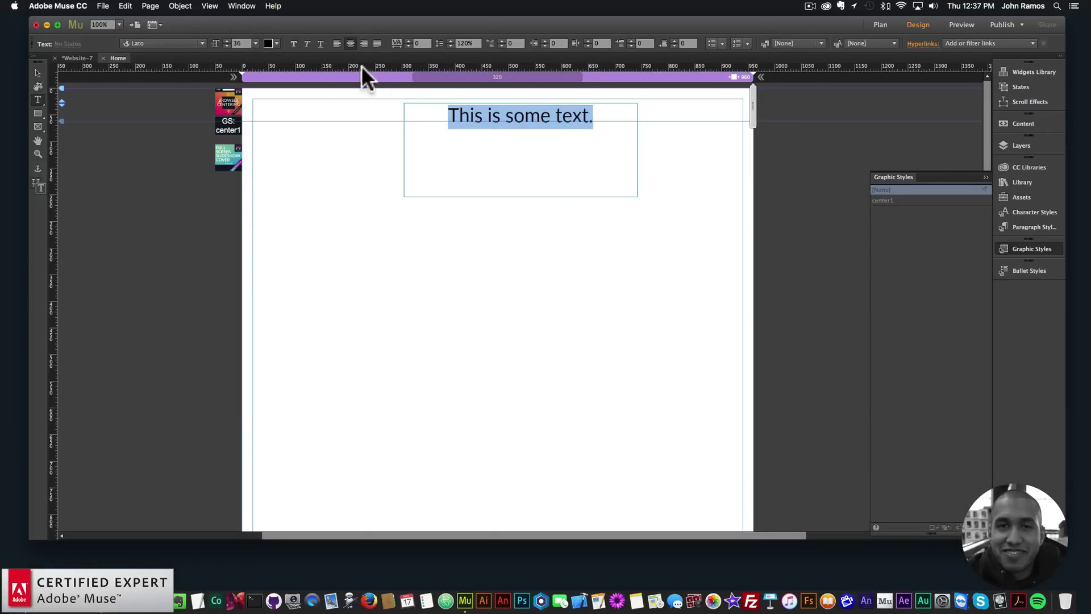
{"action": "left_click", "coordinate": [256, 41]}
{"action": "left_click", "coordinate": [275, 43]}
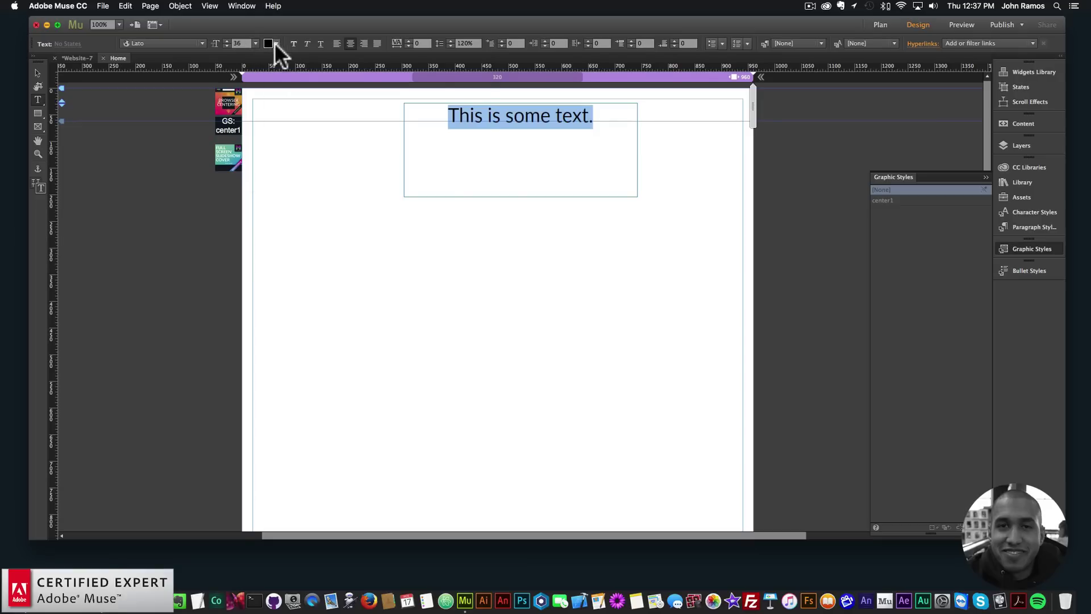
{"action": "left_click", "coordinate": [275, 44]}
{"action": "left_click", "coordinate": [411, 74]}
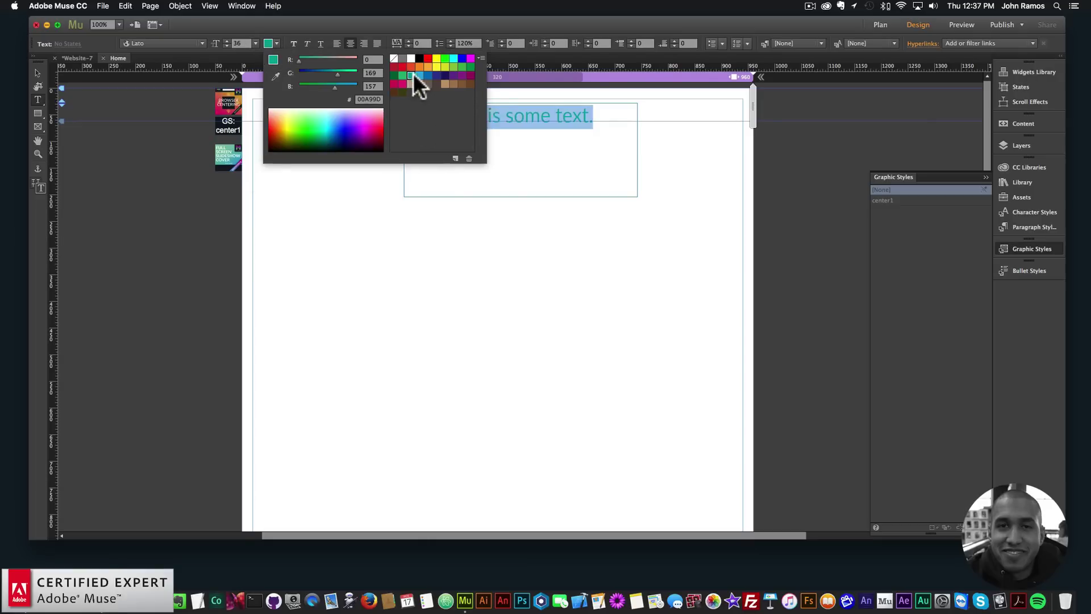
{"action": "key", "text": "super+z"}
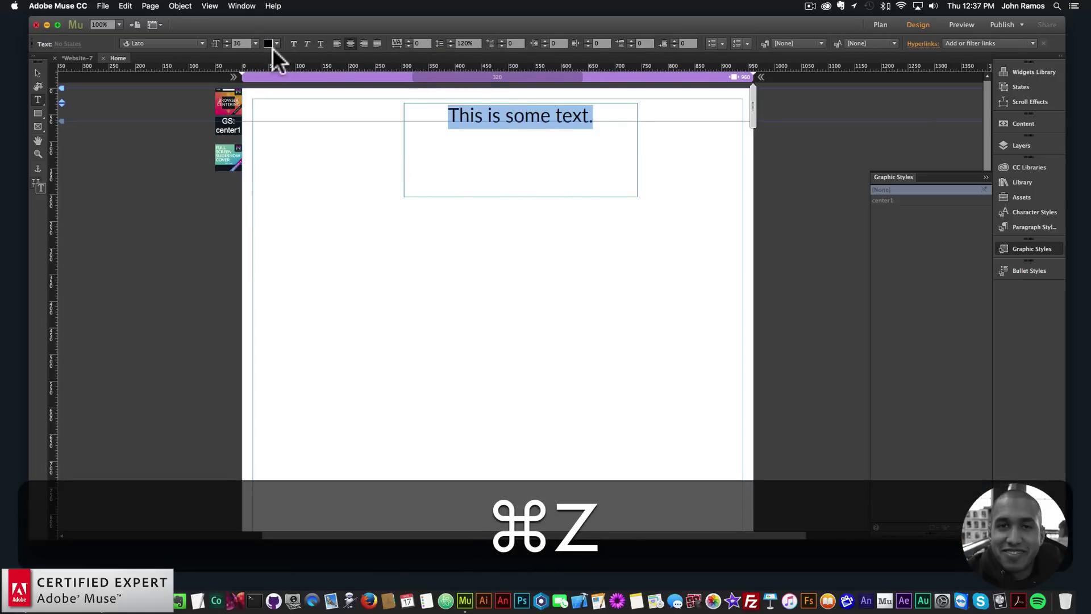
- Fill the text frame around "This is some text." with teal #00A99D
{"action": "left_click", "coordinate": [414, 154]}
{"action": "left_click", "coordinate": [37, 73]}
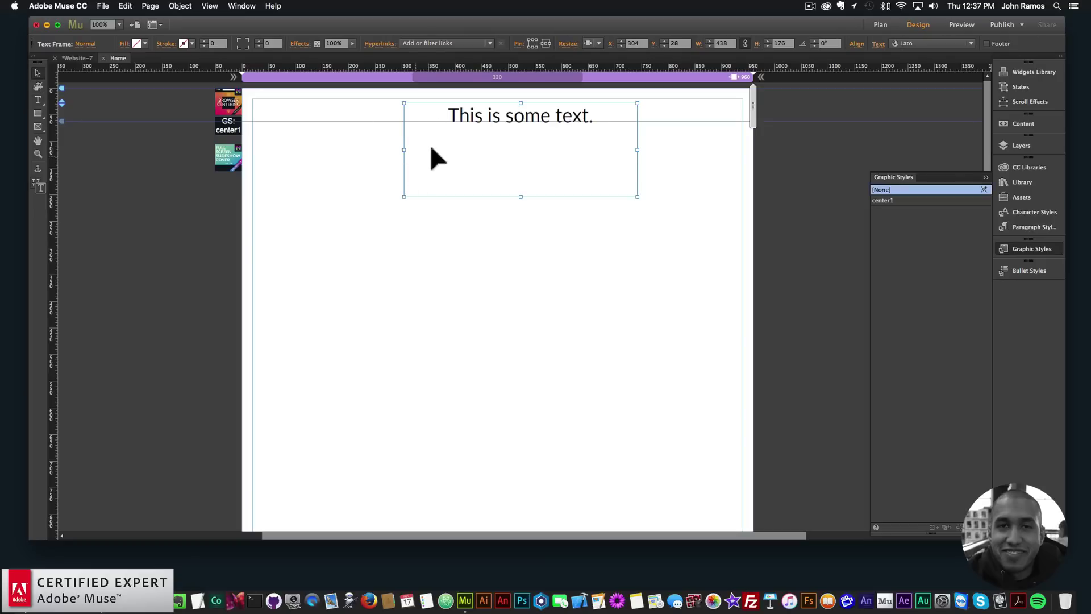
{"action": "left_click", "coordinate": [146, 43]}
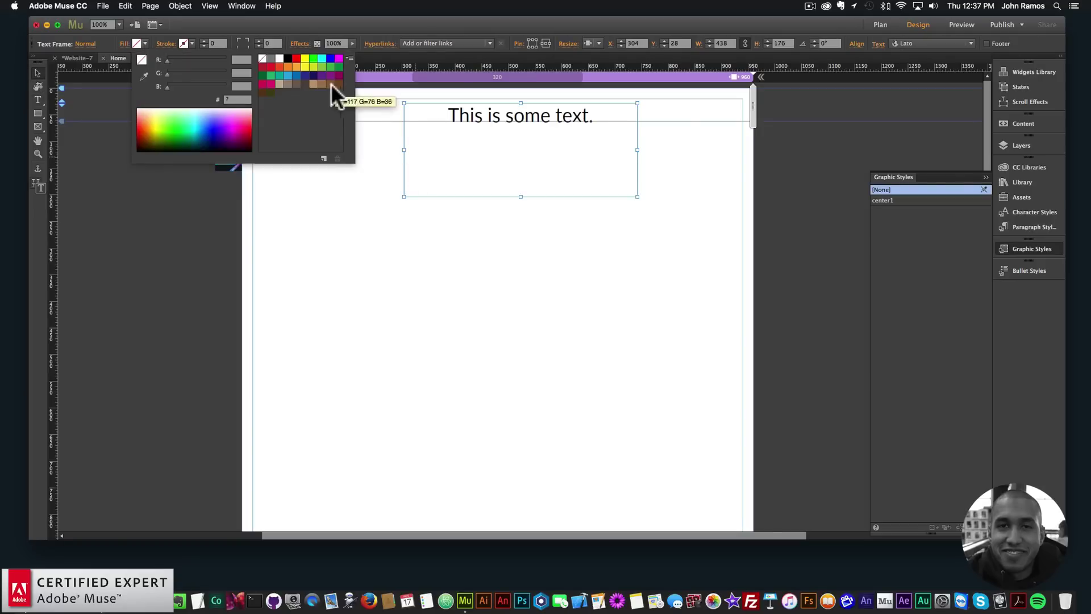
{"action": "left_click", "coordinate": [274, 75]}
- Change the color of all text in the teal frame to white #FFFFFF
{"action": "double_click", "coordinate": [503, 118]}
{"action": "key", "text": "super+a"}
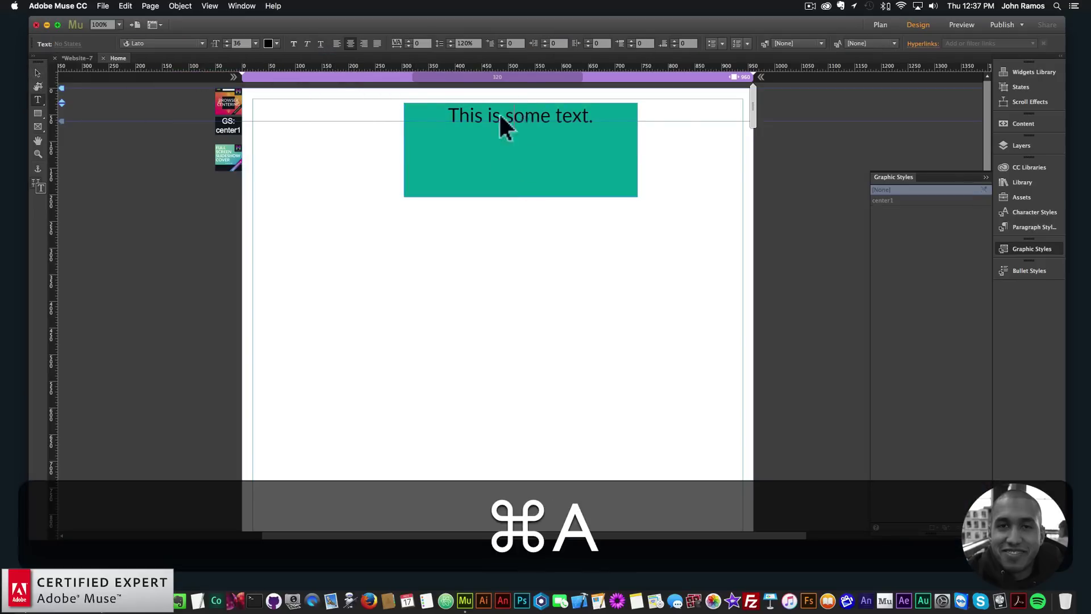
{"action": "left_click", "coordinate": [273, 43]}
{"action": "left_click", "coordinate": [409, 58]}
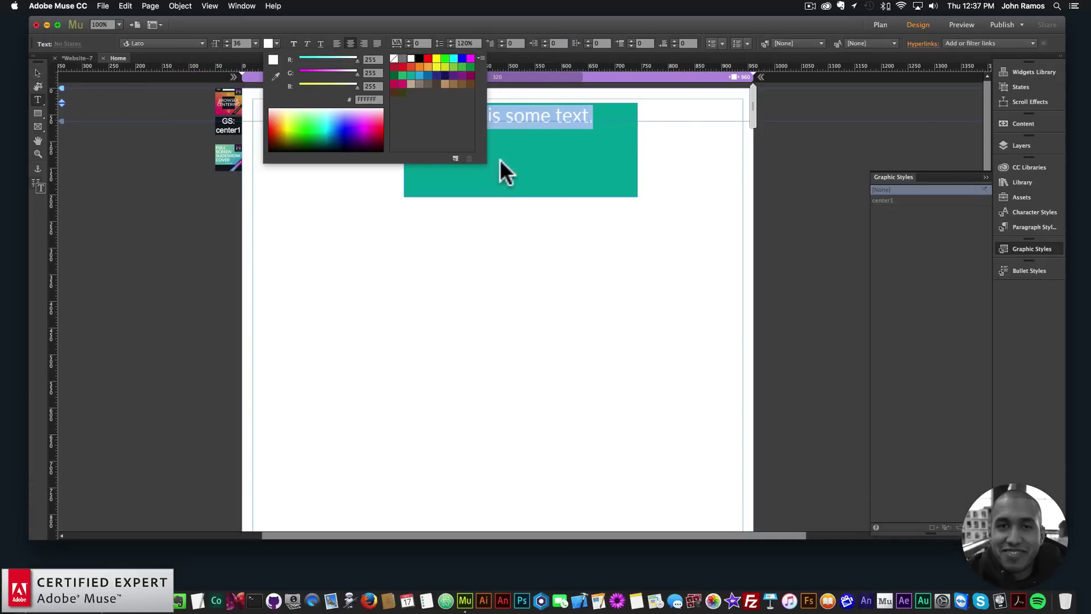
- Shrink the text frame to the height of its text, about 43 px, and center it on the page at Y 0
{"action": "left_click", "coordinate": [35, 72]}
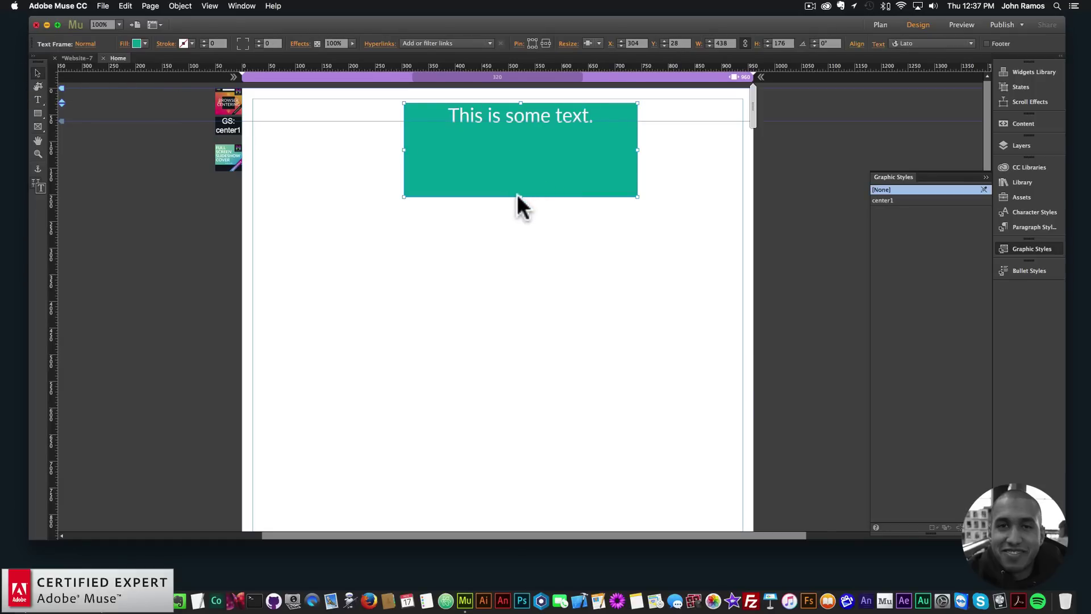
{"action": "left_click_drag", "start_coordinate": [520, 197], "coordinate": [507, 102]}
{"action": "double_click", "coordinate": [686, 44]}
{"action": "type", "text": "0"}
{"action": "key", "text": "Return"}
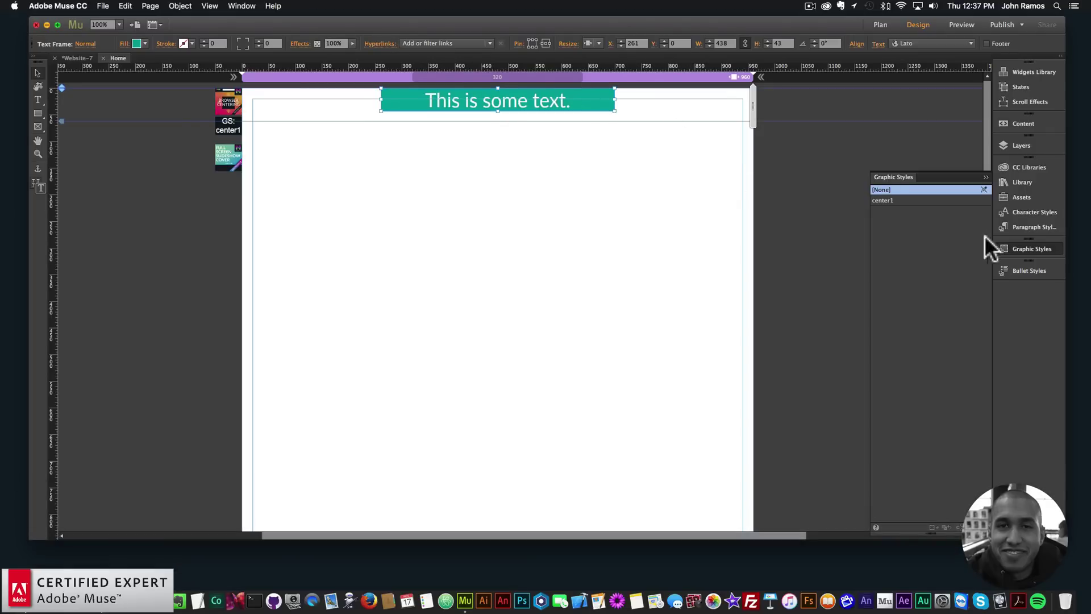
- Apply the center1 graphic style to the text frame and set its fill back to teal #00A99D
{"action": "left_click", "coordinate": [895, 199]}
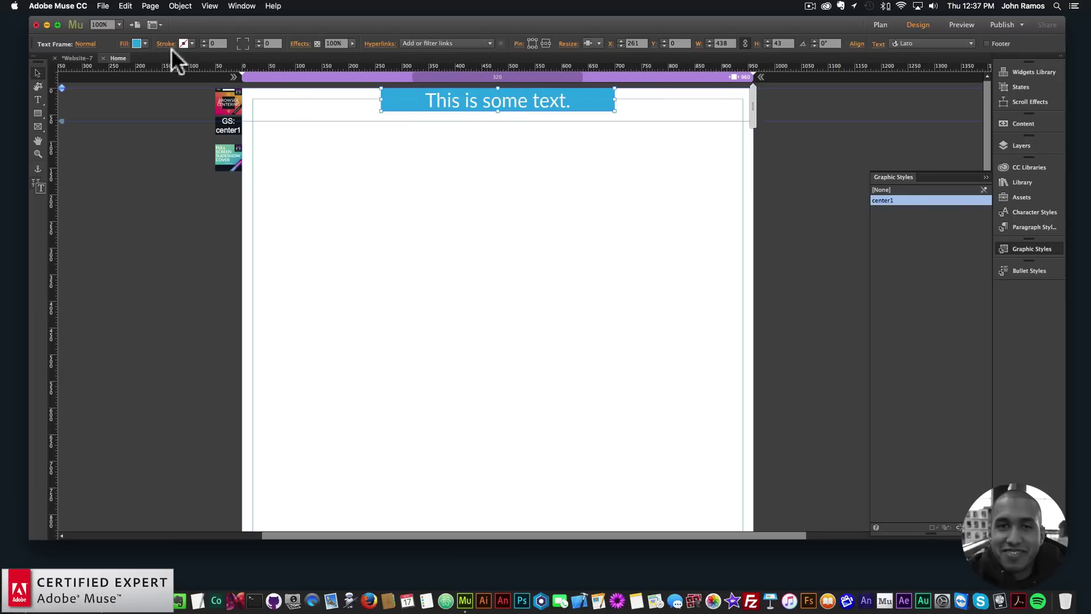
{"action": "left_click", "coordinate": [146, 43]}
{"action": "left_click", "coordinate": [278, 74]}
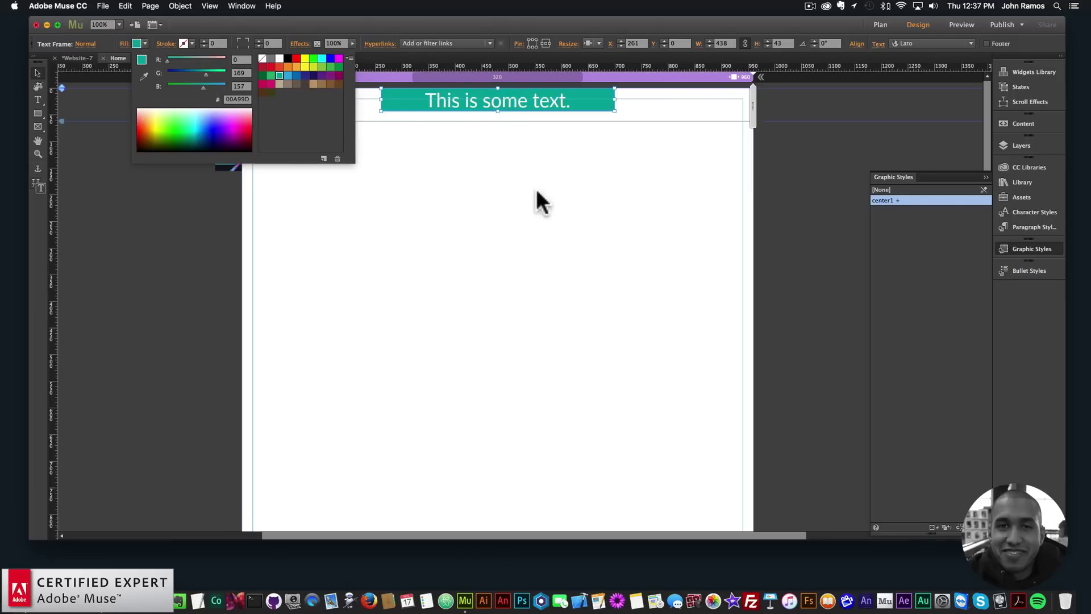
{"action": "left_click", "coordinate": [518, 114]}
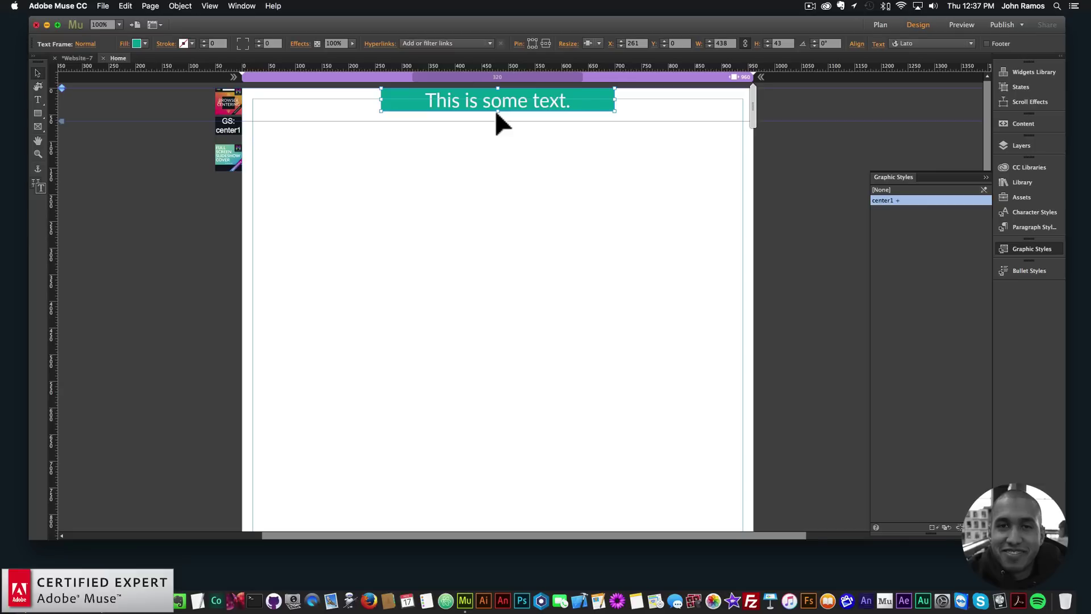
{"action": "mouse_move", "coordinate": [887, 203]}
{"action": "left_click", "coordinate": [543, 170]}
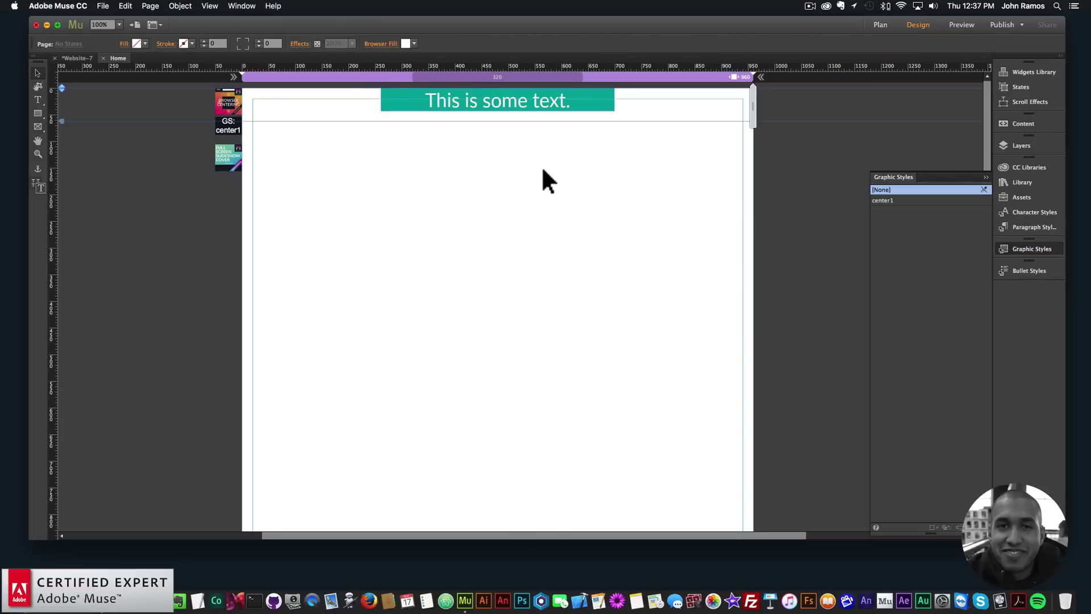
- Preview the page in the browser, narrow the window to check the text's centering, and return to Adobe Muse
{"action": "left_click", "coordinate": [103, 6]}
{"action": "left_click", "coordinate": [142, 172]}
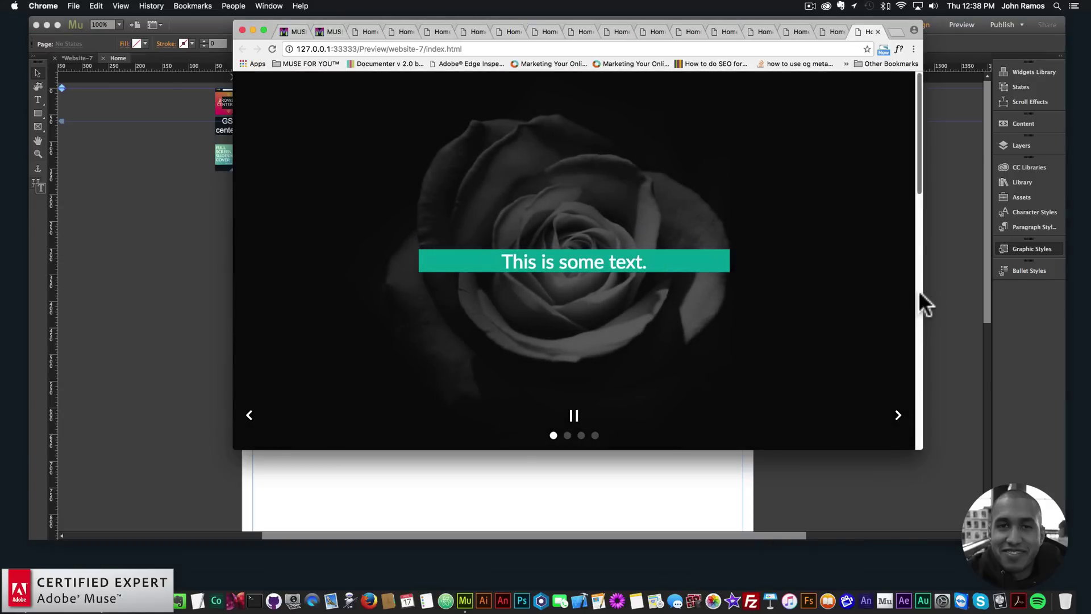
{"action": "left_click_drag", "start_coordinate": [922, 299], "coordinate": [570, 291]}
{"action": "left_click_drag", "start_coordinate": [496, 291], "coordinate": [404, 294]}
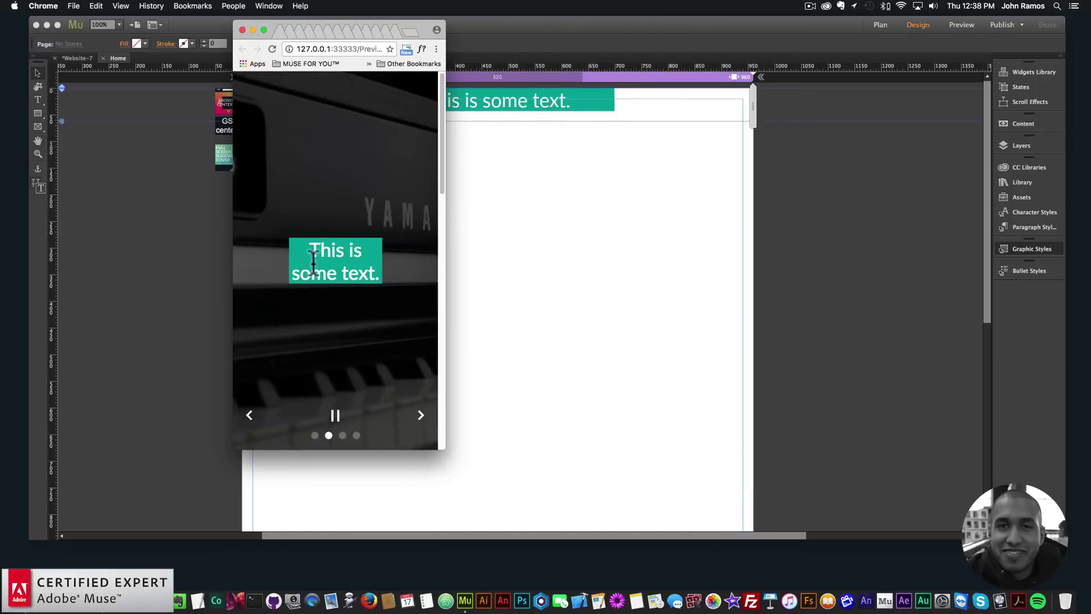
{"action": "key", "text": "super+Tab"}
- Set the left and right margins of "This is some text." to 20, keeping its indent at 0
{"action": "left_click", "coordinate": [518, 102]}
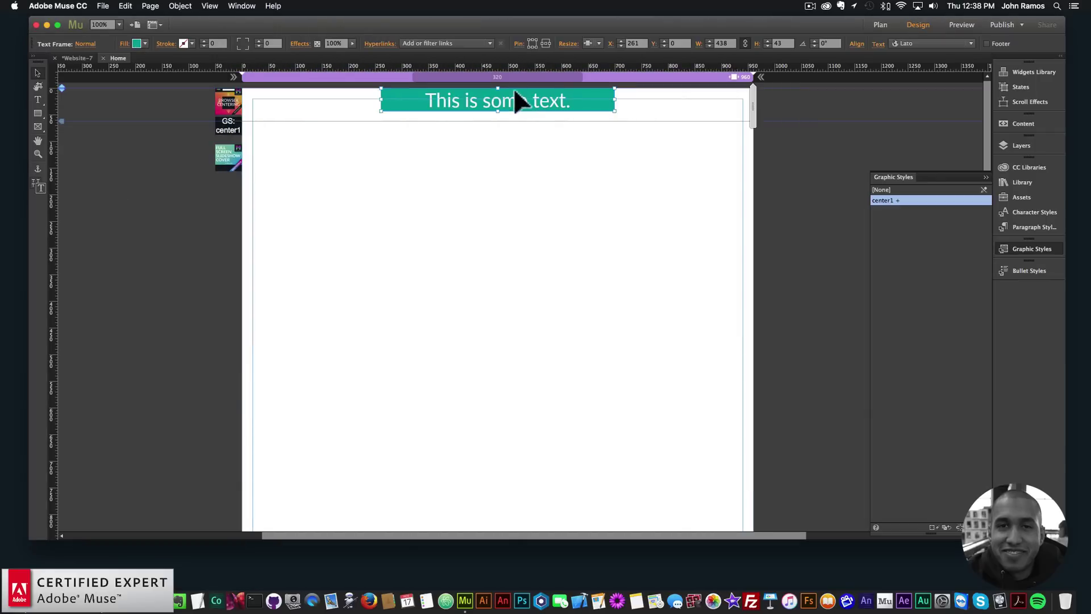
{"action": "left_click", "coordinate": [857, 45]}
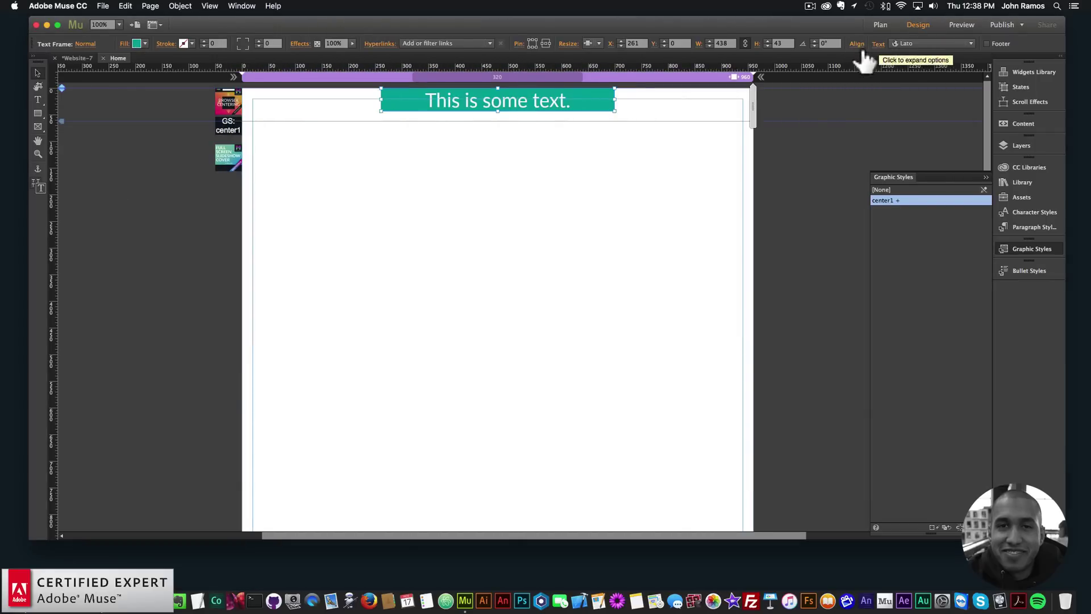
{"action": "double_click", "coordinate": [582, 101]}
{"action": "left_click_drag", "start_coordinate": [602, 101], "coordinate": [367, 100]}
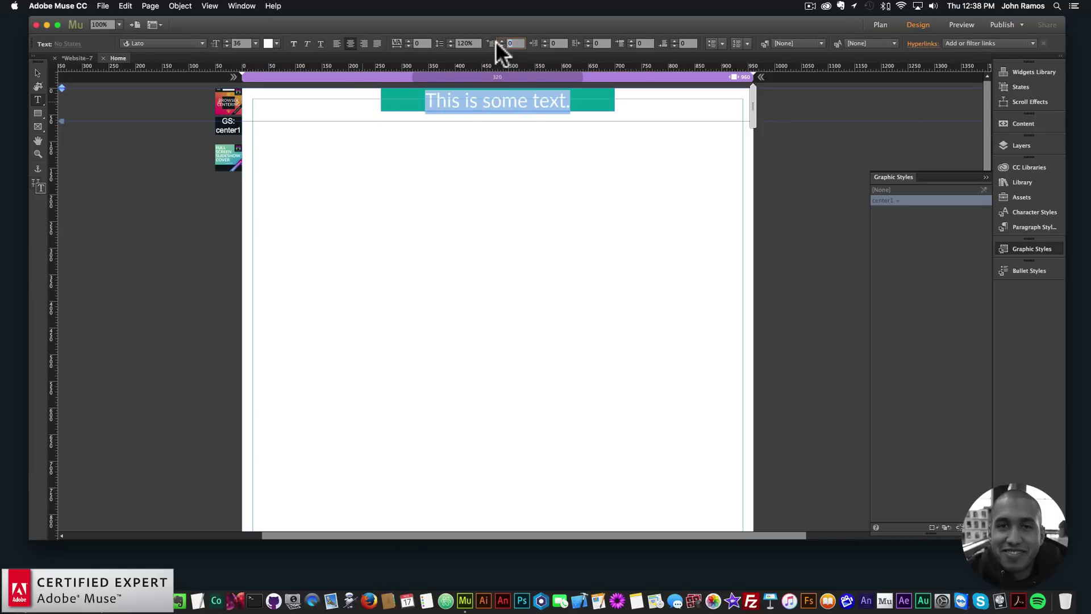
{"action": "type", "text": "20"}
{"action": "key", "text": "Tab"}
{"action": "type", "text": "20"}
{"action": "key", "text": "Return"}
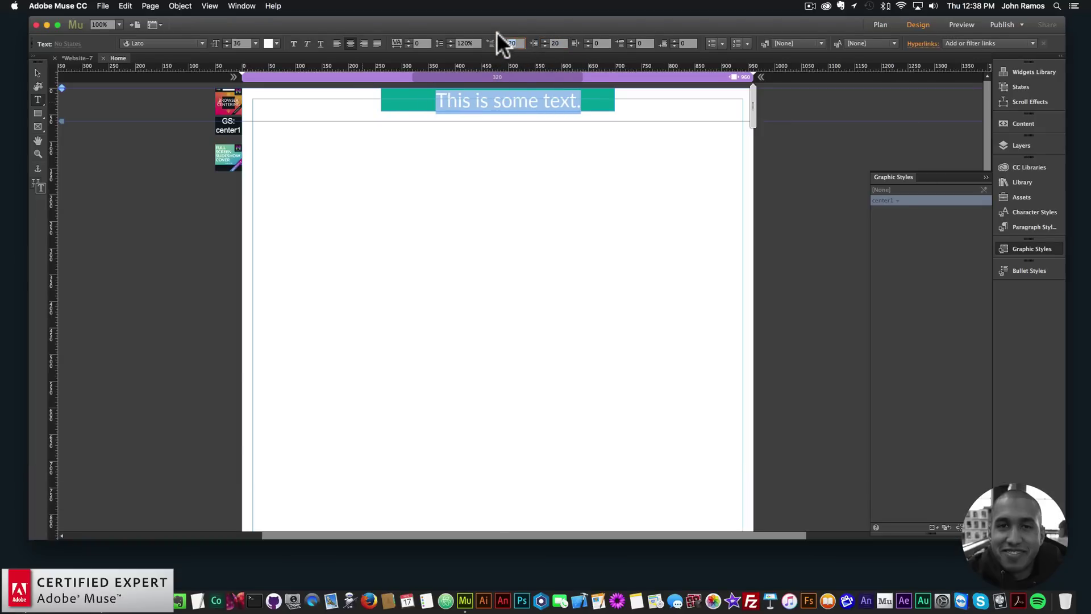
{"action": "type", "text": "0"}
{"action": "key", "text": "Return"}
{"action": "type", "text": "20"}
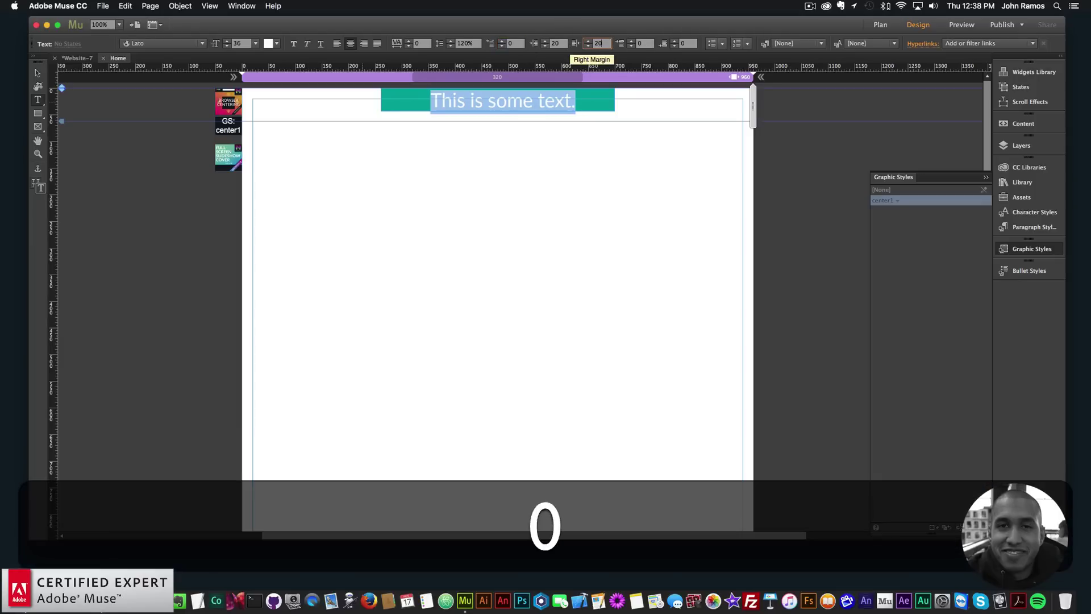
{"action": "key", "text": "Return"}
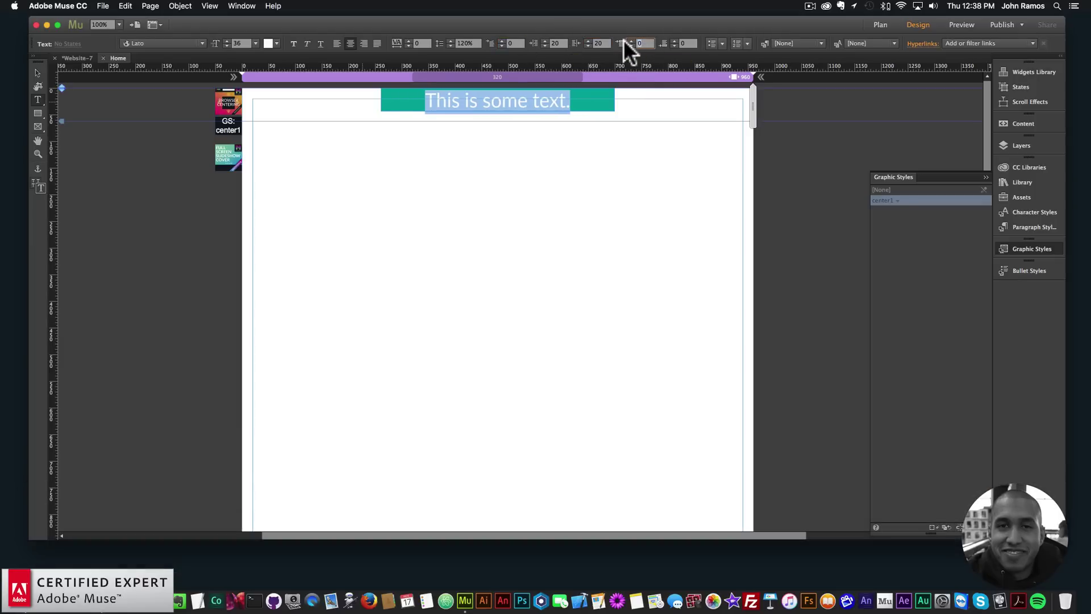
- Set the space before and space after of "This is some text." to 20
{"action": "type", "text": "20"}
{"action": "key", "text": "Tab"}
{"action": "type", "text": "20"}
{"action": "key", "text": "Return"}
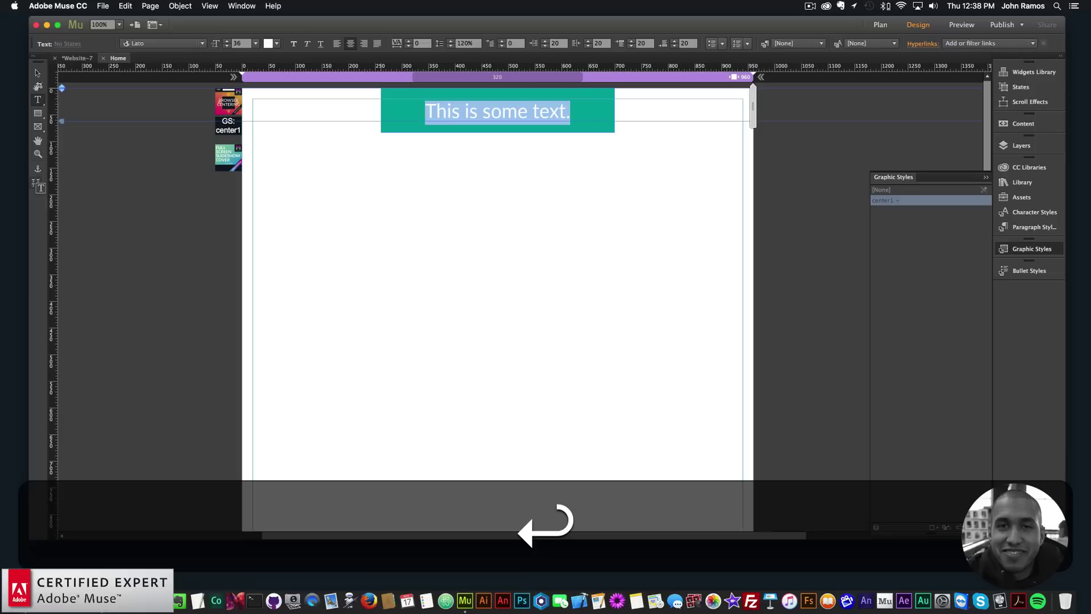
{"action": "left_click", "coordinate": [507, 199]}
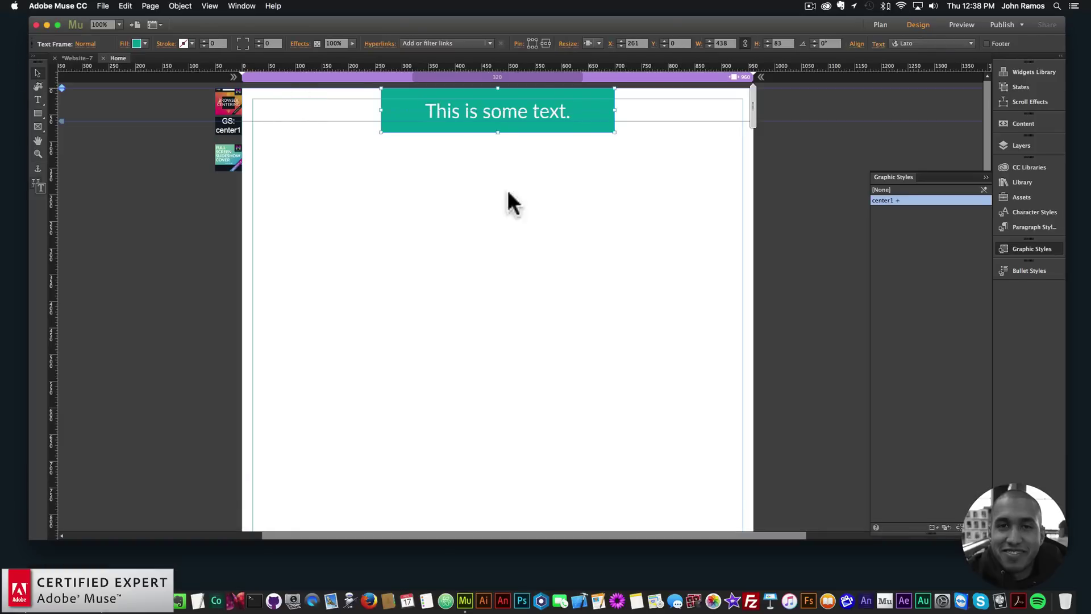
- Preview the page in the browser, widen the window to check the padded text frame, and return to Adobe Muse
{"action": "left_click", "coordinate": [108, 6]}
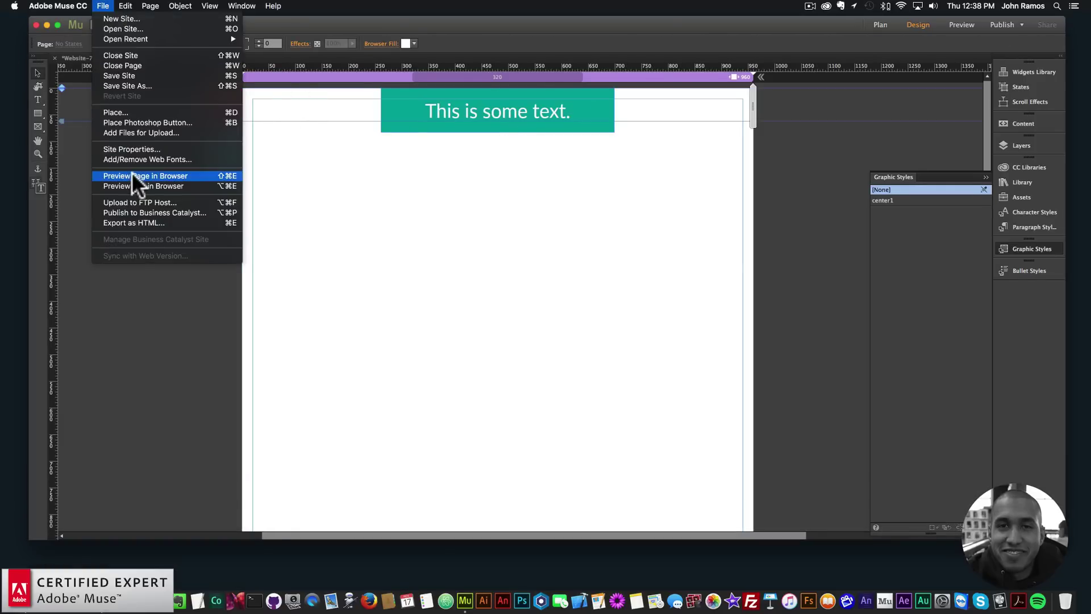
{"action": "left_click", "coordinate": [131, 171]}
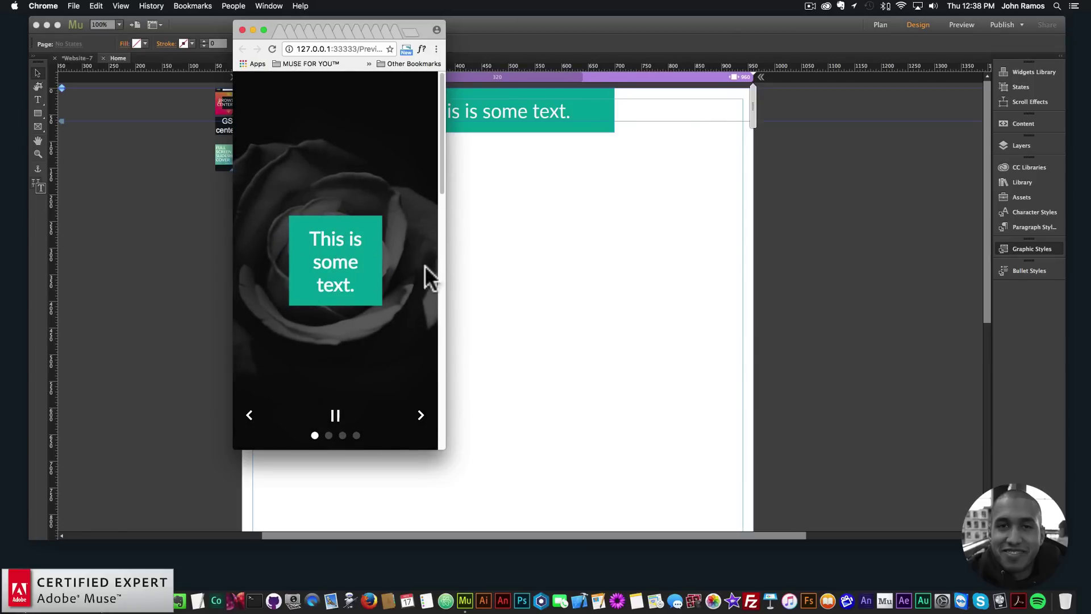
{"action": "left_click_drag", "start_coordinate": [450, 262], "coordinate": [875, 305]}
{"action": "key", "text": "super+Tab"}
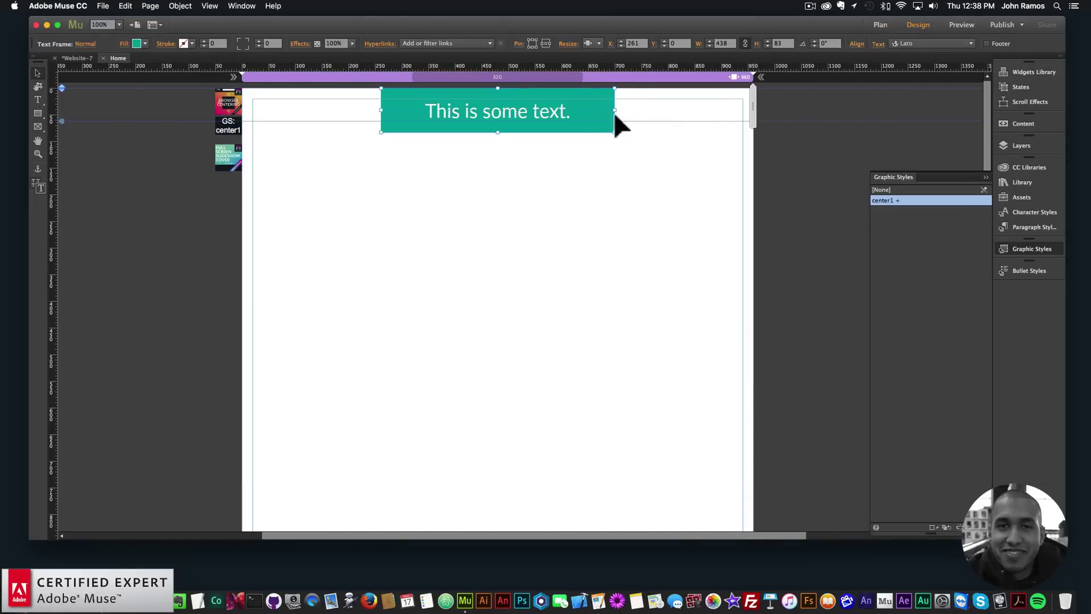
- Select "This is some text." and review its indent, margin and paragraph spacing settings
{"action": "double_click", "coordinate": [473, 99]}
{"action": "left_click_drag", "start_coordinate": [566, 110], "coordinate": [364, 110]}
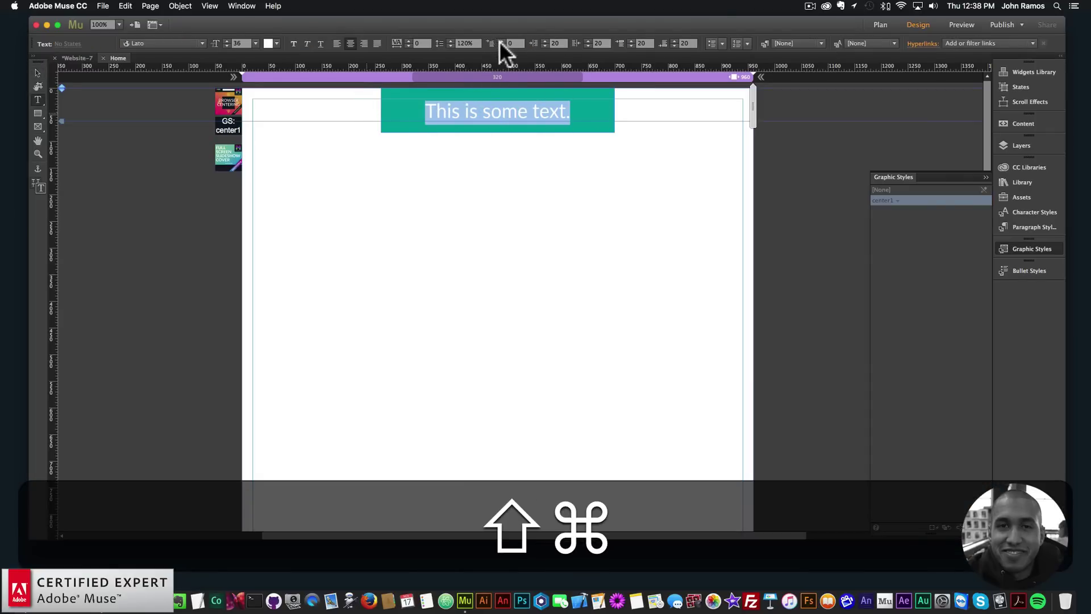
{"action": "key", "text": "super+shift+z"}
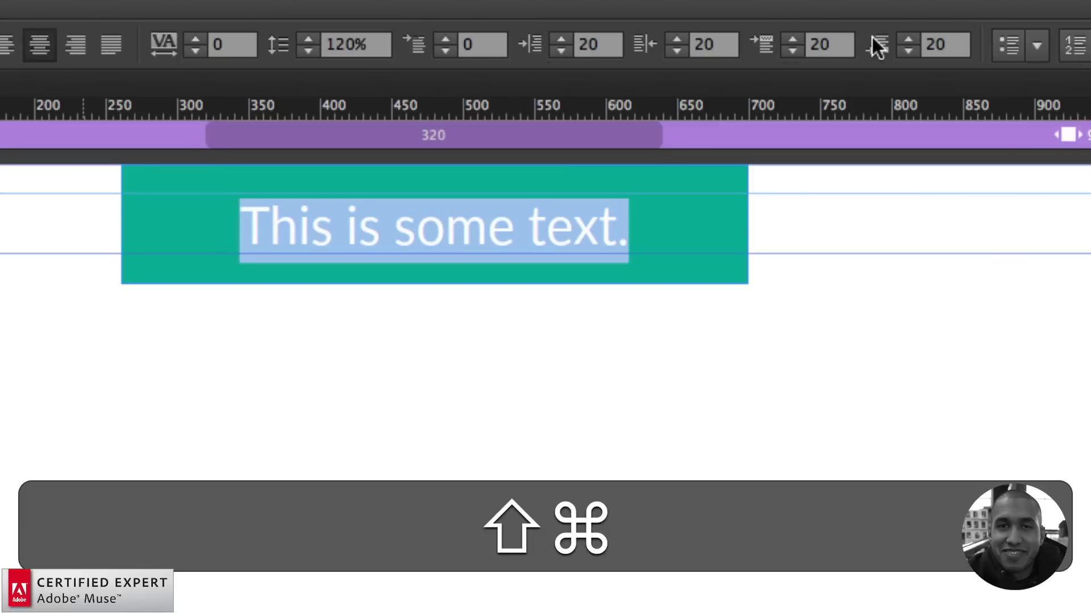
{"action": "key", "text": "shift+super+z"}
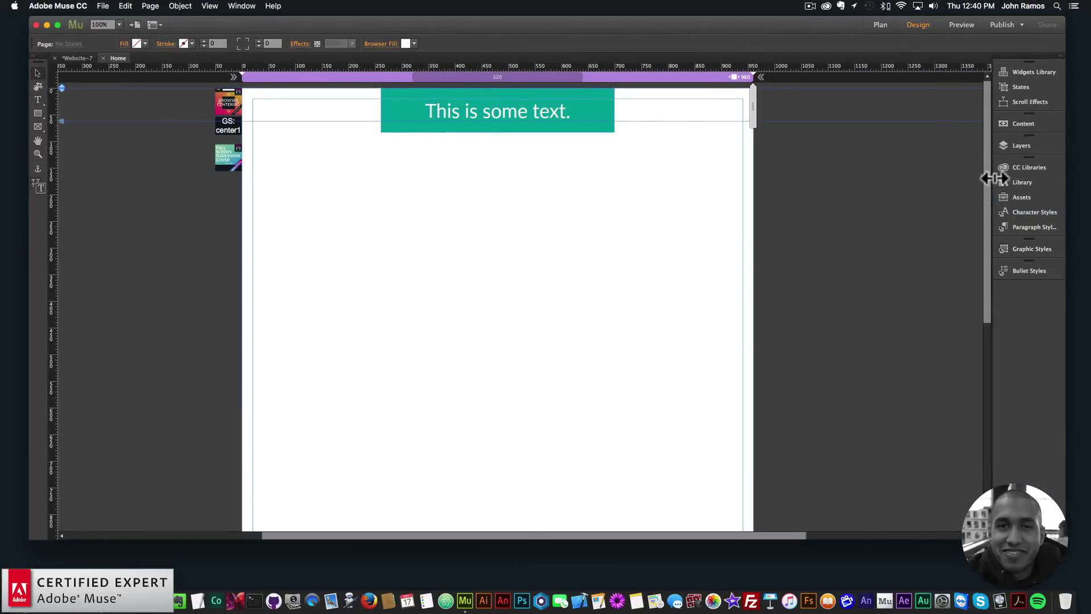
- Place the Muse For You logo graphic from My Library beside the teal text frame at X 736, Y 0
{"action": "left_click", "coordinate": [1015, 168]}
{"action": "scroll", "coordinate": [932, 239], "scroll_direction": "up", "scroll_amount": 2}
{"action": "scroll", "coordinate": [954, 256], "scroll_direction": "up", "scroll_amount": 5}
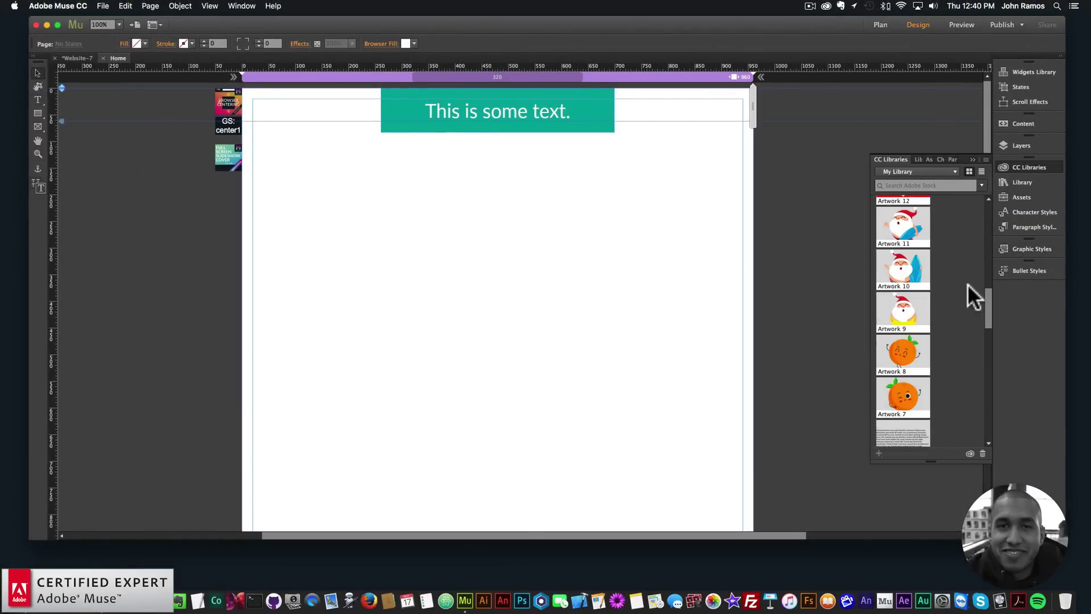
{"action": "left_click_drag", "start_coordinate": [989, 301], "coordinate": [994, 193]}
{"action": "left_click_drag", "start_coordinate": [902, 315], "coordinate": [416, 194]}
{"action": "left_click", "coordinate": [415, 194]}
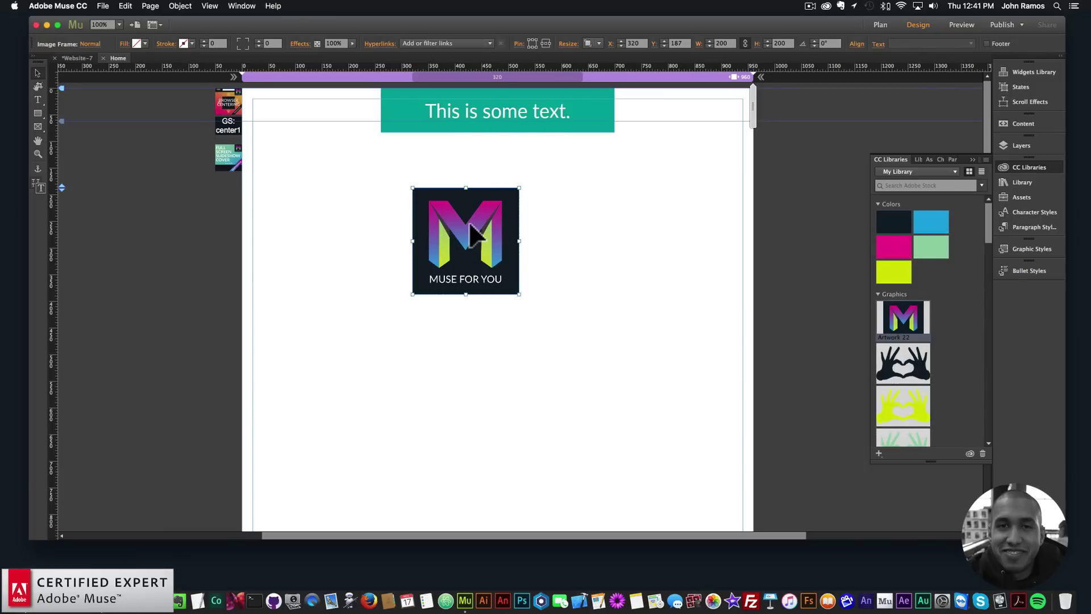
{"action": "left_click_drag", "start_coordinate": [465, 239], "coordinate": [697, 145]}
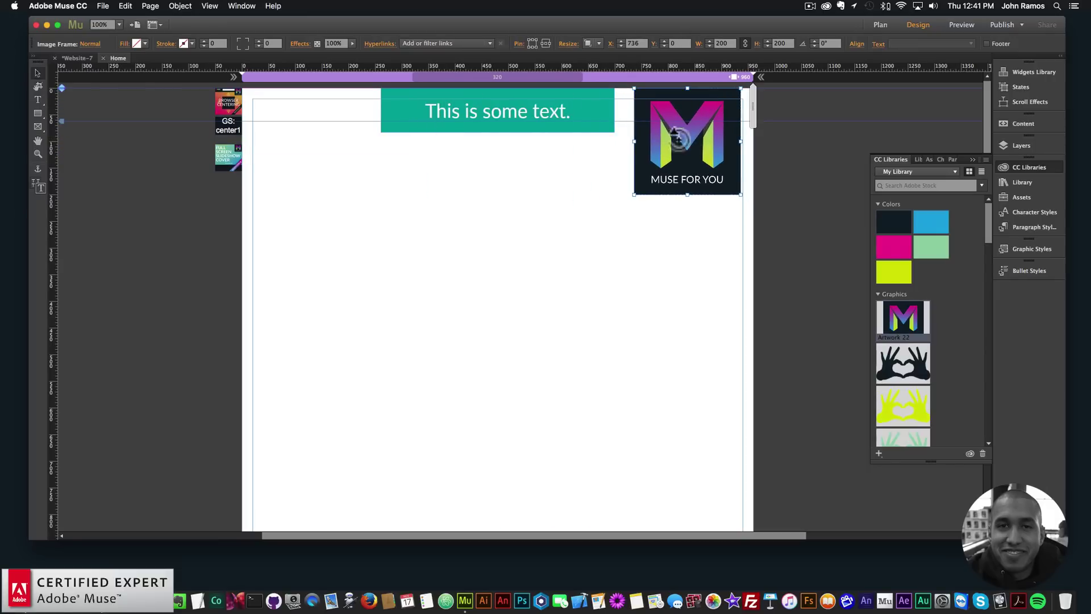
{"action": "key", "text": "Escape"}
- Apply the center1 graphic style to the Muse For You logo and set its fill to none
{"action": "left_click", "coordinate": [692, 168]}
{"action": "left_click", "coordinate": [1039, 250]}
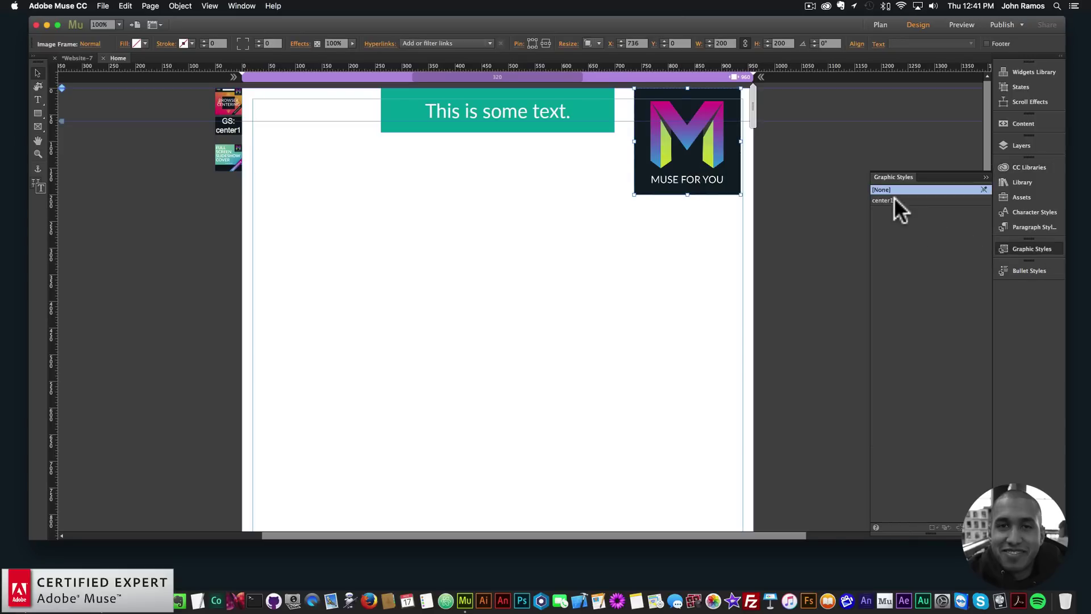
{"action": "left_click", "coordinate": [137, 43]}
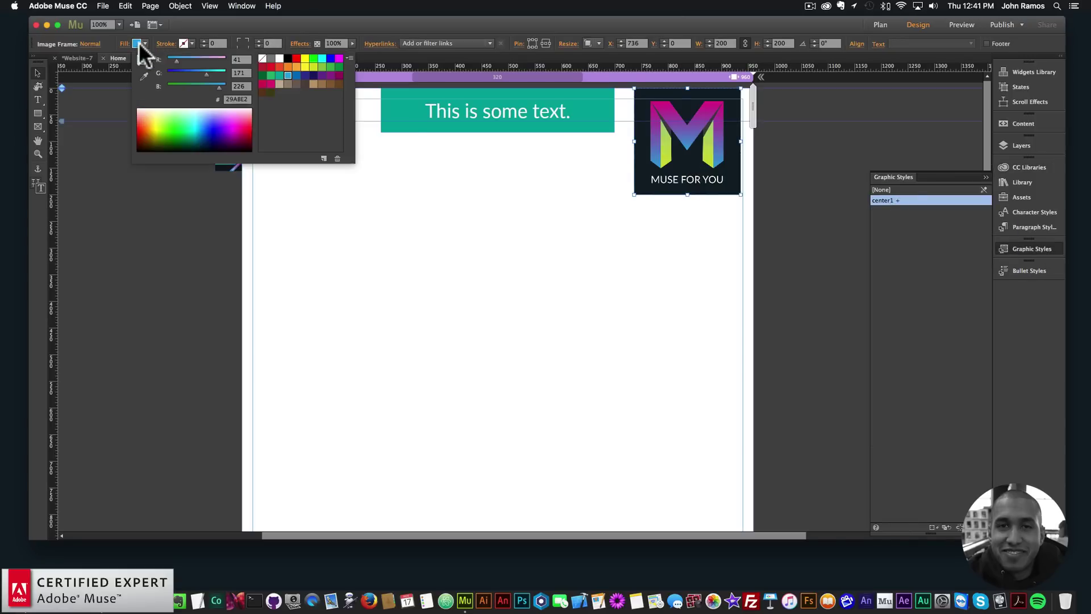
{"action": "left_click", "coordinate": [263, 58]}
{"action": "left_click", "coordinate": [413, 237]}
{"action": "left_click", "coordinate": [414, 237]}
- Preview the page in the browser, enlarge the window to check the logo and text frame centering, and return to Adobe Muse
{"action": "left_click", "coordinate": [103, 6]}
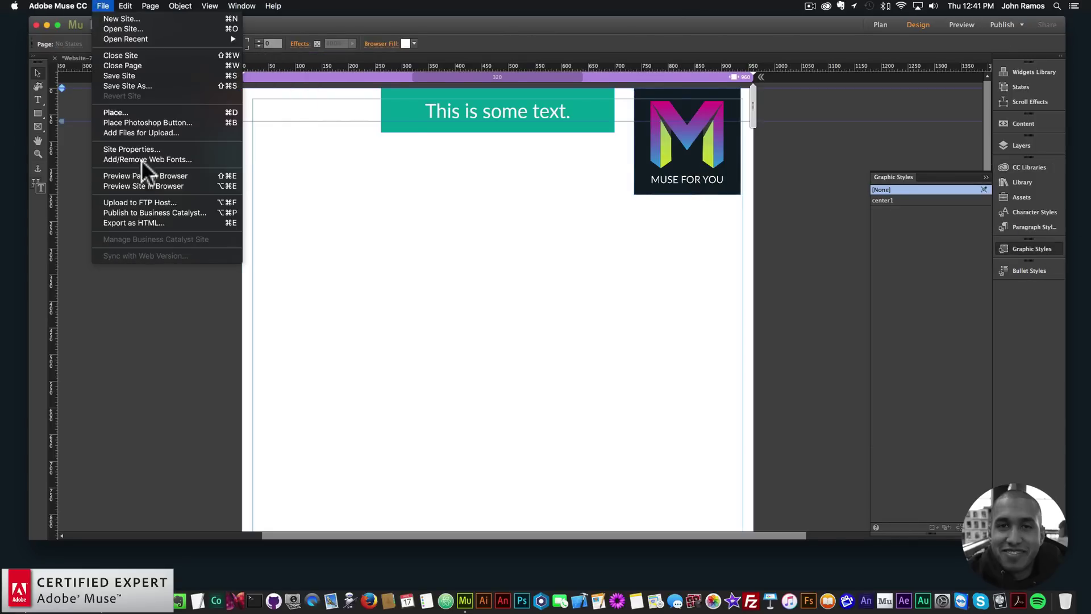
{"action": "left_click", "coordinate": [152, 176]}
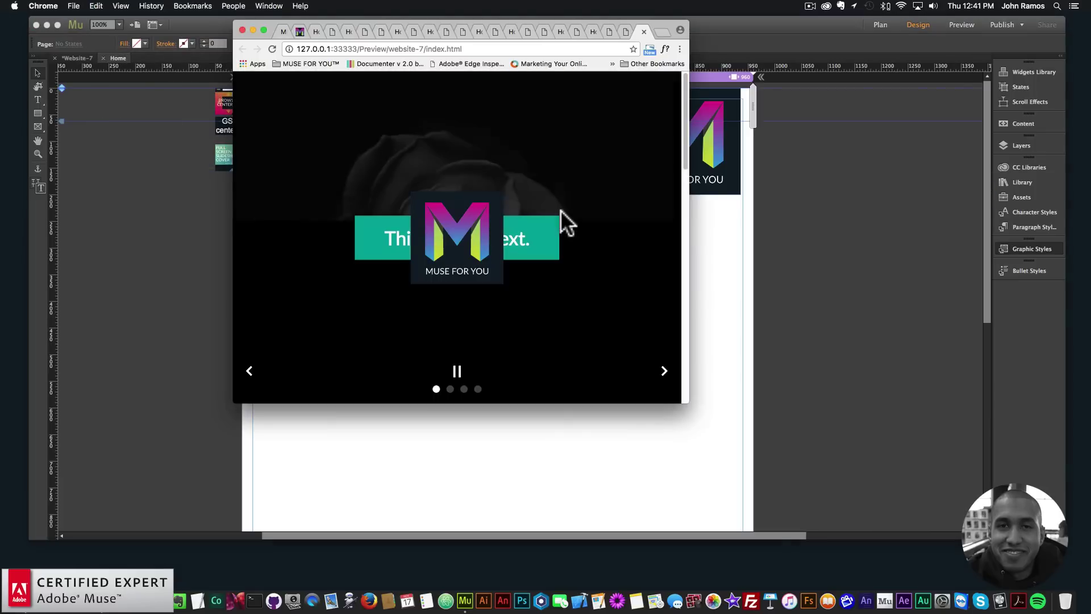
{"action": "left_click_drag", "start_coordinate": [684, 402], "coordinate": [811, 443]}
{"action": "left_click", "coordinate": [850, 341]}
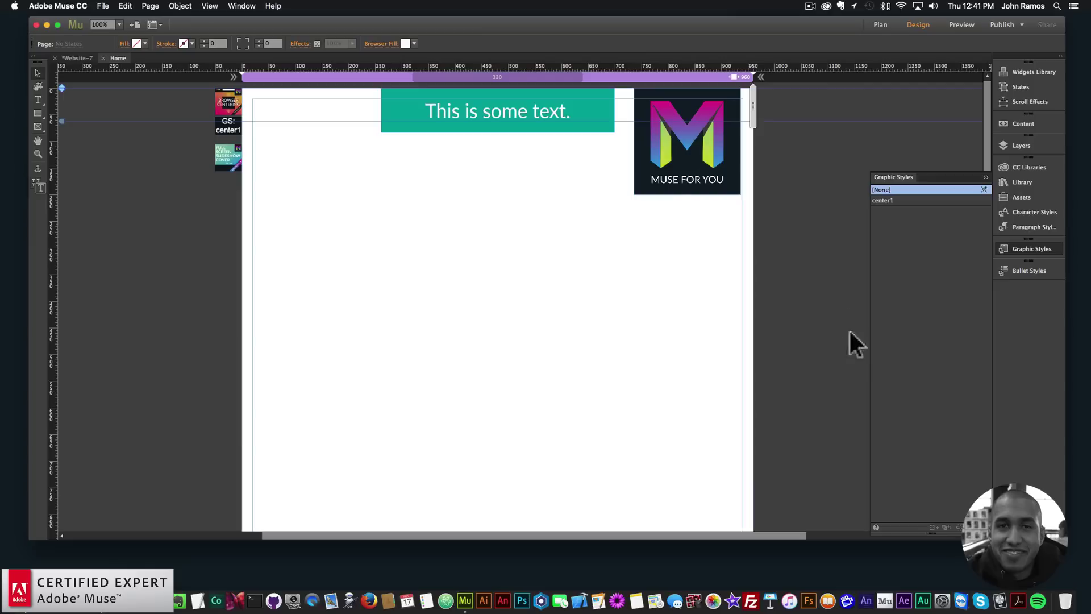
- Try the logo centered on top of the teal text frame and preview the page in the browser
{"action": "left_click", "coordinate": [690, 164]}
{"action": "left_click_drag", "start_coordinate": [690, 164], "coordinate": [501, 164]}
{"action": "left_click", "coordinate": [529, 228]}
{"action": "left_click", "coordinate": [103, 6]}
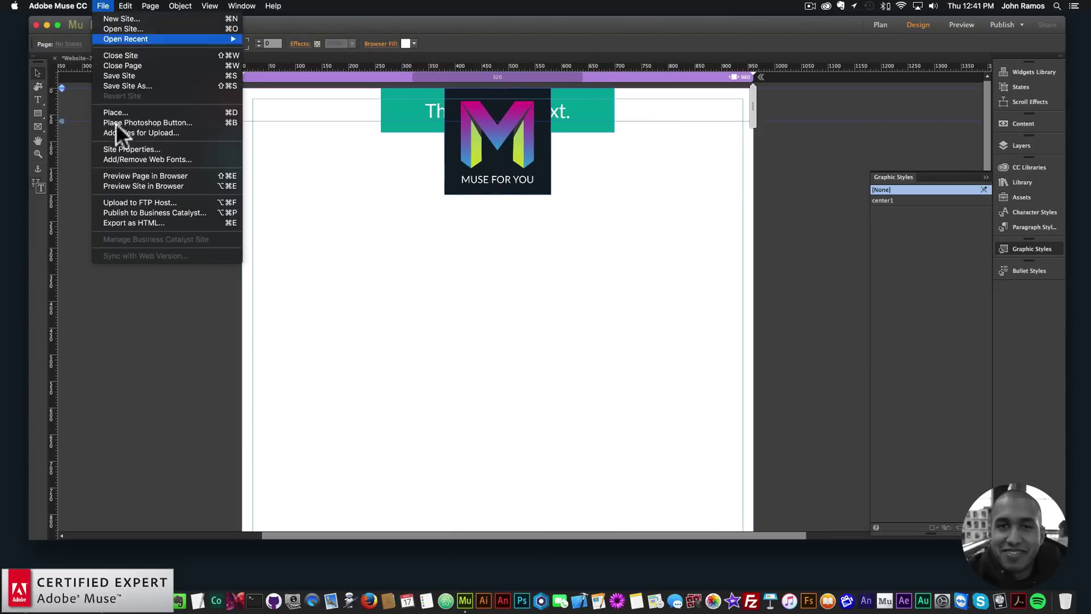
{"action": "left_click", "coordinate": [122, 175]}
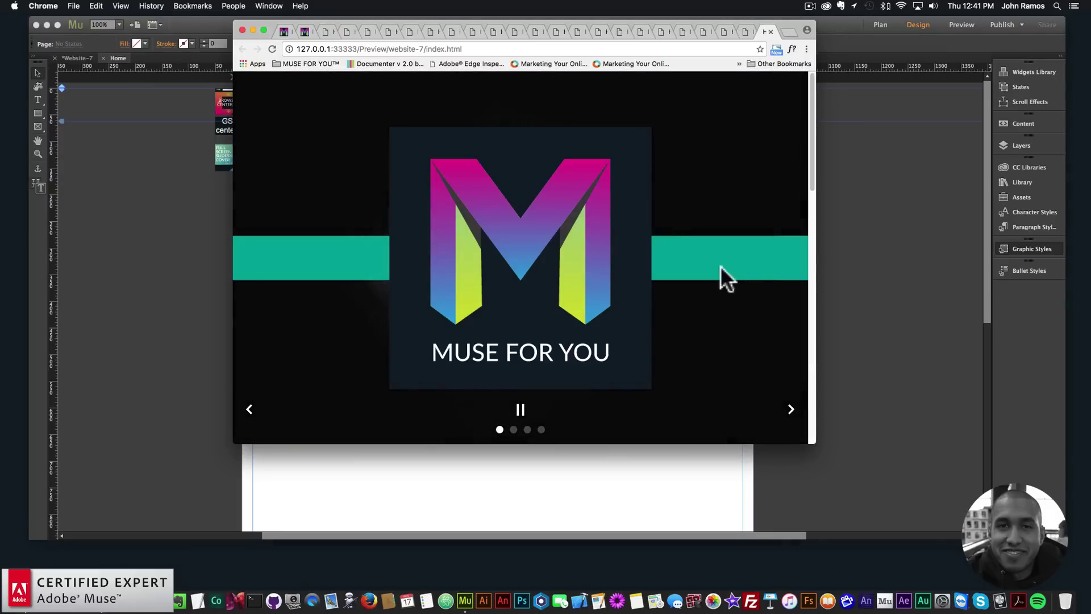
{"action": "left_click", "coordinate": [864, 294]}
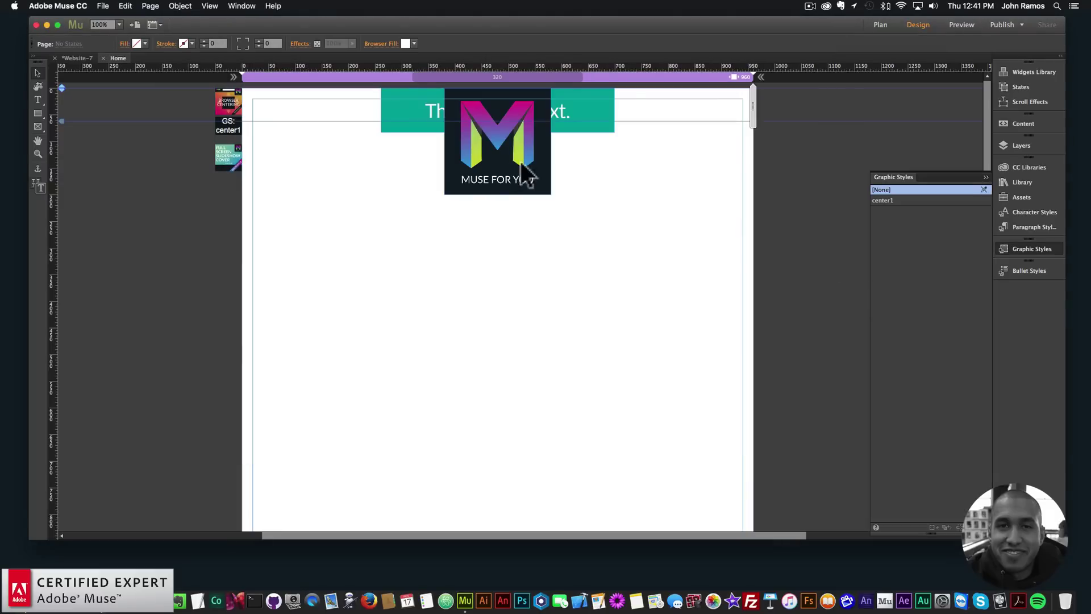
- Move the logo off the teal text frame and place it beside the frame at X 730, Y 0
{"action": "left_click_drag", "start_coordinate": [520, 161], "coordinate": [561, 211]}
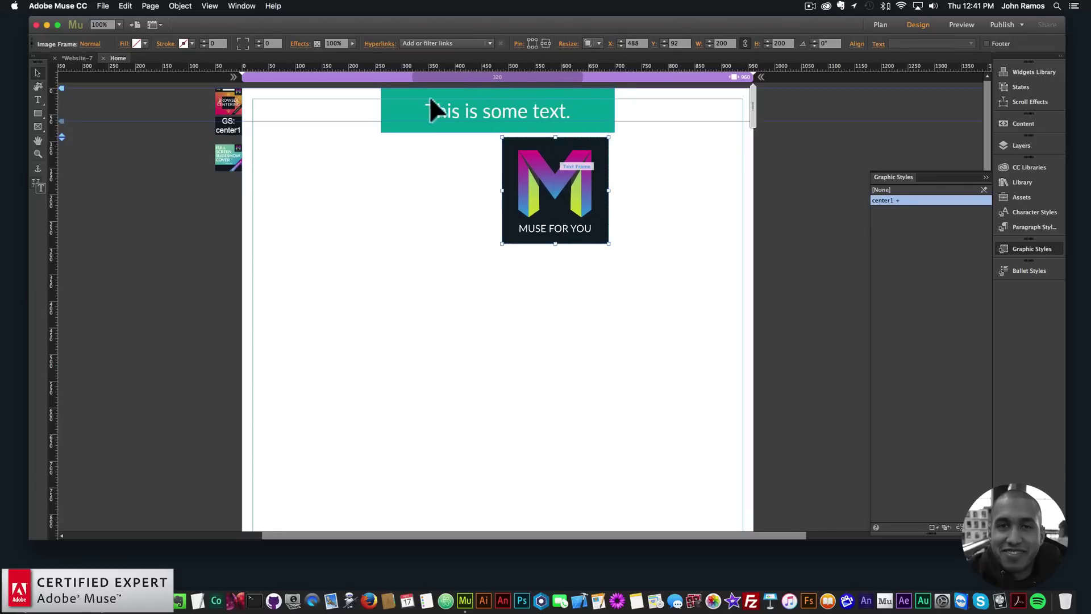
{"action": "left_click", "coordinate": [390, 106]}
{"action": "left_click_drag", "start_coordinate": [563, 207], "coordinate": [692, 158]}
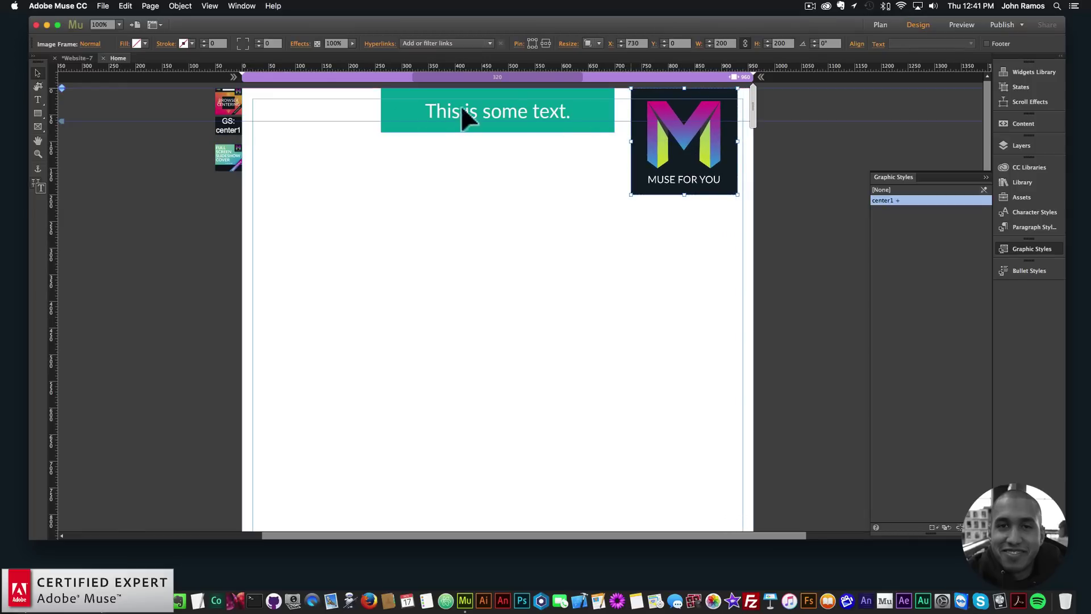
{"action": "left_click", "coordinate": [516, 139]}
- Preview the page in the browser and narrow and widen the window to check how the logo and text frame scale
{"action": "left_click", "coordinate": [108, 6]}
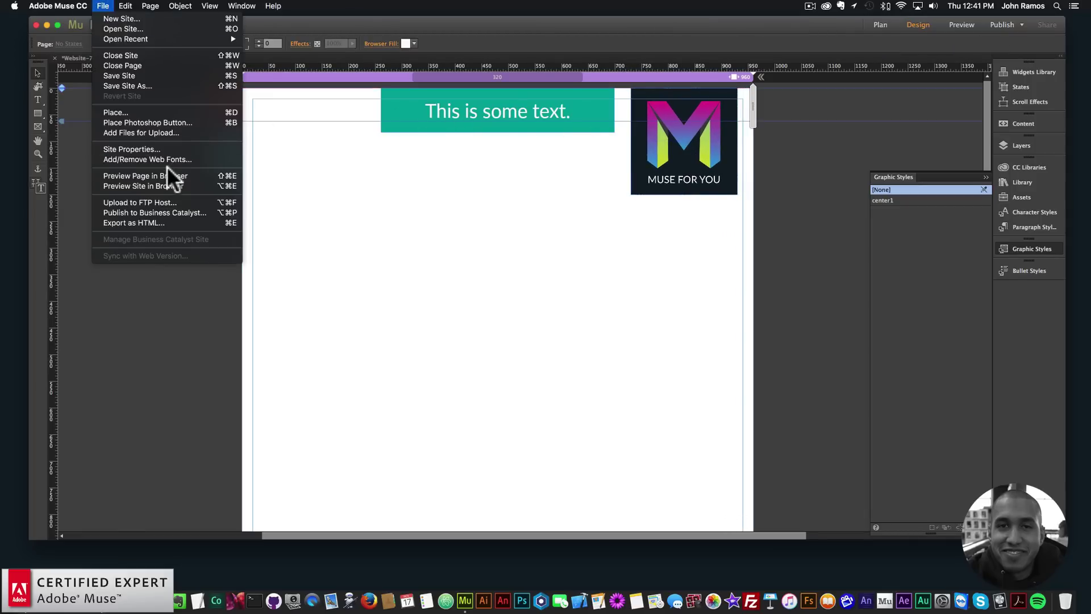
{"action": "left_click", "coordinate": [162, 172]}
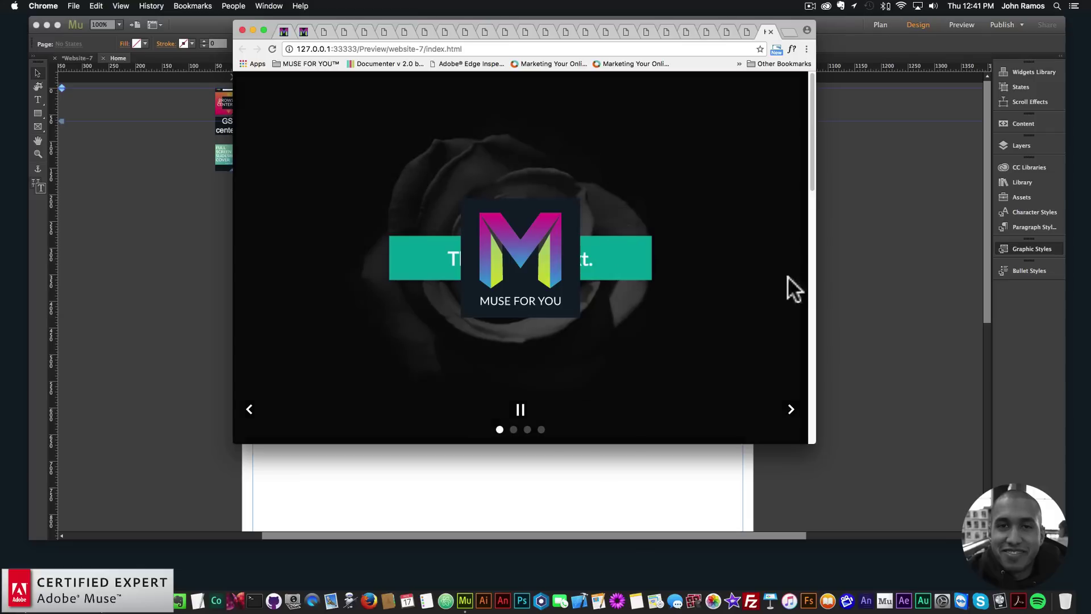
{"action": "left_click_drag", "start_coordinate": [816, 261], "coordinate": [452, 277]}
{"action": "left_click_drag", "start_coordinate": [702, 272], "coordinate": [639, 261]}
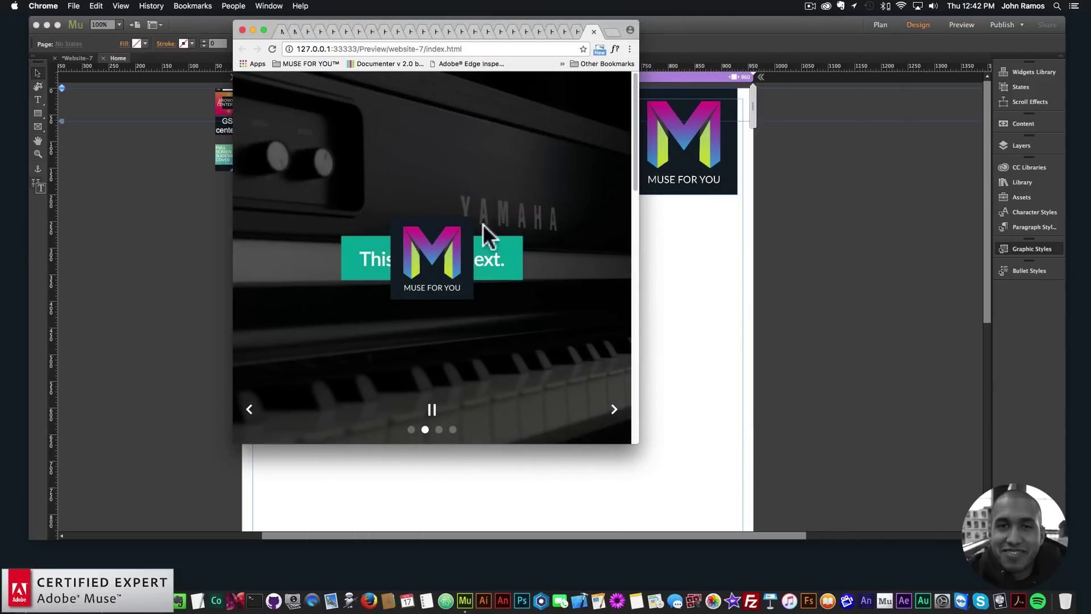
{"action": "left_click_drag", "start_coordinate": [636, 241], "coordinate": [967, 233]}
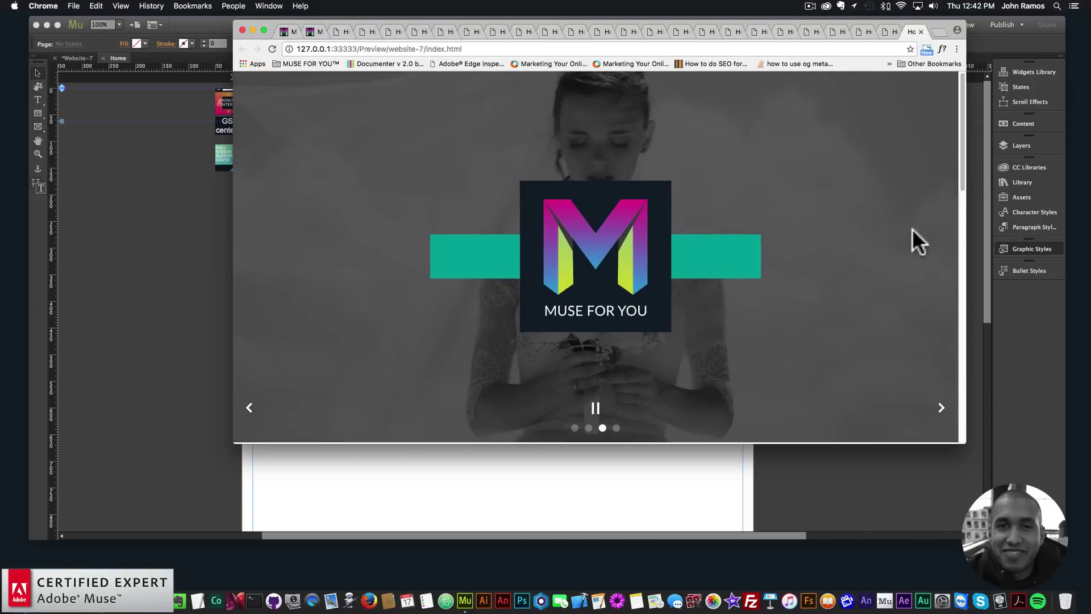
- Return to Adobe Muse and enable Fixed In Center in the Browser Centering widget options
{"action": "left_click", "coordinate": [223, 130]}
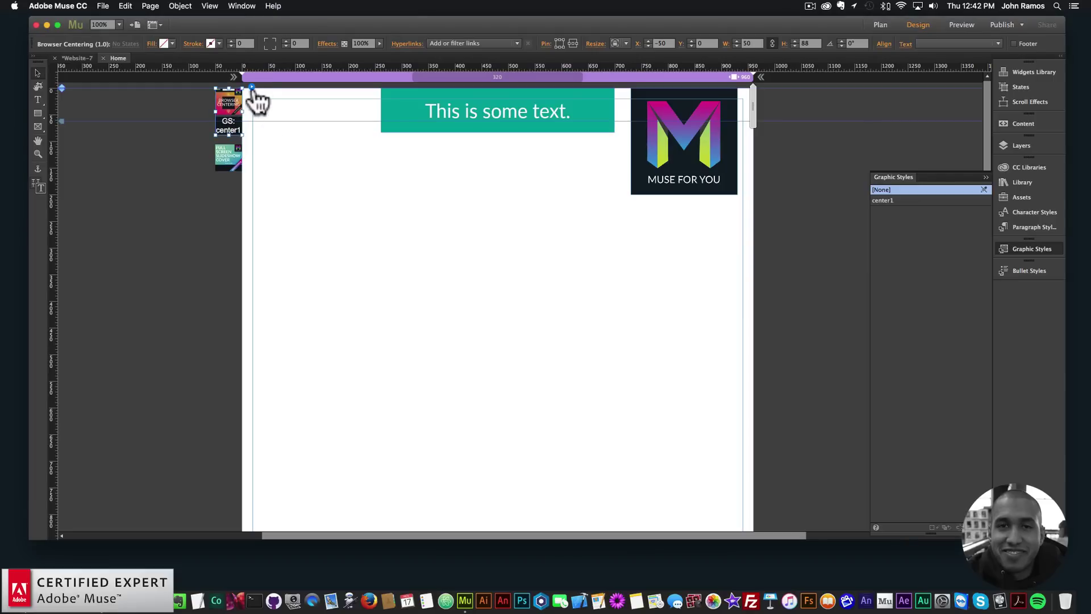
{"action": "left_click", "coordinate": [251, 83]}
{"action": "left_click", "coordinate": [276, 139]}
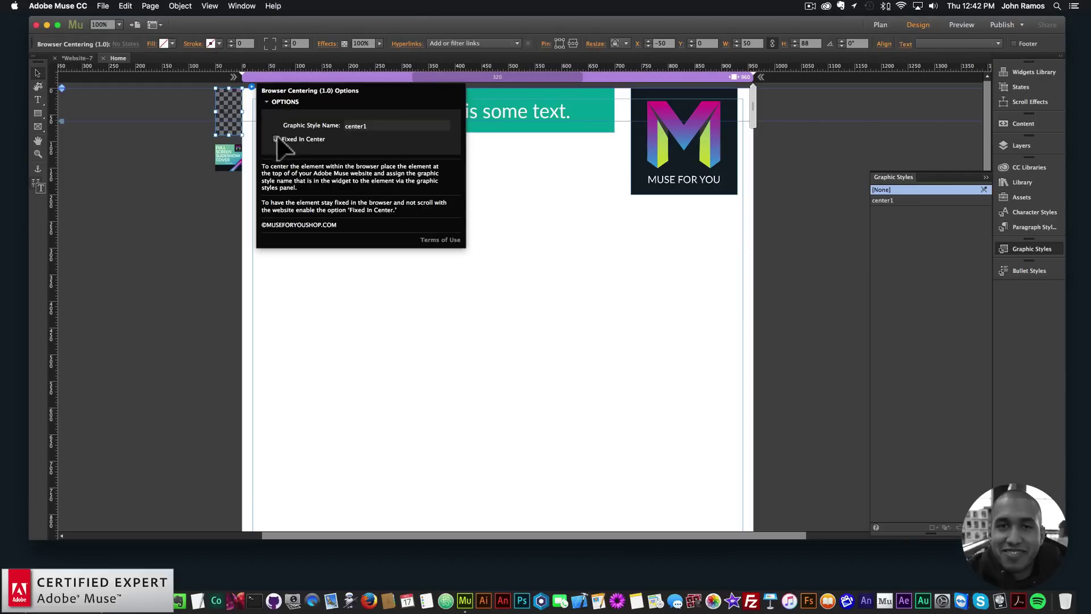
{"action": "left_click", "coordinate": [105, 87]}
- Preview the page in the browser, scroll it to check the fixed elements, and return to Adobe Muse
{"action": "left_click", "coordinate": [102, 6]}
{"action": "left_click", "coordinate": [137, 176]}
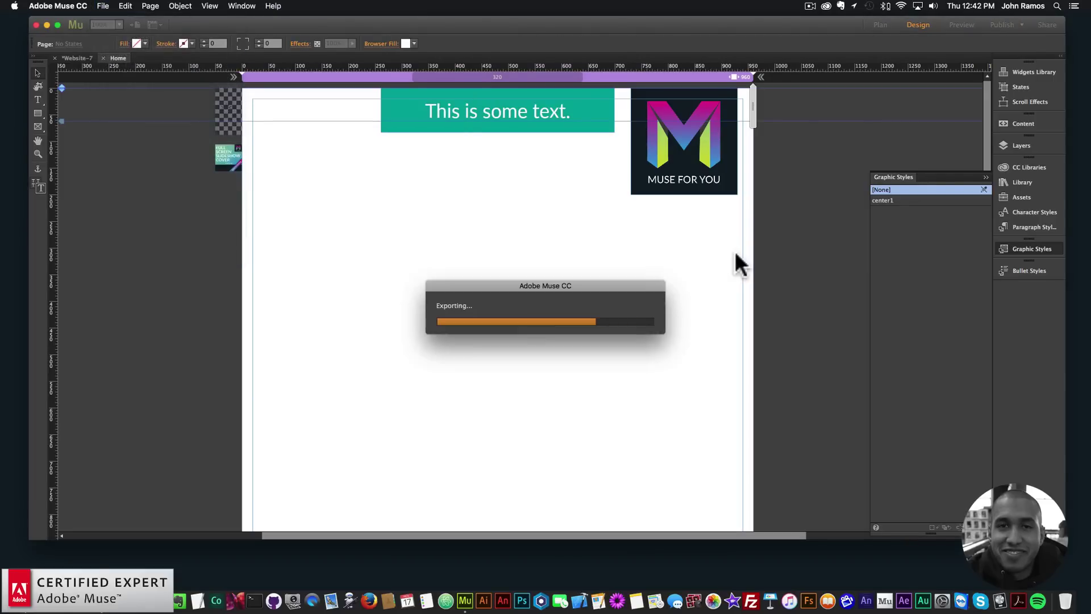
{"action": "scroll", "coordinate": [951, 278], "scroll_direction": "down", "scroll_amount": 5}
{"action": "scroll", "coordinate": [954, 85], "scroll_direction": "up", "scroll_amount": 5}
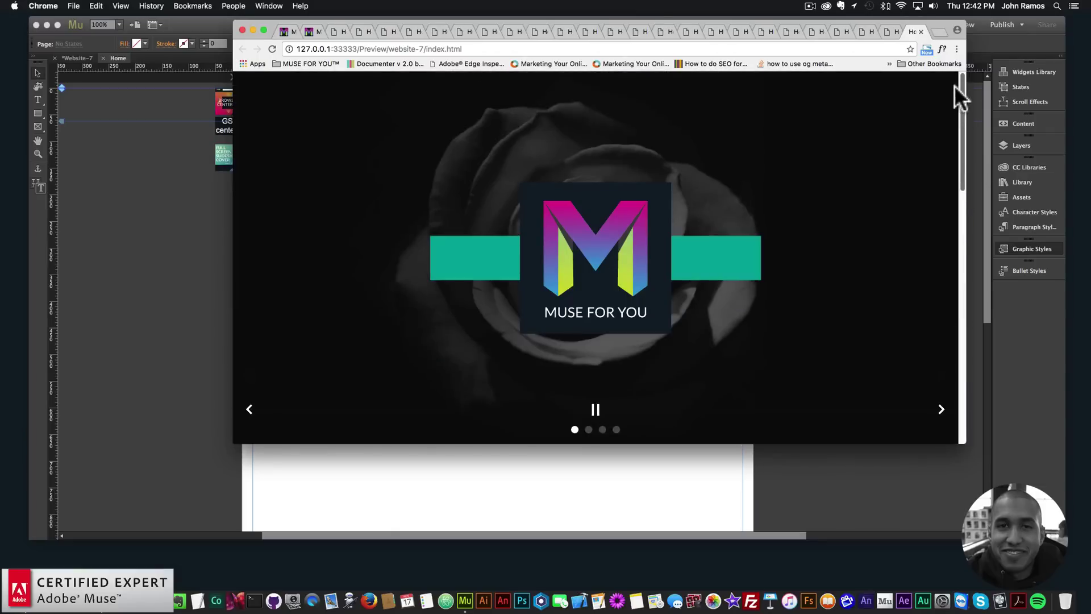
{"action": "scroll", "coordinate": [944, 228], "scroll_direction": "down", "scroll_amount": 5}
{"action": "scroll", "coordinate": [943, 305], "scroll_direction": "up", "scroll_amount": 5}
{"action": "left_click", "coordinate": [212, 231]}
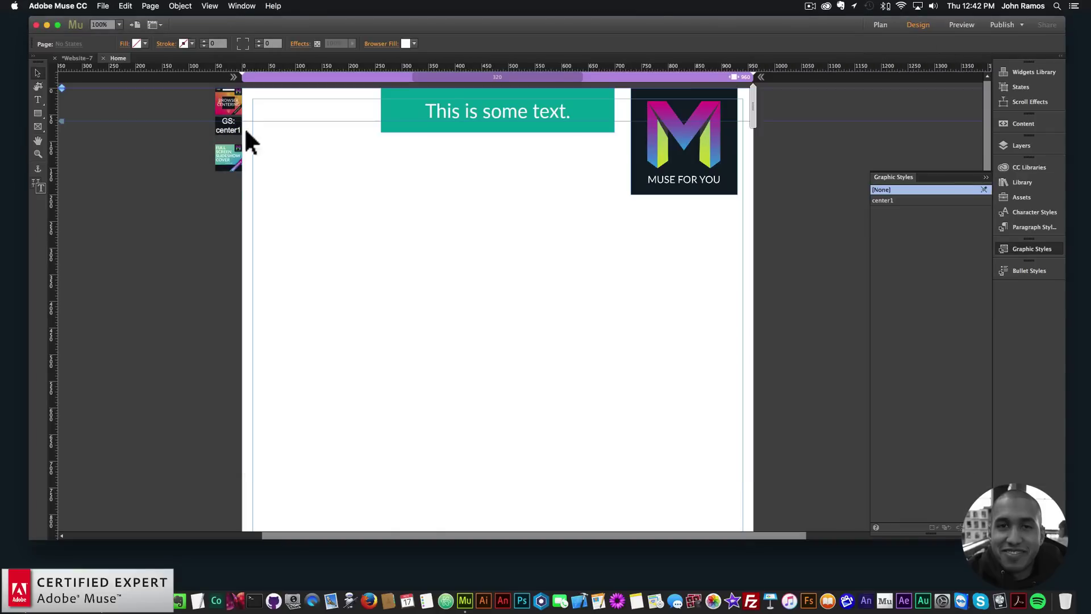
- Disable Fixed In Center in the Browser Centering widget options
{"action": "left_click", "coordinate": [241, 114]}
{"action": "left_click", "coordinate": [252, 87]}
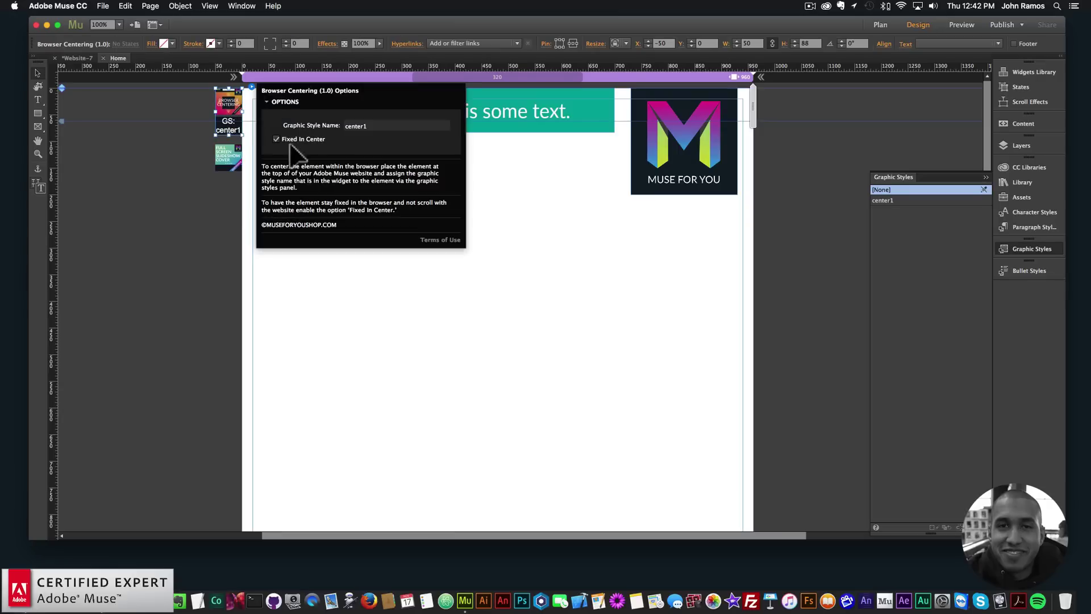
{"action": "left_click", "coordinate": [213, 210]}
- Preview the page in the browser and scroll through it to check how the elements behave without Fixed In Center
{"action": "left_click", "coordinate": [101, 6]}
{"action": "left_click", "coordinate": [148, 173]}
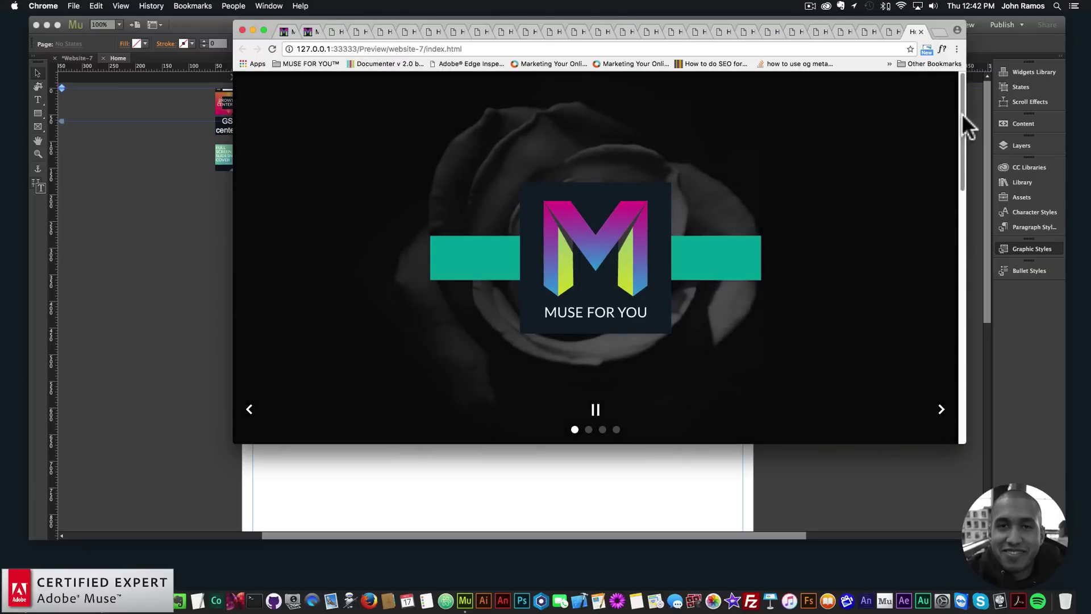
{"action": "left_click_drag", "start_coordinate": [967, 117], "coordinate": [961, 94]}
{"action": "scroll", "coordinate": [959, 93], "scroll_direction": "down", "scroll_amount": 3}
{"action": "scroll", "coordinate": [935, 146], "scroll_direction": "up", "scroll_amount": 2}
{"action": "scroll", "coordinate": [945, 121], "scroll_direction": "down", "scroll_amount": 8}
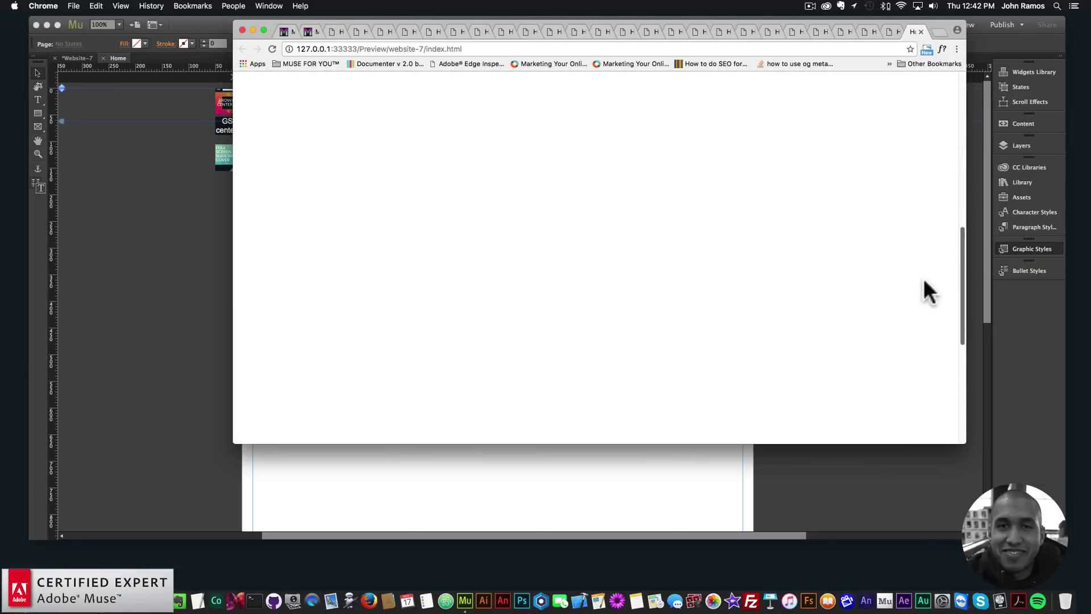
{"action": "scroll", "coordinate": [926, 288], "scroll_direction": "up", "scroll_amount": 10}
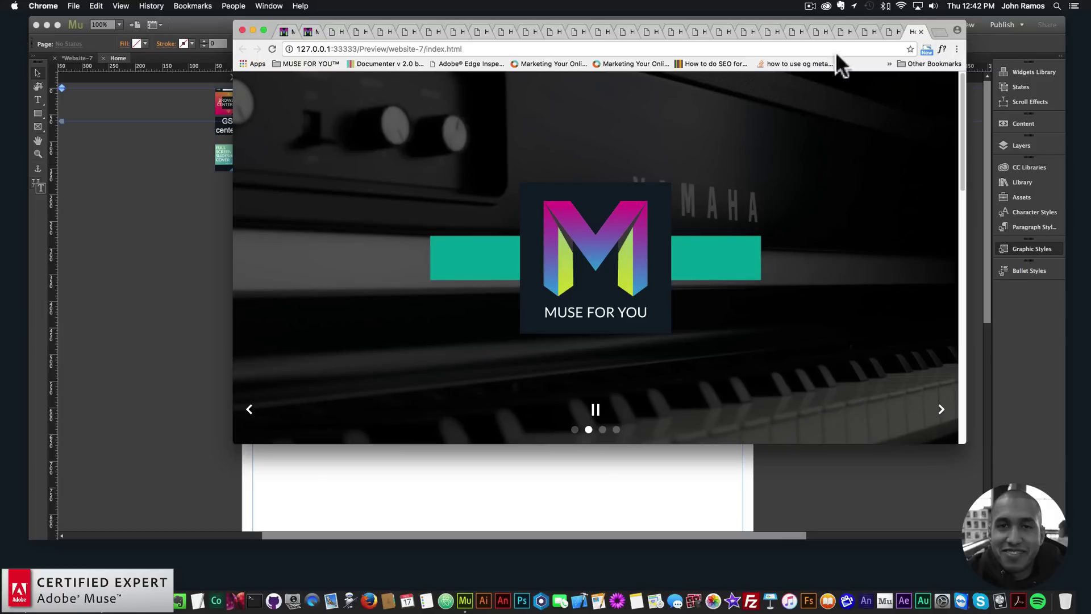
- Open museforyoushop.com in the browser and follow the $39 a year offer to the widget shop
{"action": "key", "text": "super+t"}
{"action": "type", "text": "museforyous"}
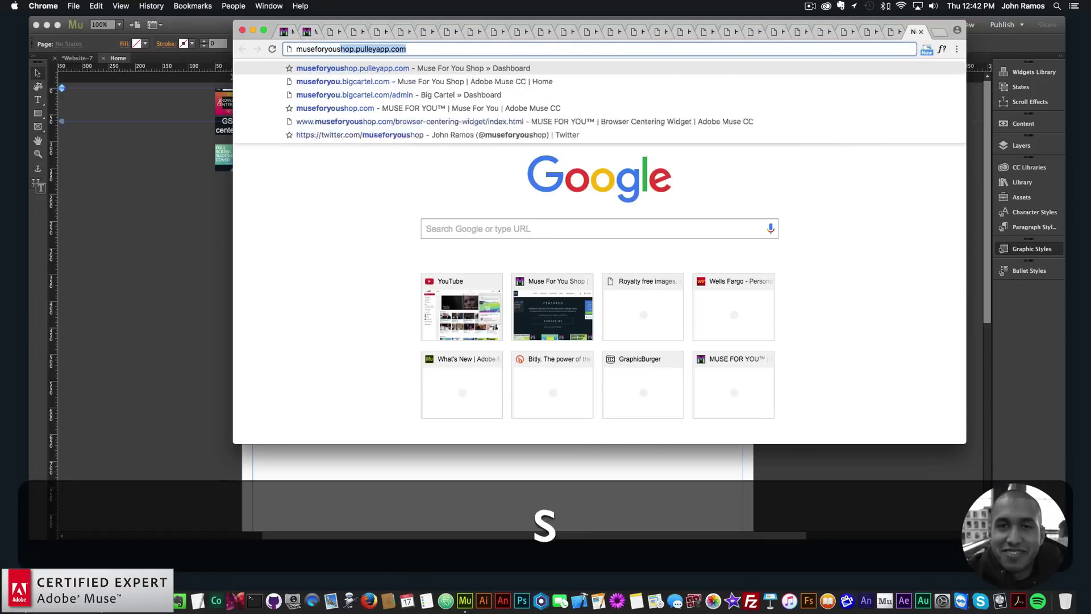
{"action": "type", "text": "hop.c"}
{"action": "key", "text": "Return"}
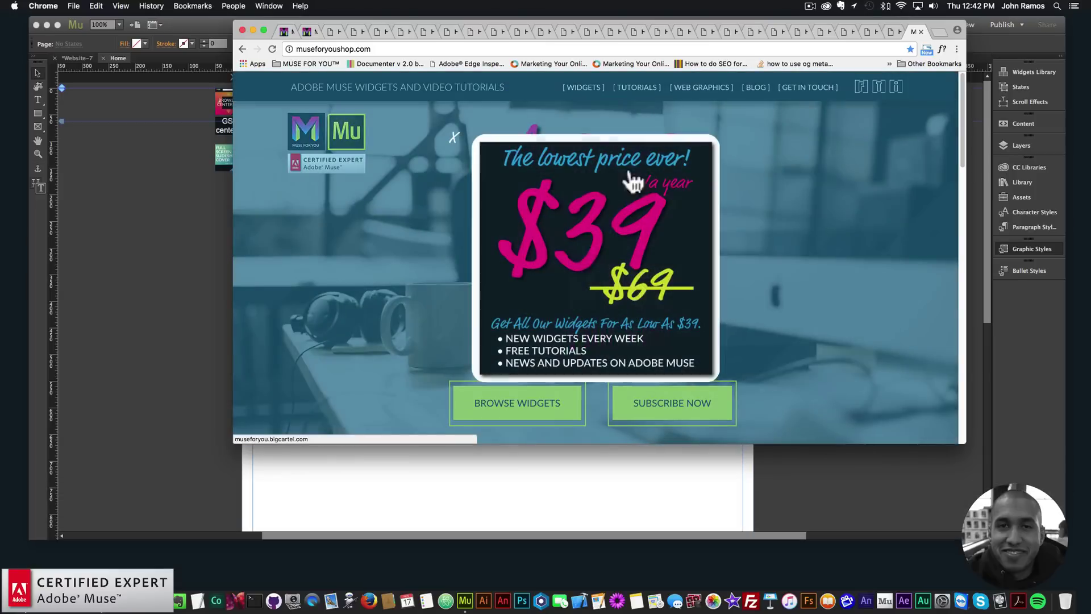
{"action": "left_click", "coordinate": [591, 252]}
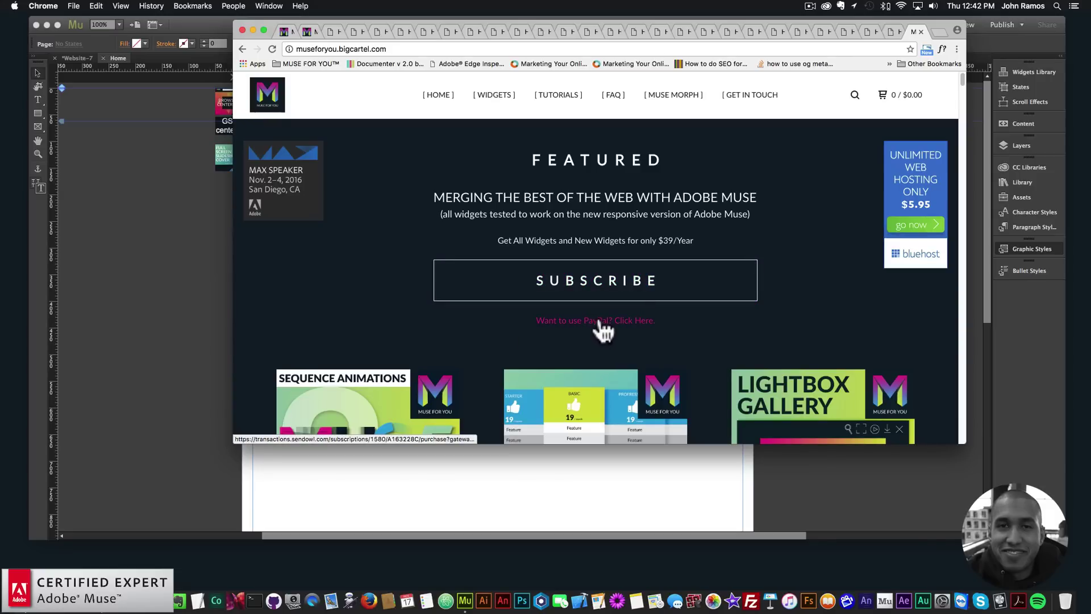
- Open the Browser Centering Widget product page from the shop and review its features and options screenshot
{"action": "scroll", "coordinate": [604, 331], "scroll_direction": "down", "scroll_amount": 10}
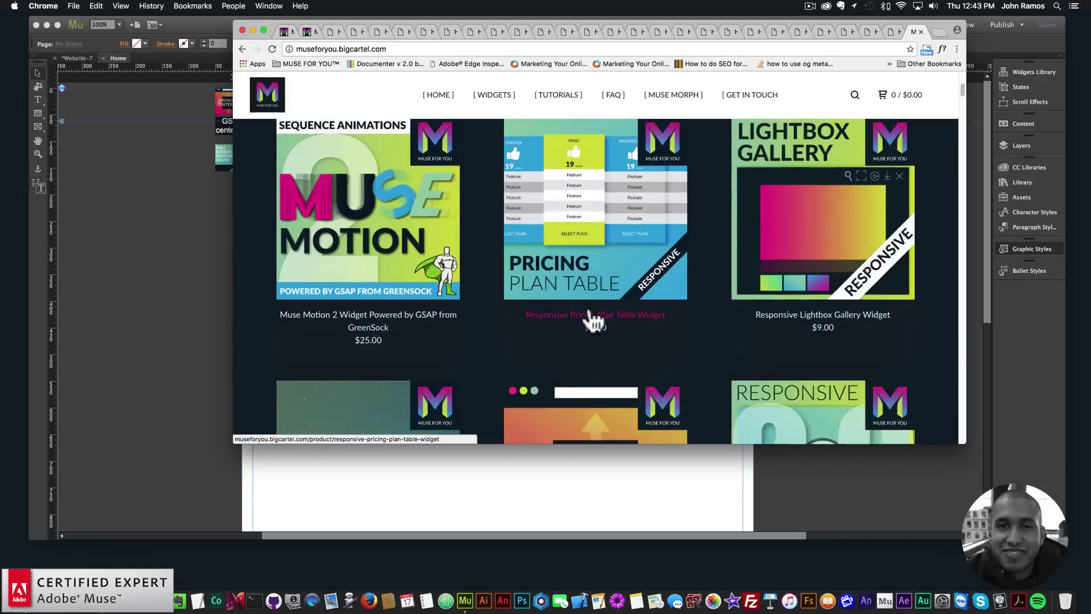
{"action": "scroll", "coordinate": [592, 307], "scroll_direction": "down", "scroll_amount": 2}
{"action": "left_click", "coordinate": [592, 263]}
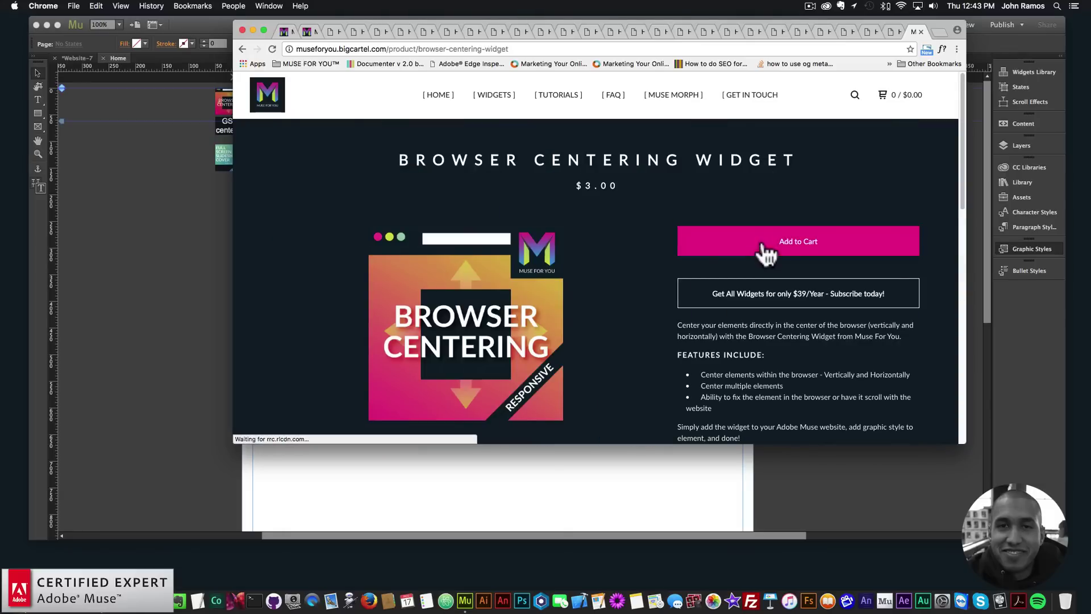
{"action": "scroll", "coordinate": [765, 250], "scroll_direction": "down", "scroll_amount": 2}
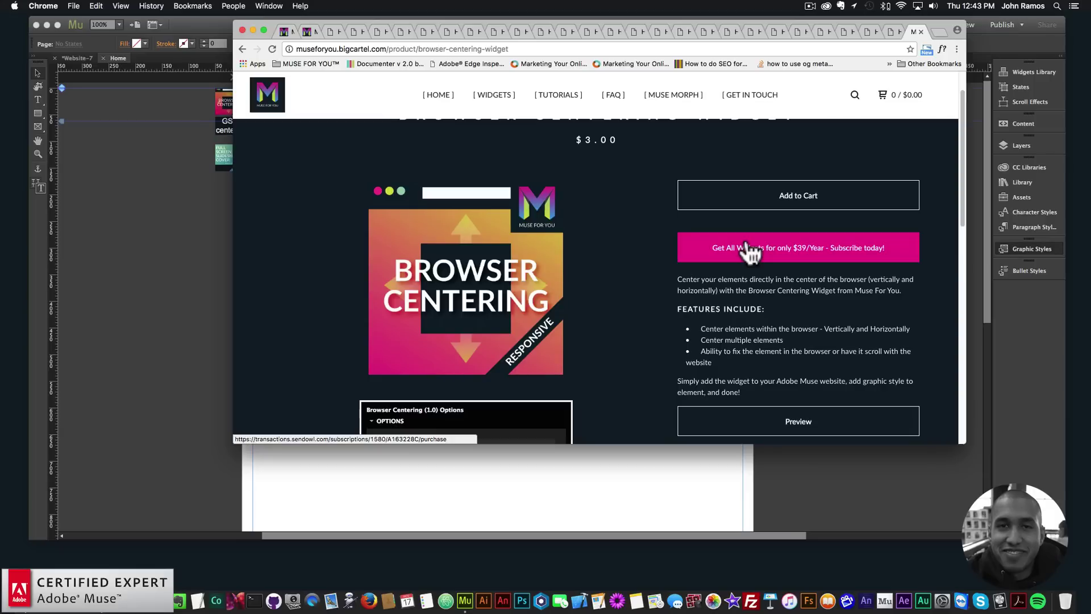
{"action": "scroll", "coordinate": [739, 250], "scroll_direction": "down", "scroll_amount": 8}
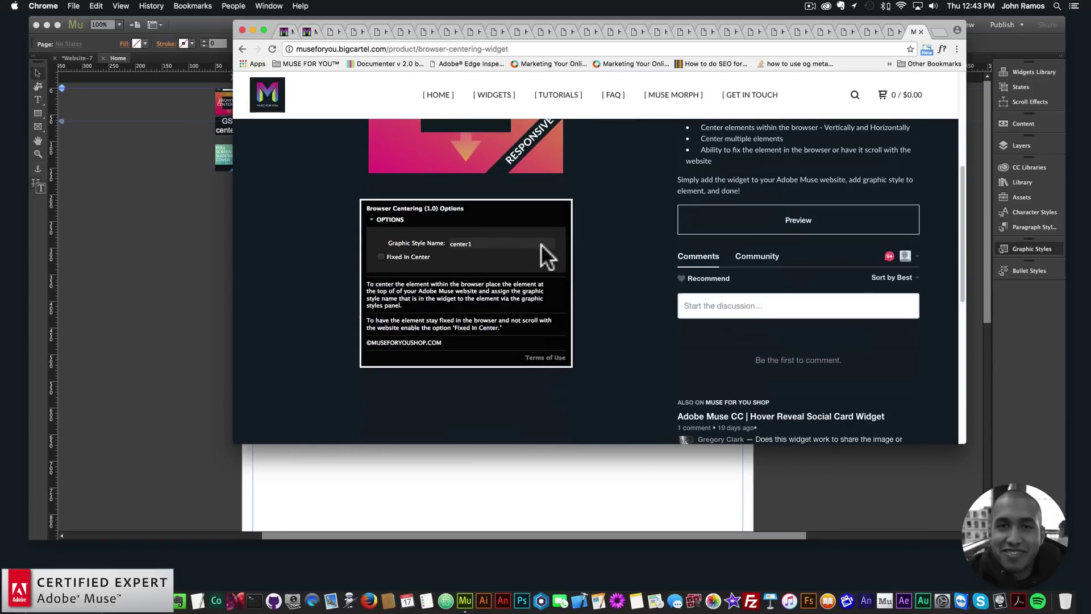
{"action": "scroll", "coordinate": [625, 252], "scroll_direction": "up", "scroll_amount": 10}
{"action": "scroll", "coordinate": [625, 253], "scroll_direction": "down", "scroll_amount": 5}
- Open the widget's live preview and check the centering in Example 2 and Example 1 while narrowing the browser window
{"action": "left_click", "coordinate": [799, 340]}
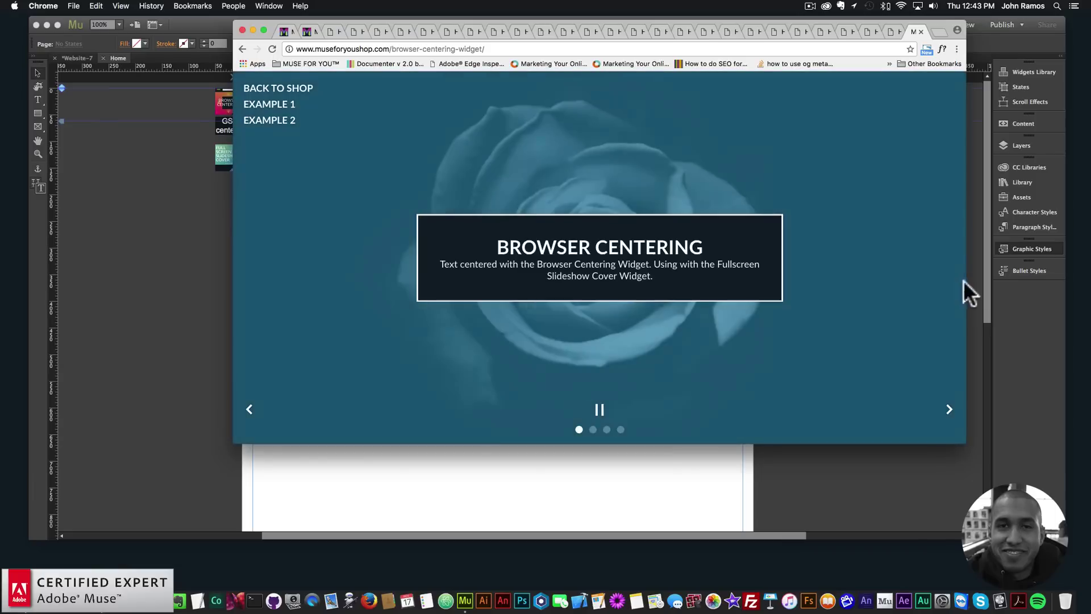
{"action": "left_click_drag", "start_coordinate": [964, 281], "coordinate": [866, 276]}
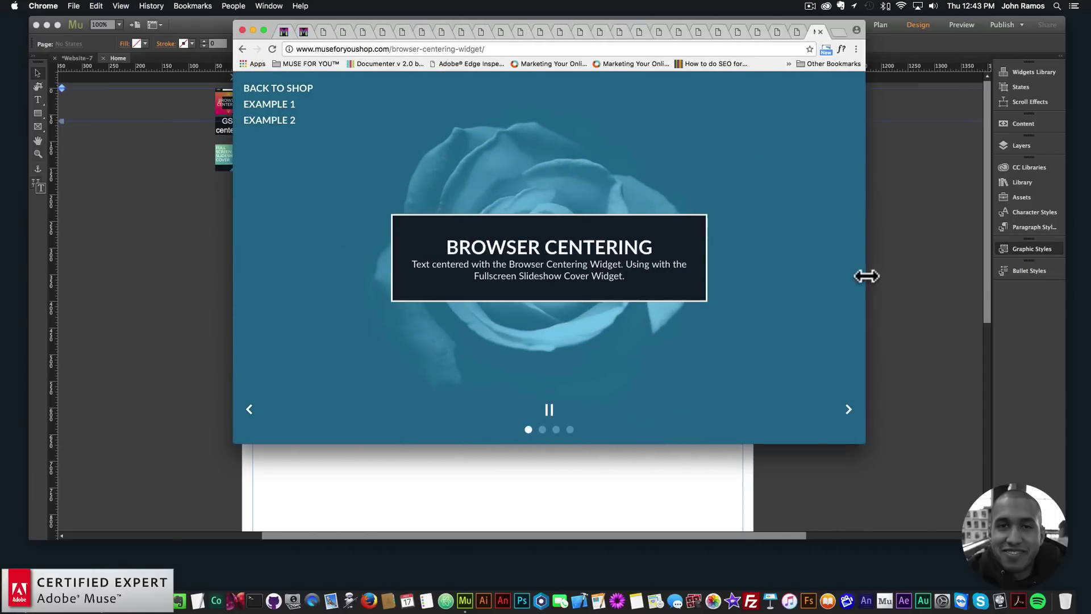
{"action": "left_click", "coordinate": [291, 122]}
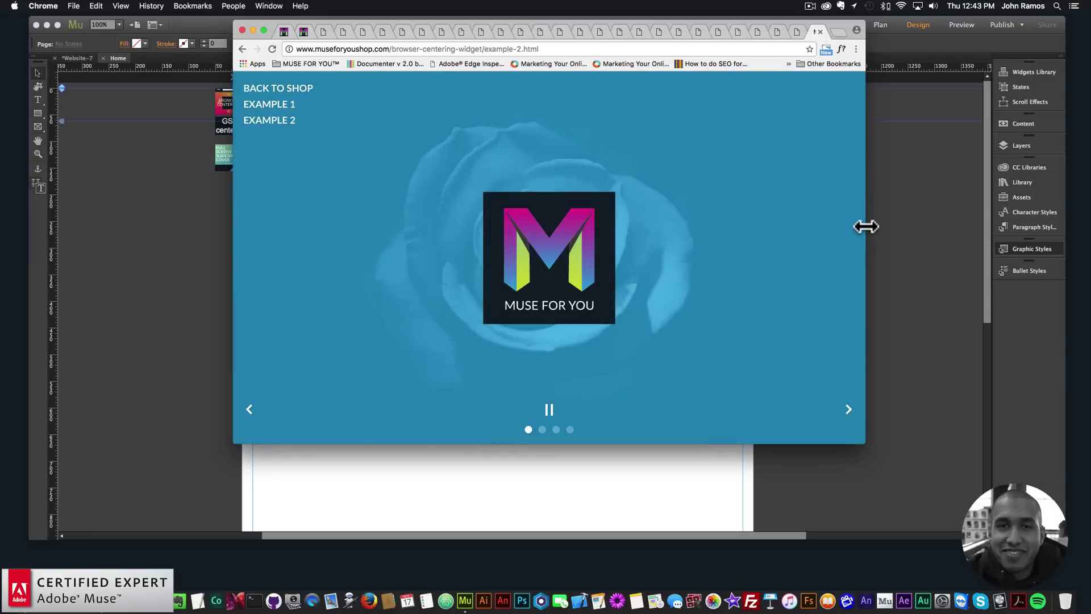
{"action": "left_click_drag", "start_coordinate": [865, 226], "coordinate": [814, 222]}
{"action": "left_click", "coordinate": [281, 107]}
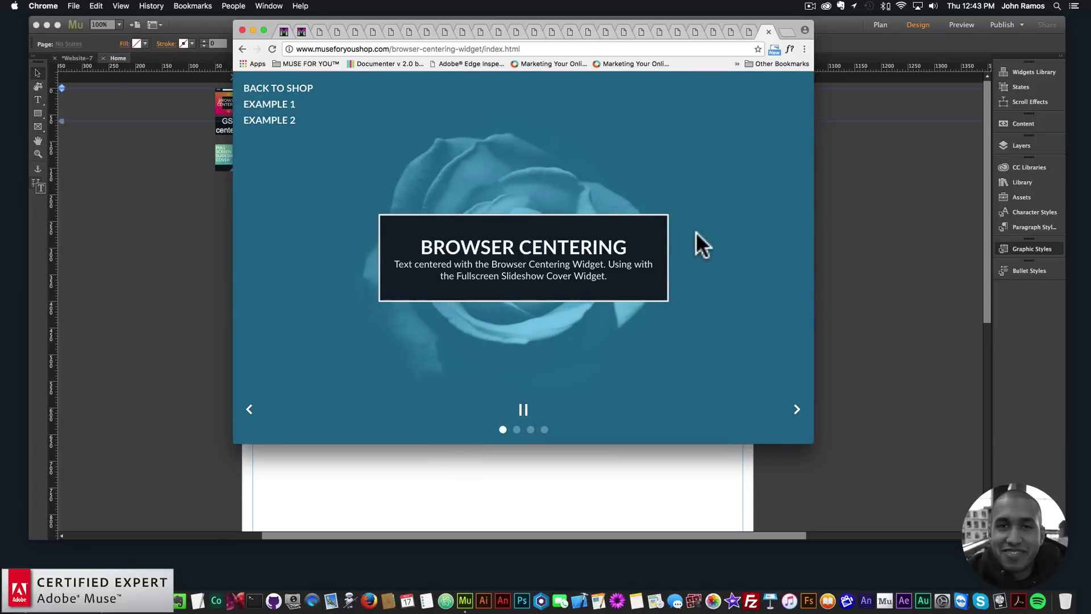